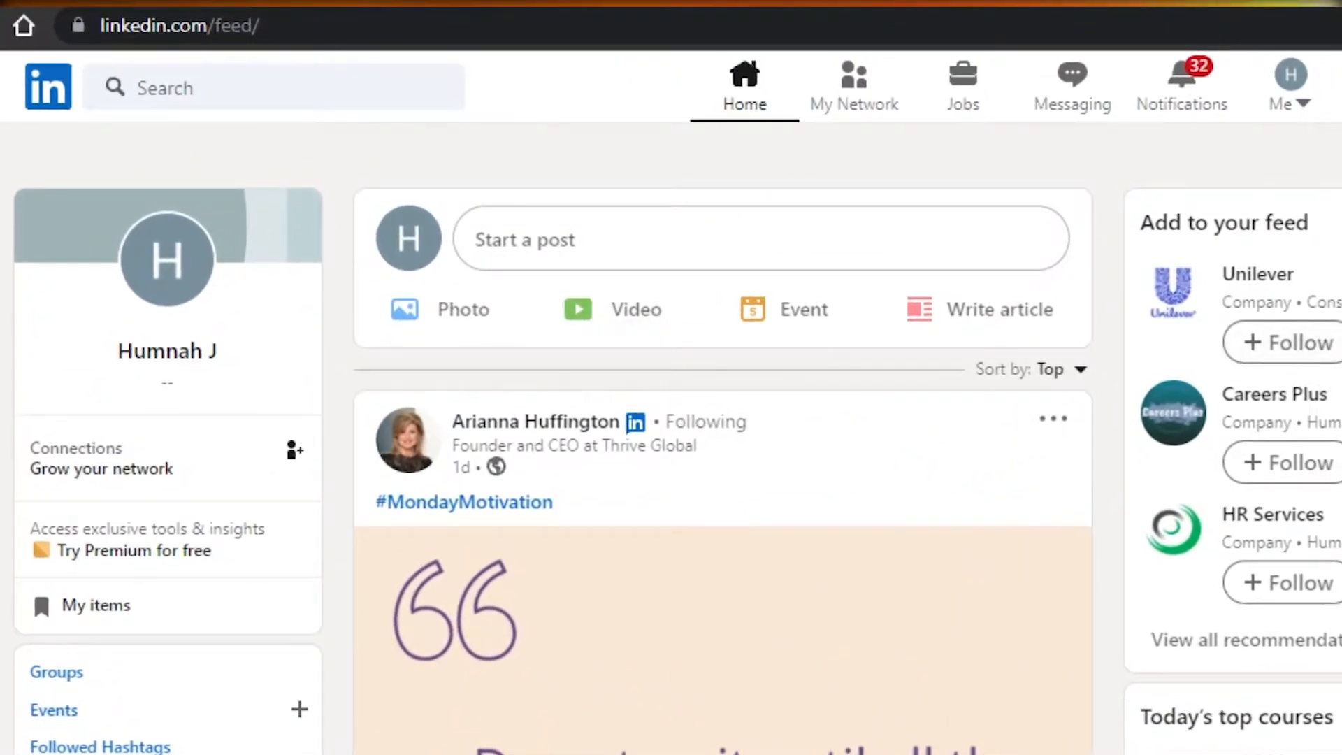
scroll(722, 439, "down", 10)
scroll(722, 438, "up", 10)
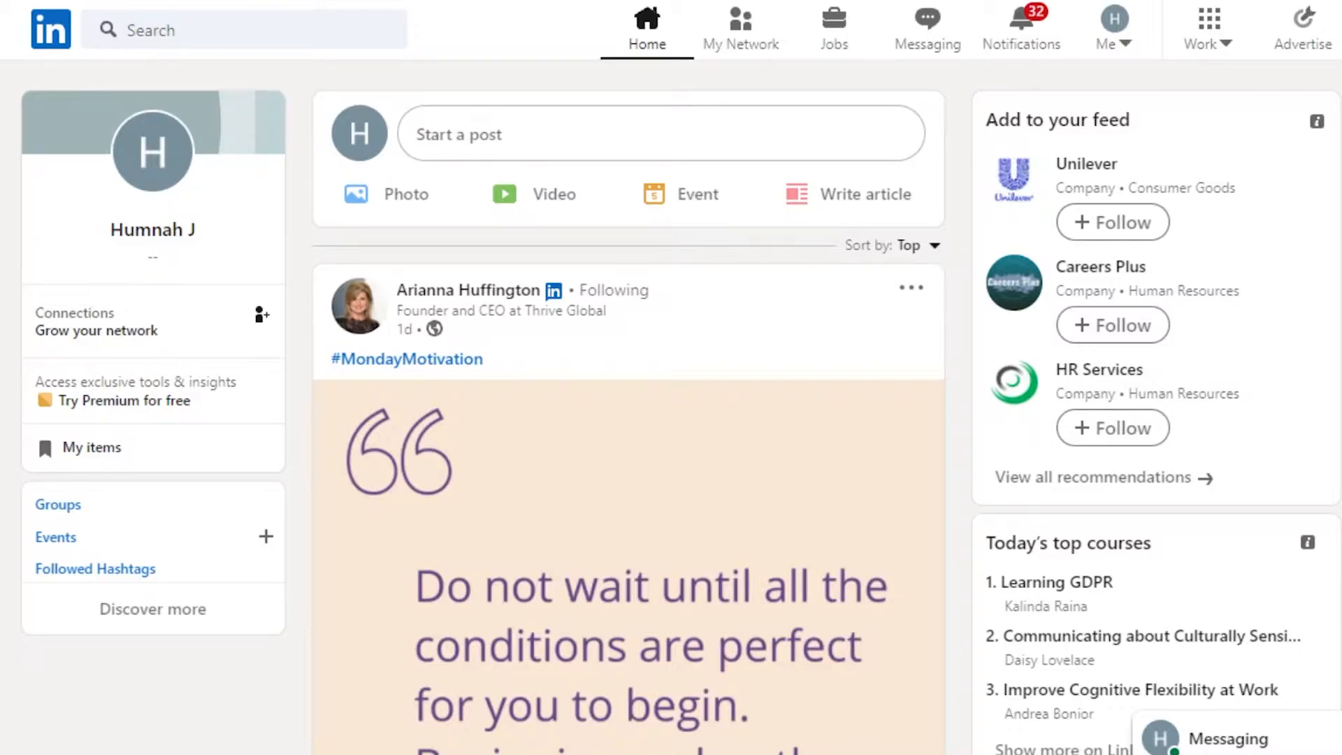
scroll(629, 406, "down", 10)
scroll(629, 406, "up", 10)
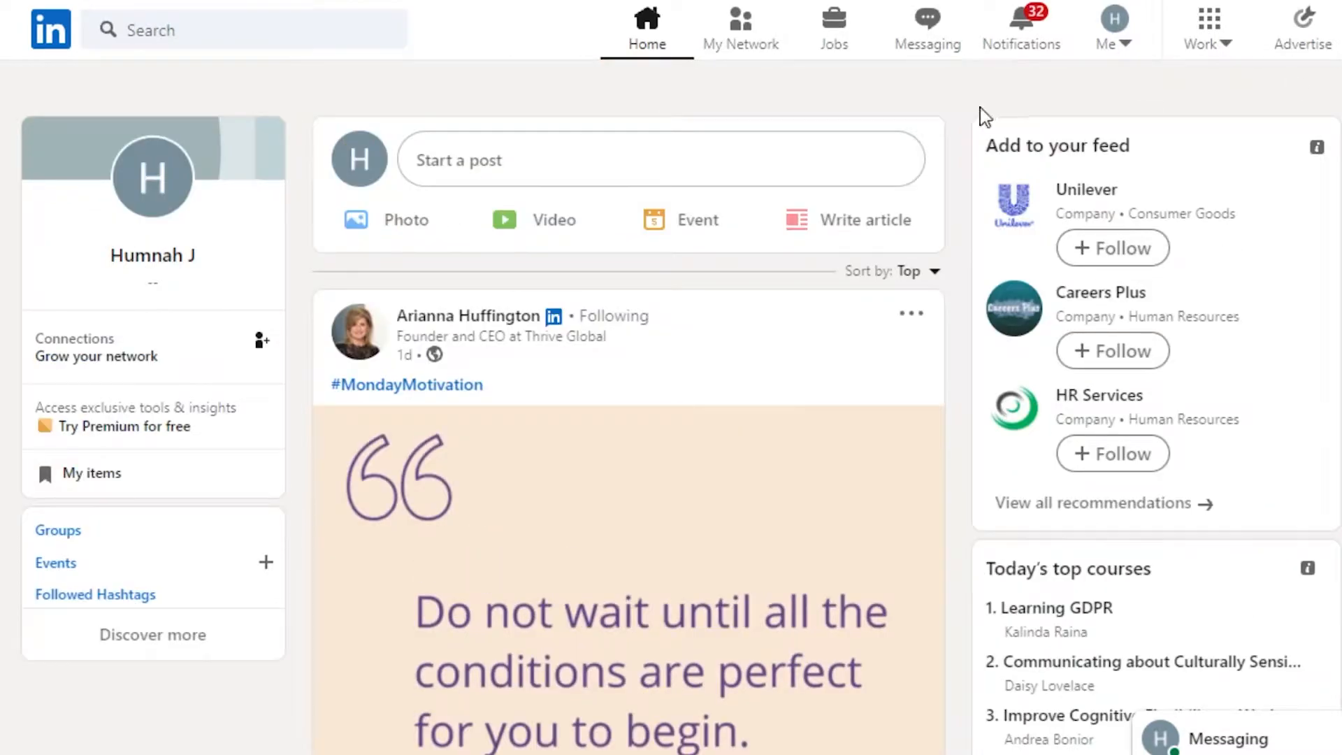
Step: Start creating a LinkedIn company page and choose the Small business page type
left_click(1195, 31)
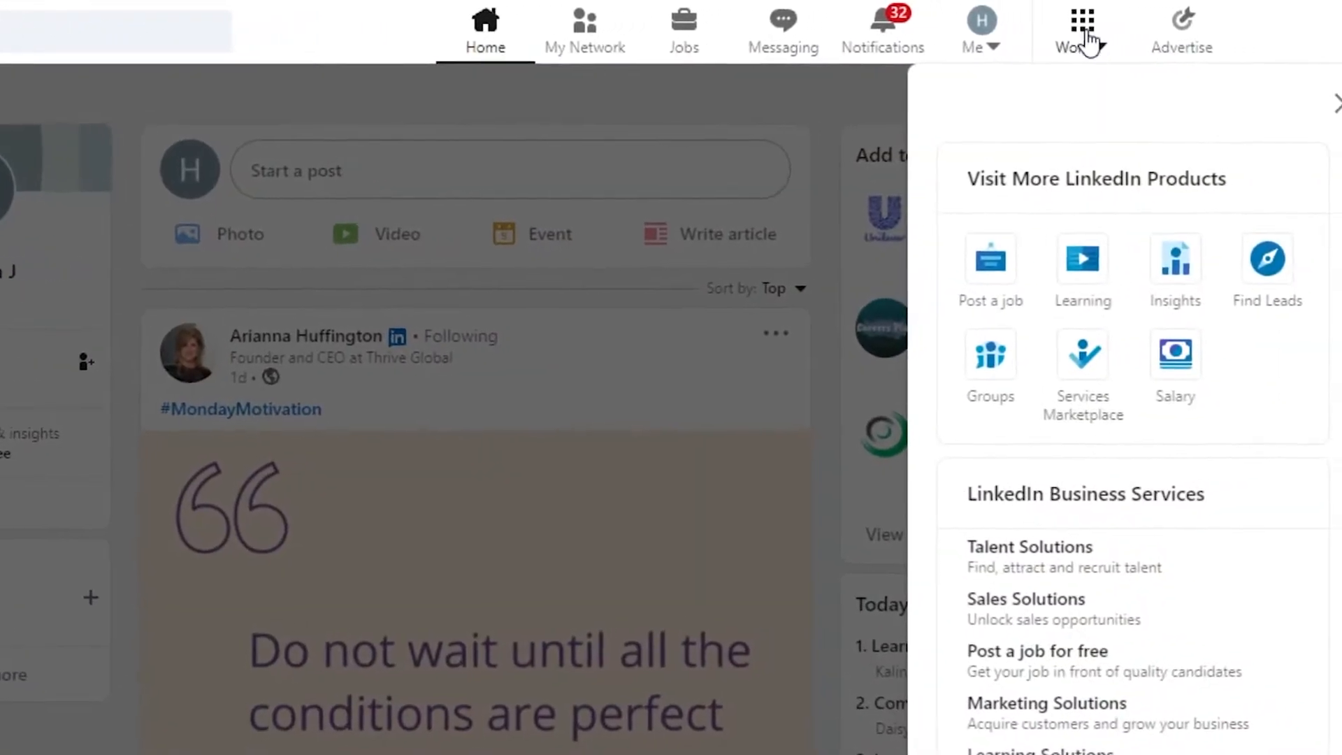
scroll(1122, 448, "down", 2)
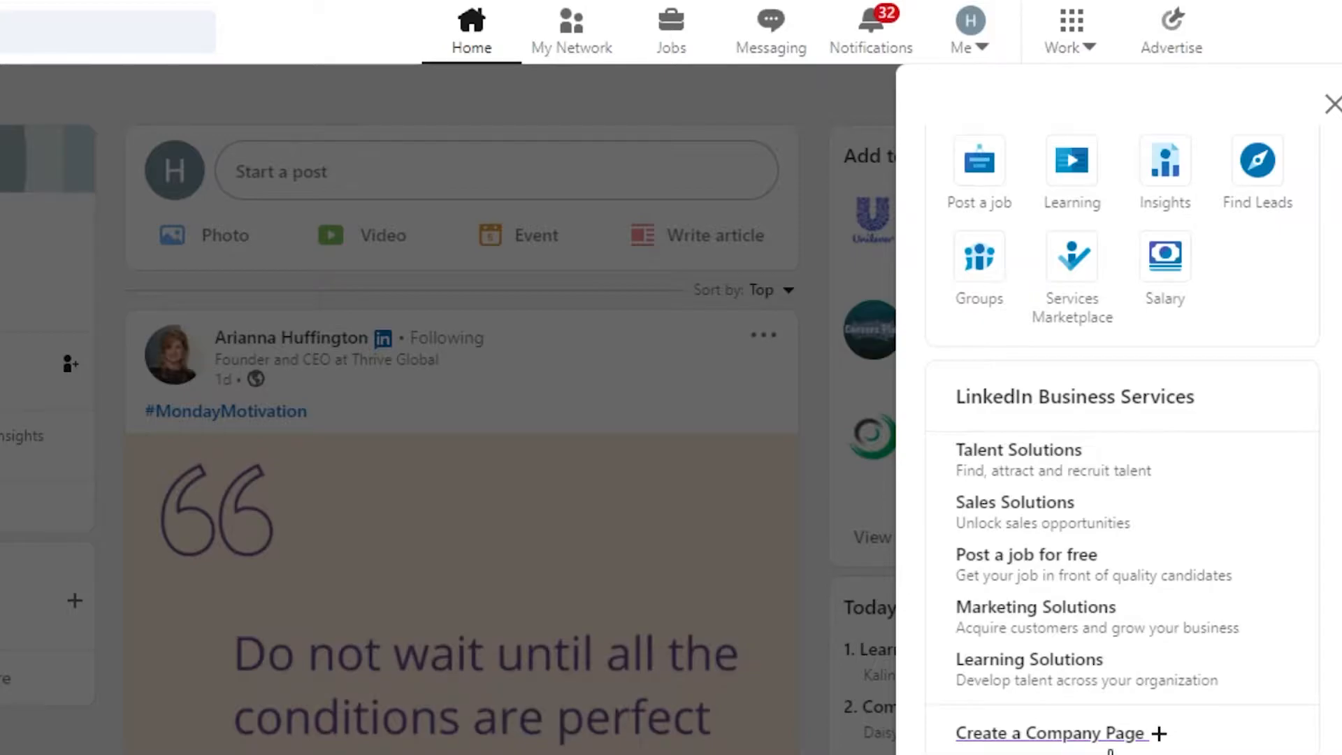
left_click(1099, 734)
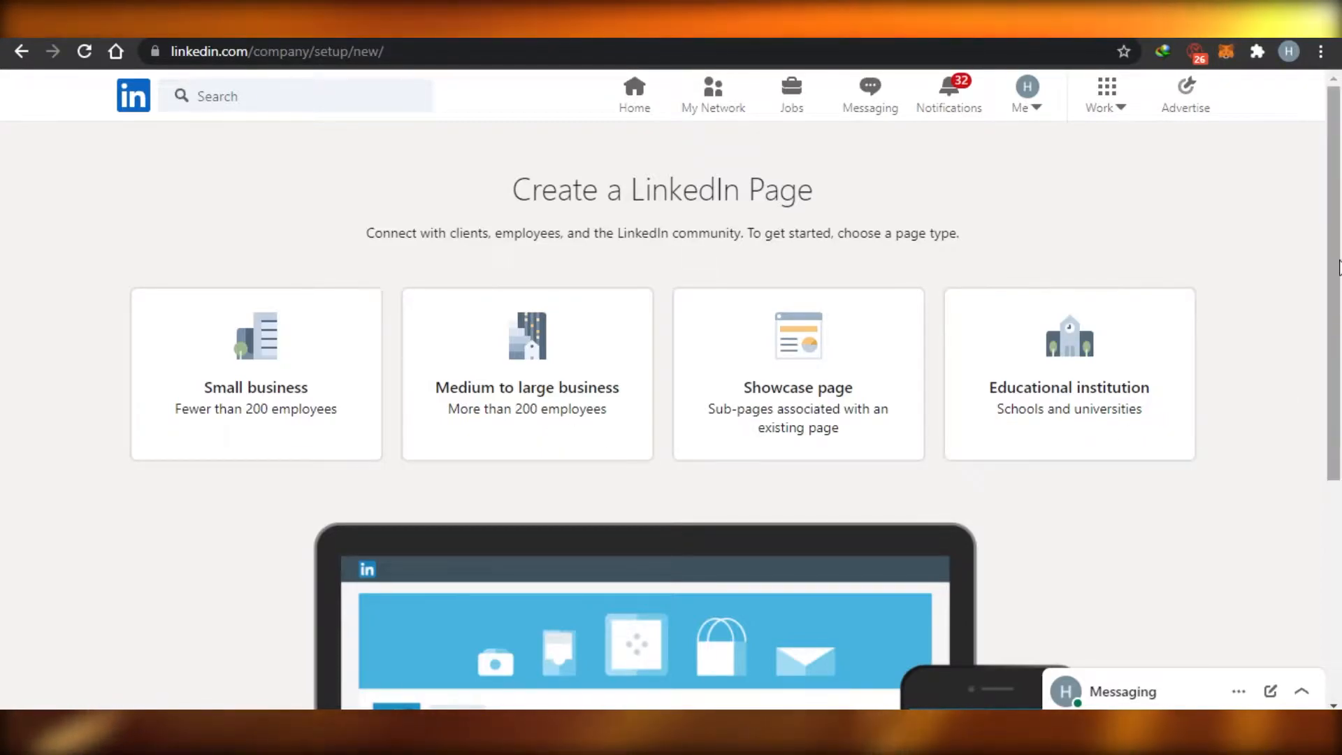
scroll(1337, 441, "down", 4)
scroll(1337, 440, "up", 4)
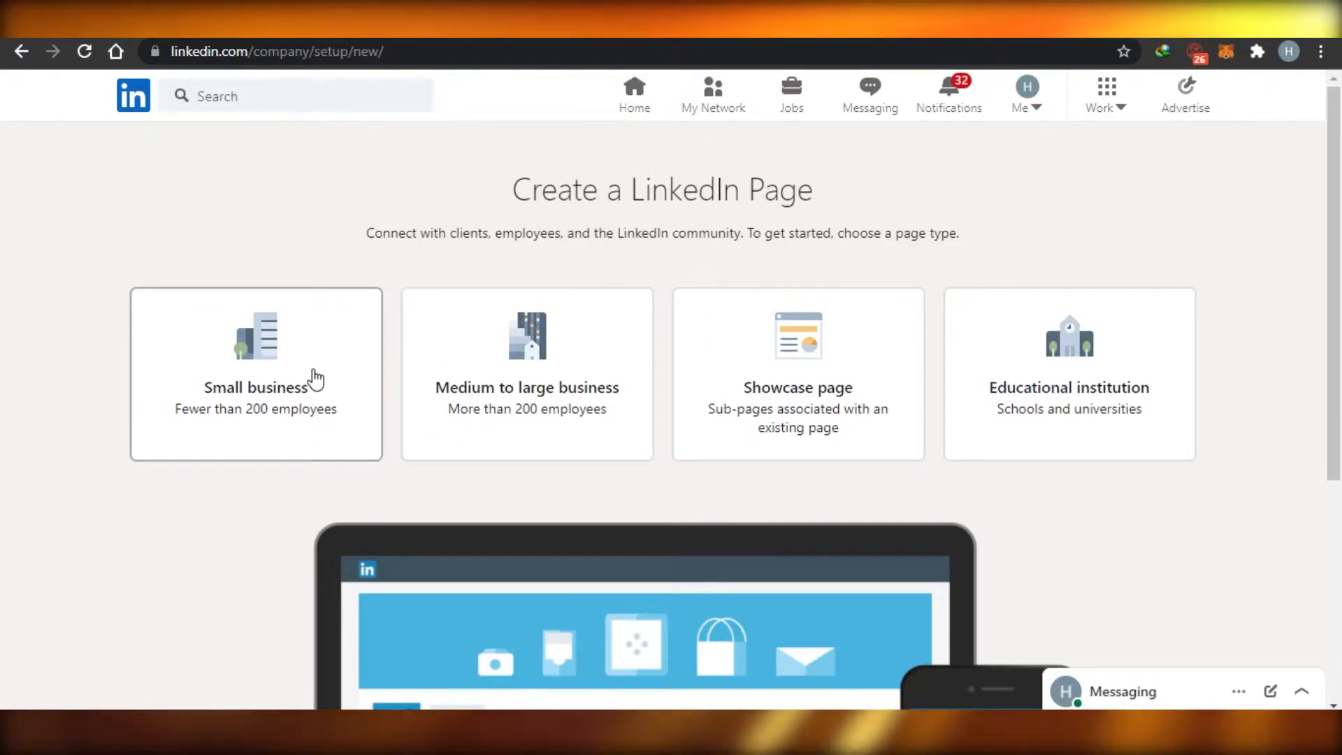
left_click(281, 398)
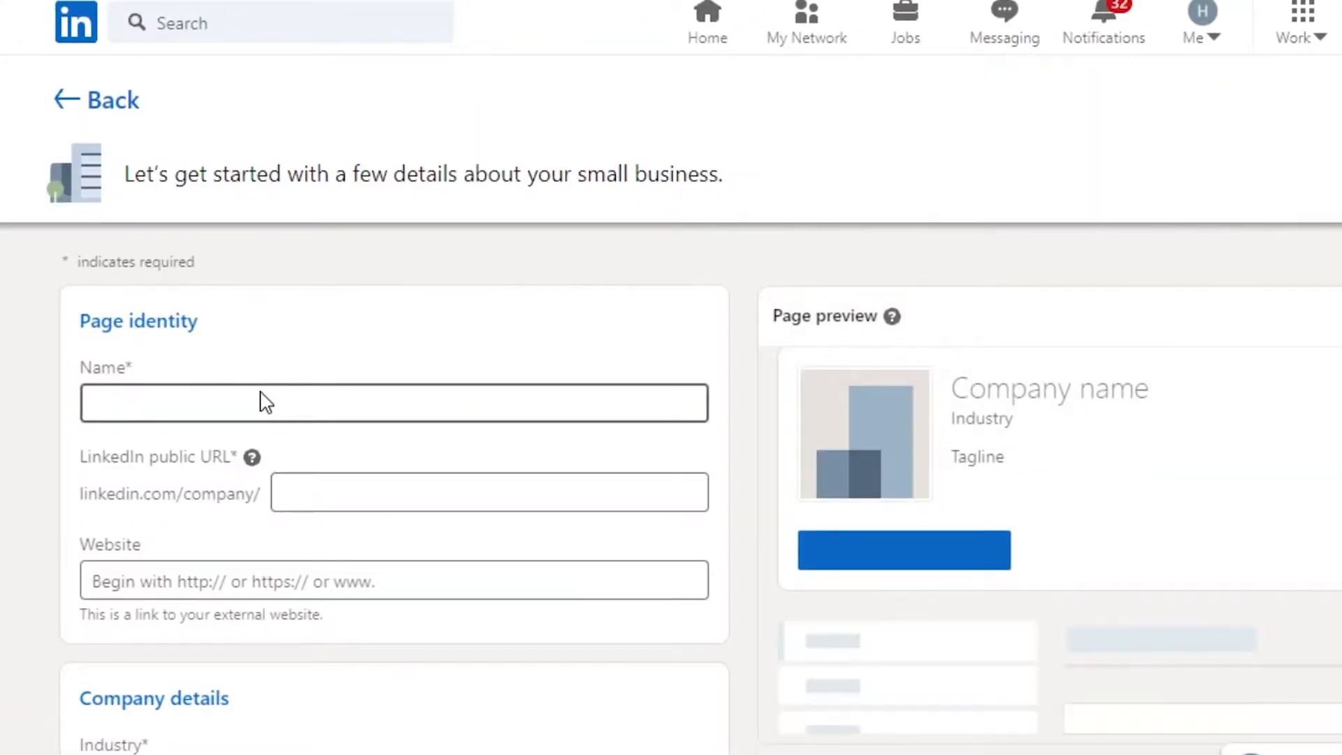
Step: Look through the page identity, company details and profile details fields of the small business page form
scroll(671, 419, "down", 8)
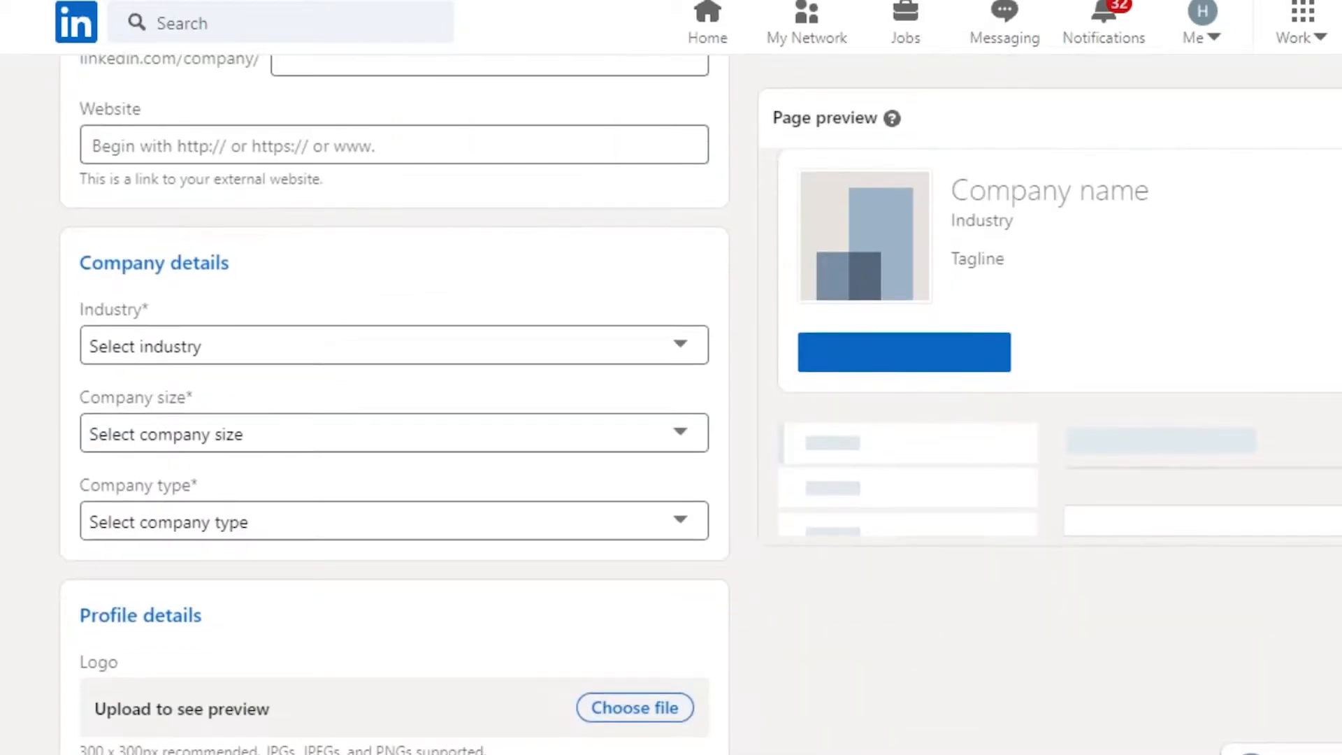
scroll(670, 419, "up", 7)
scroll(671, 419, "up", 1)
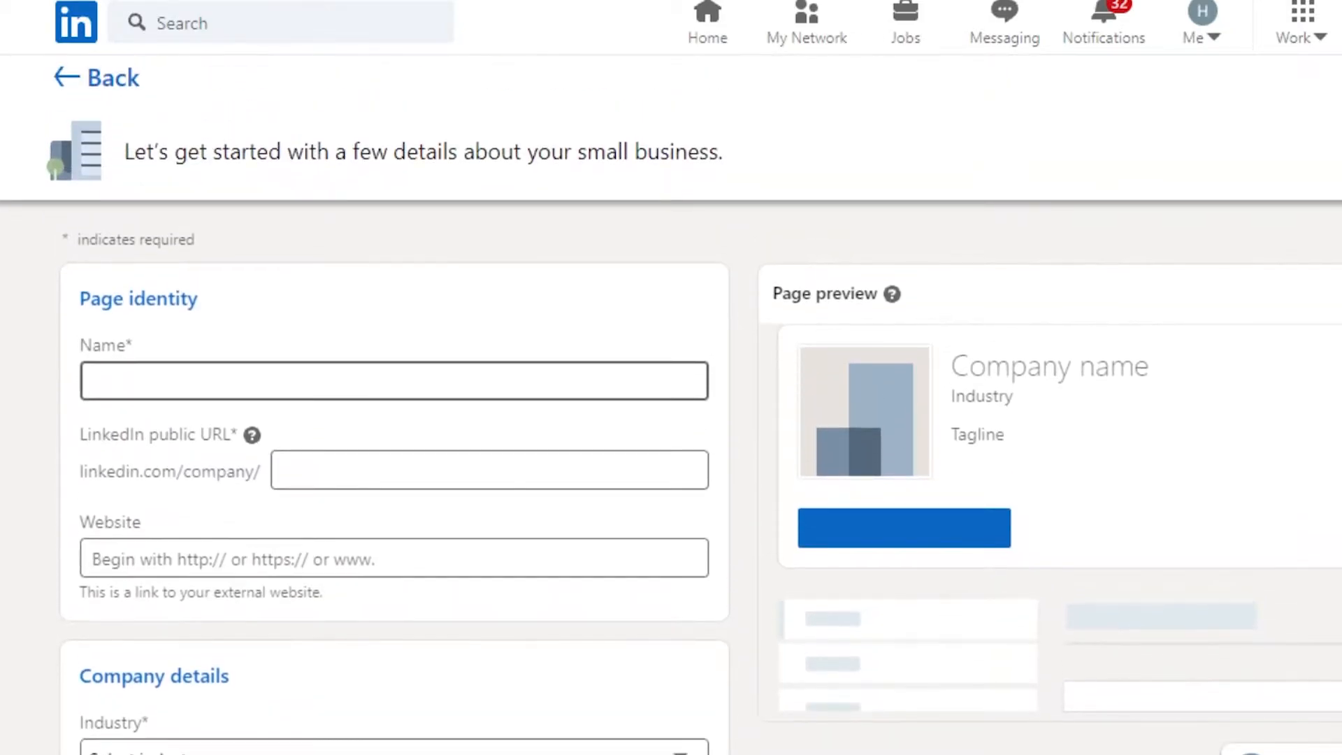
scroll(671, 419, "down", 6)
scroll(671, 420, "up", 6)
scroll(468, 122, "down", 5)
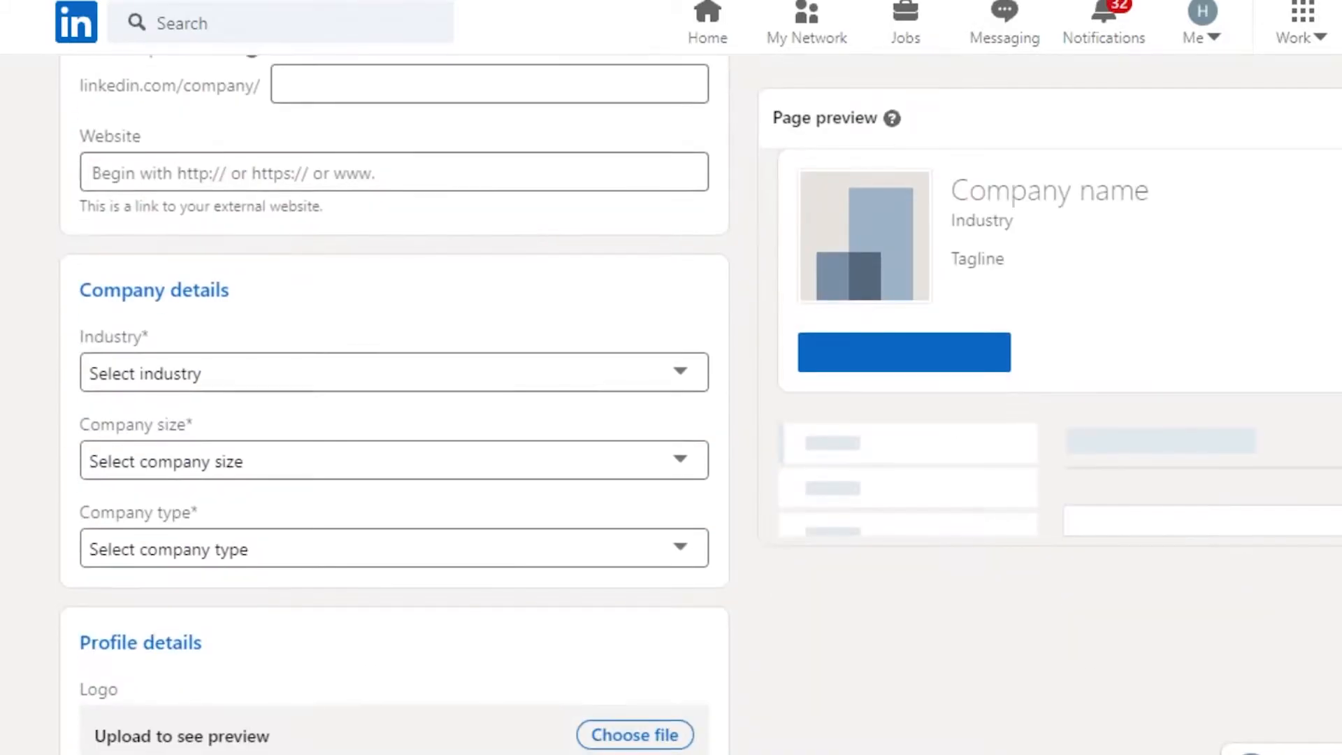
scroll(468, 122, "up", 4)
scroll(469, 122, "down", 2)
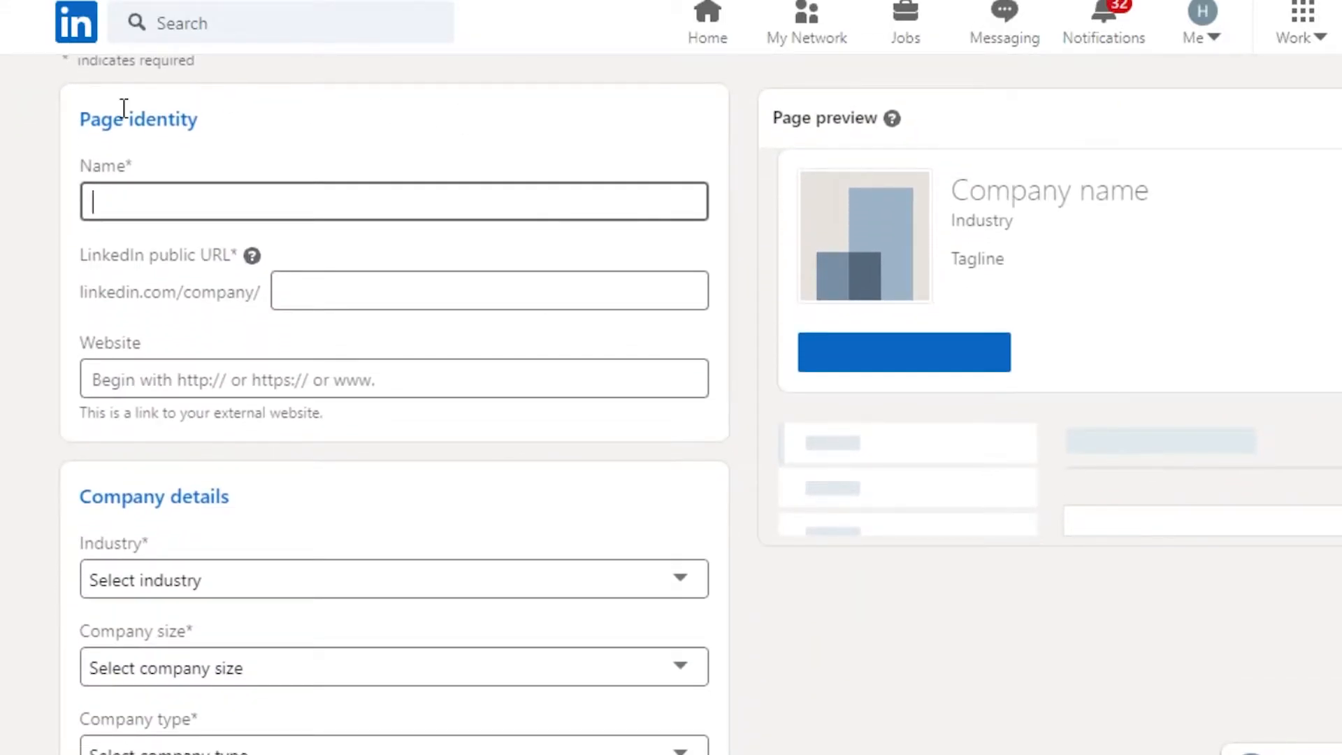
Step: Name the company page Sway Closet and enter medium.com as its website
left_click(219, 200)
type("Swa")
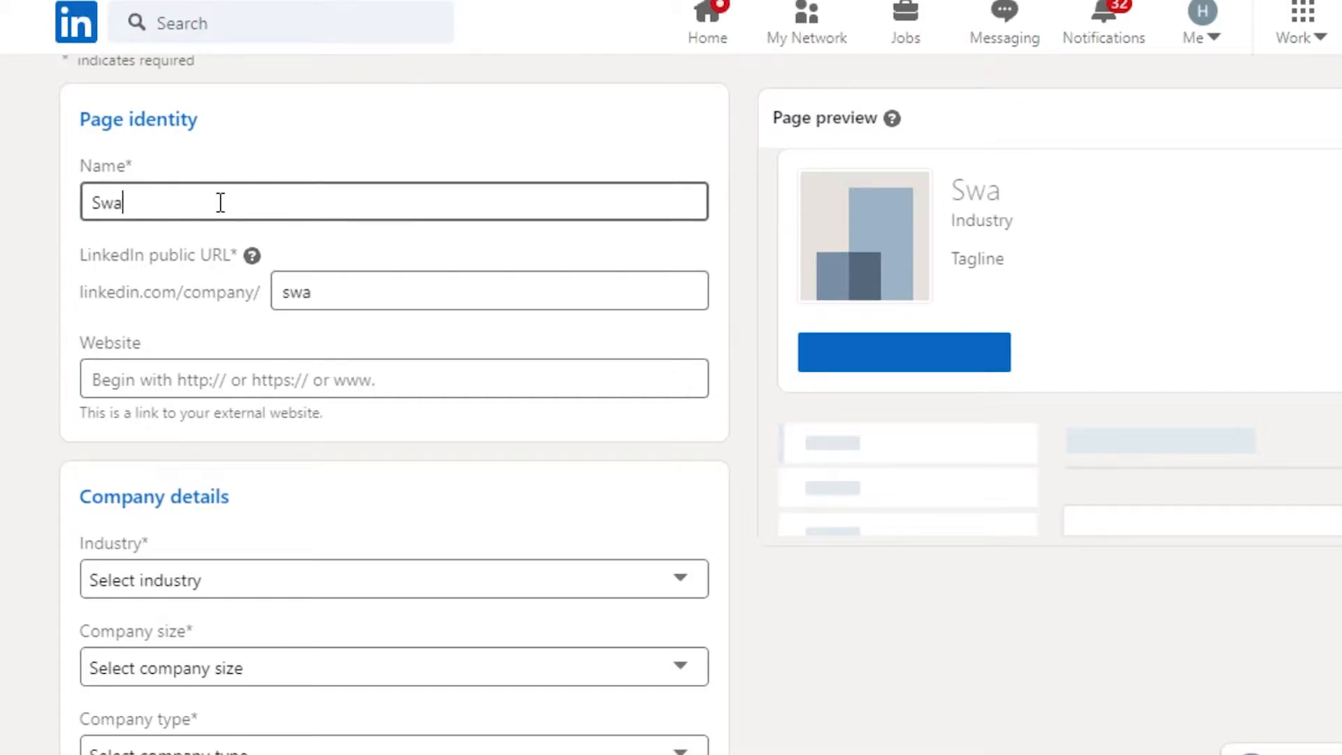
type("y Closet")
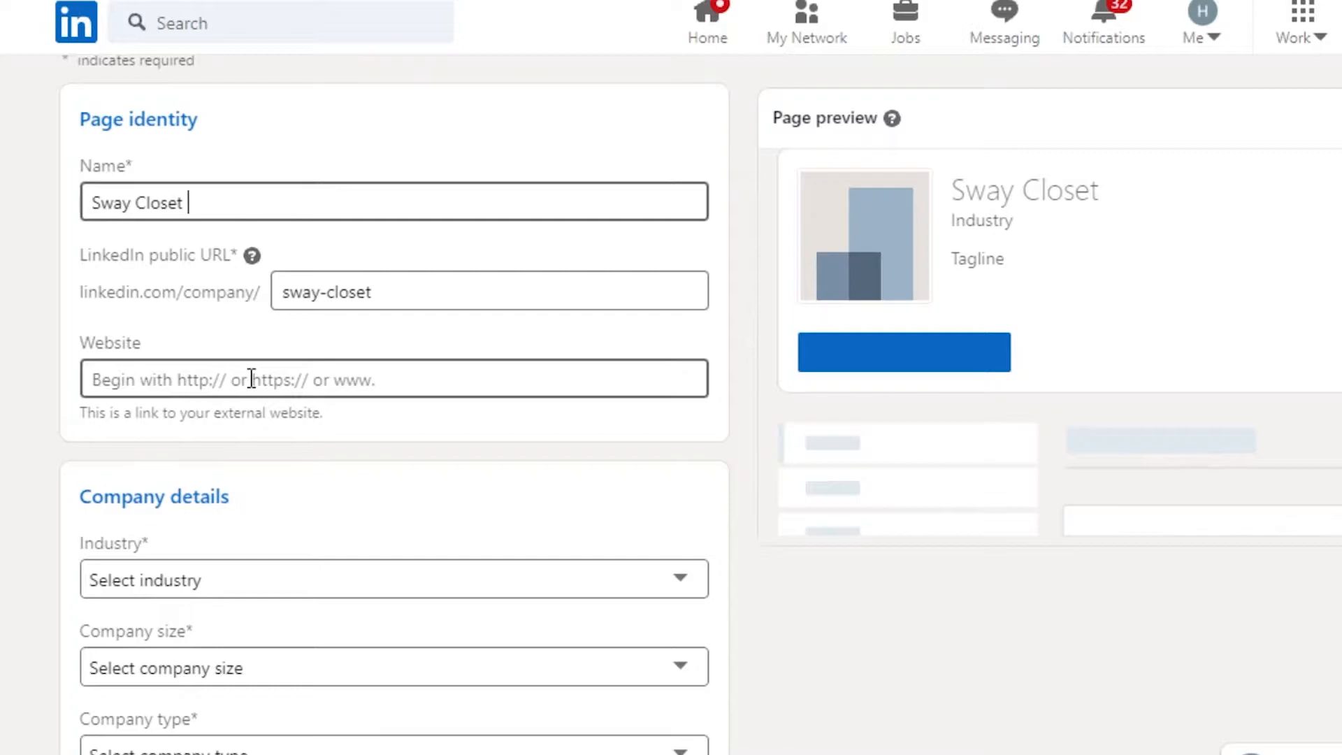
left_click(225, 380)
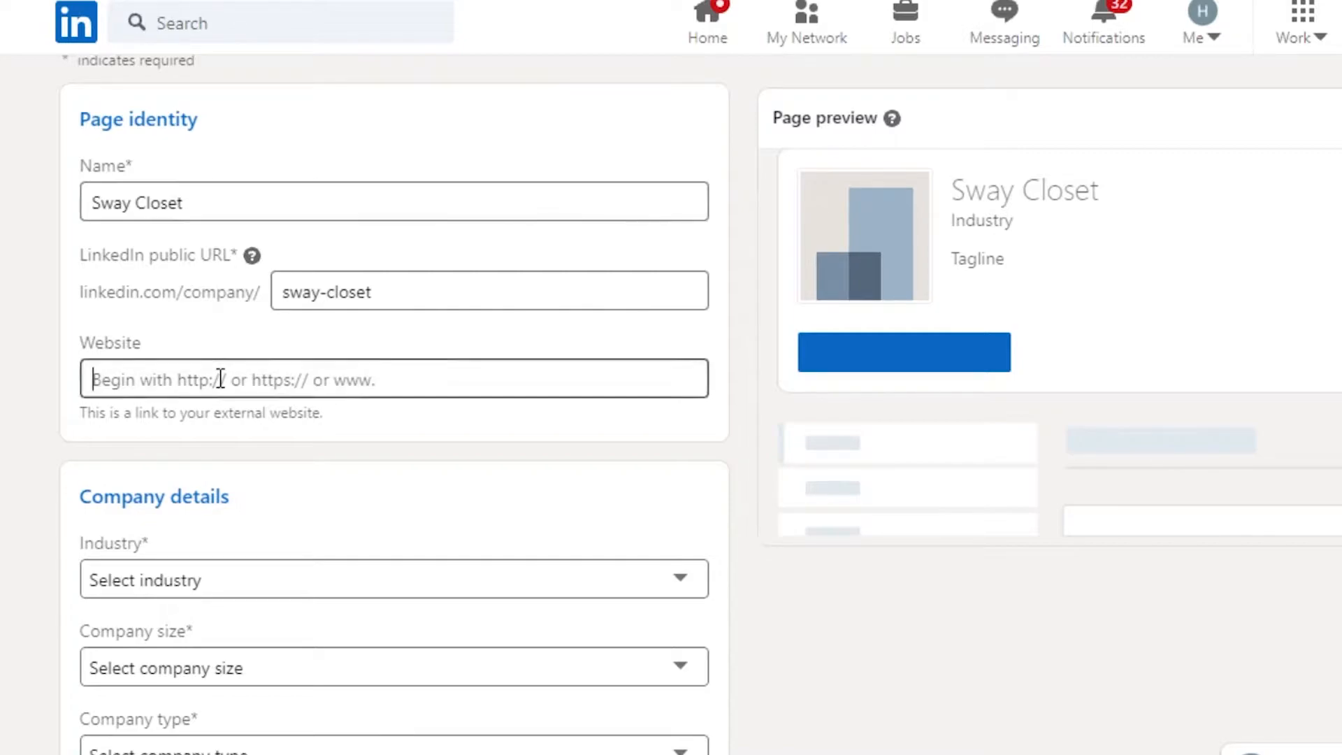
type("medium.com")
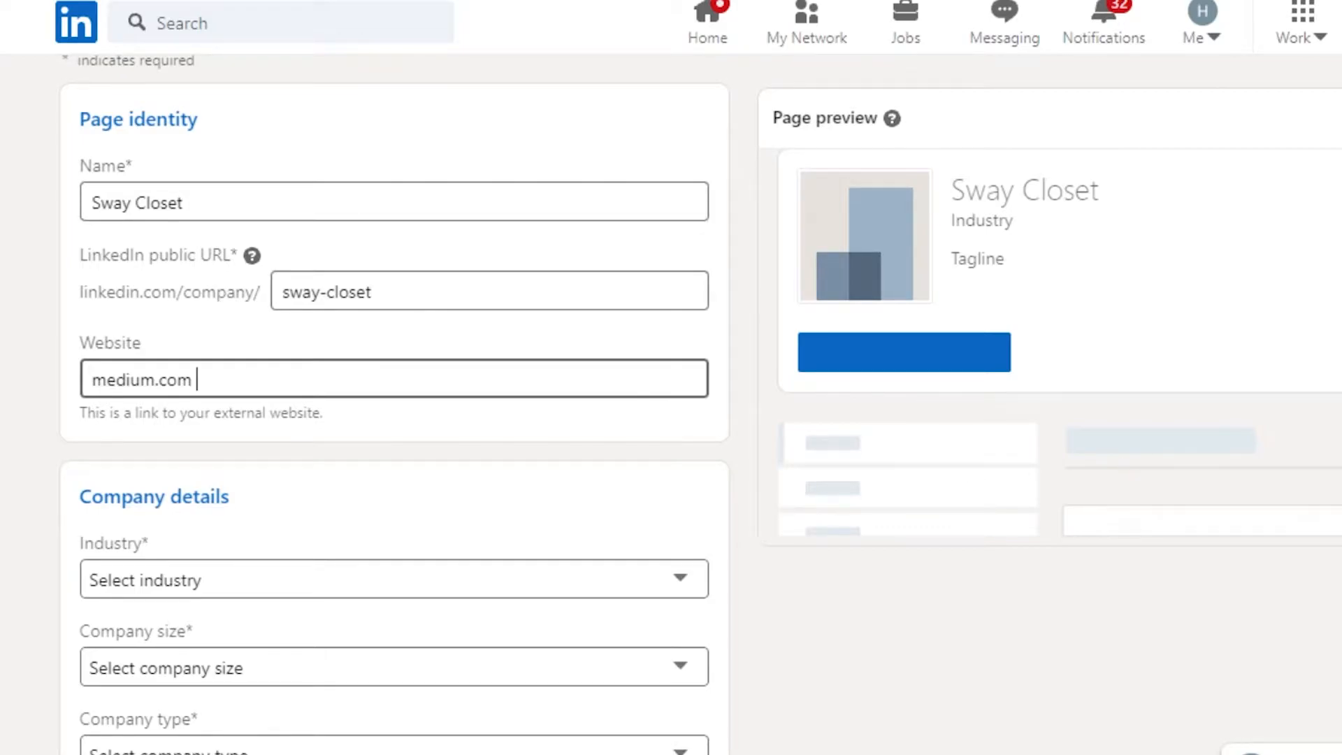
Step: Set the company's industry to Textiles in the company details
scroll(390, 195, "down", 5)
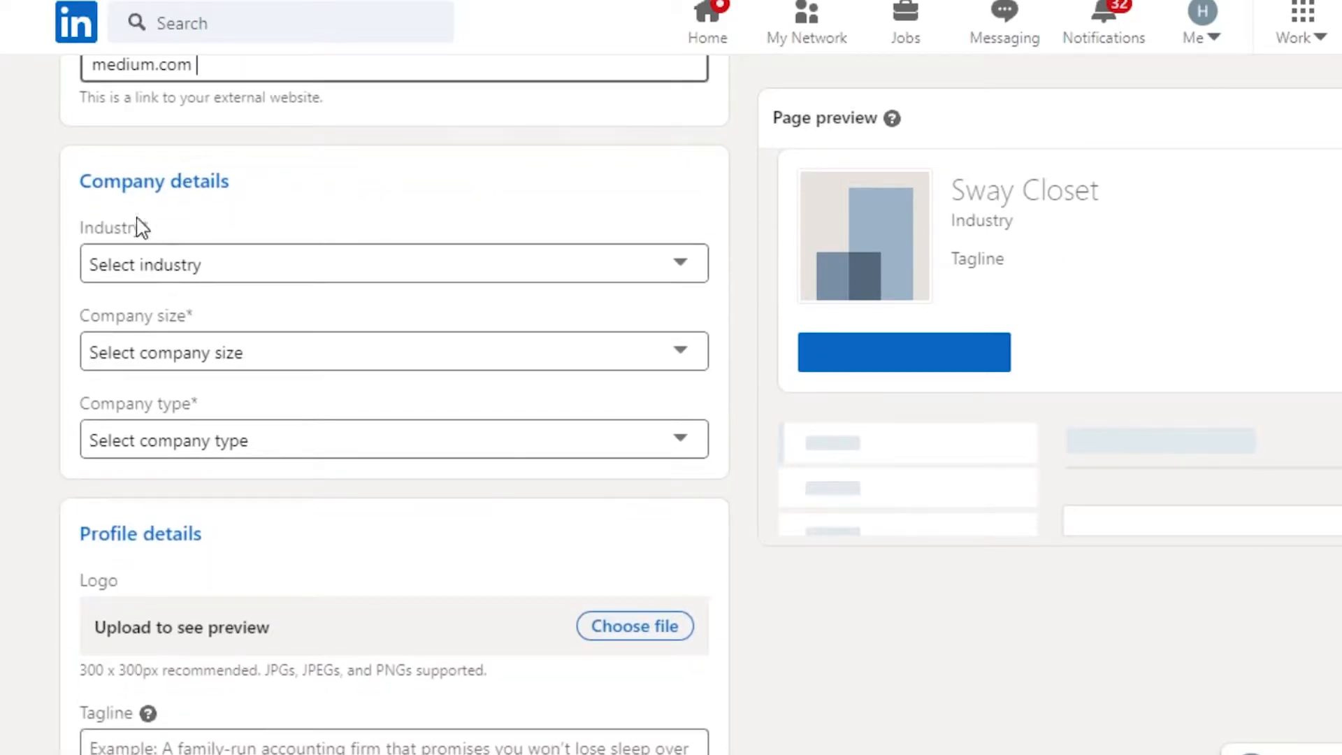
left_click(681, 265)
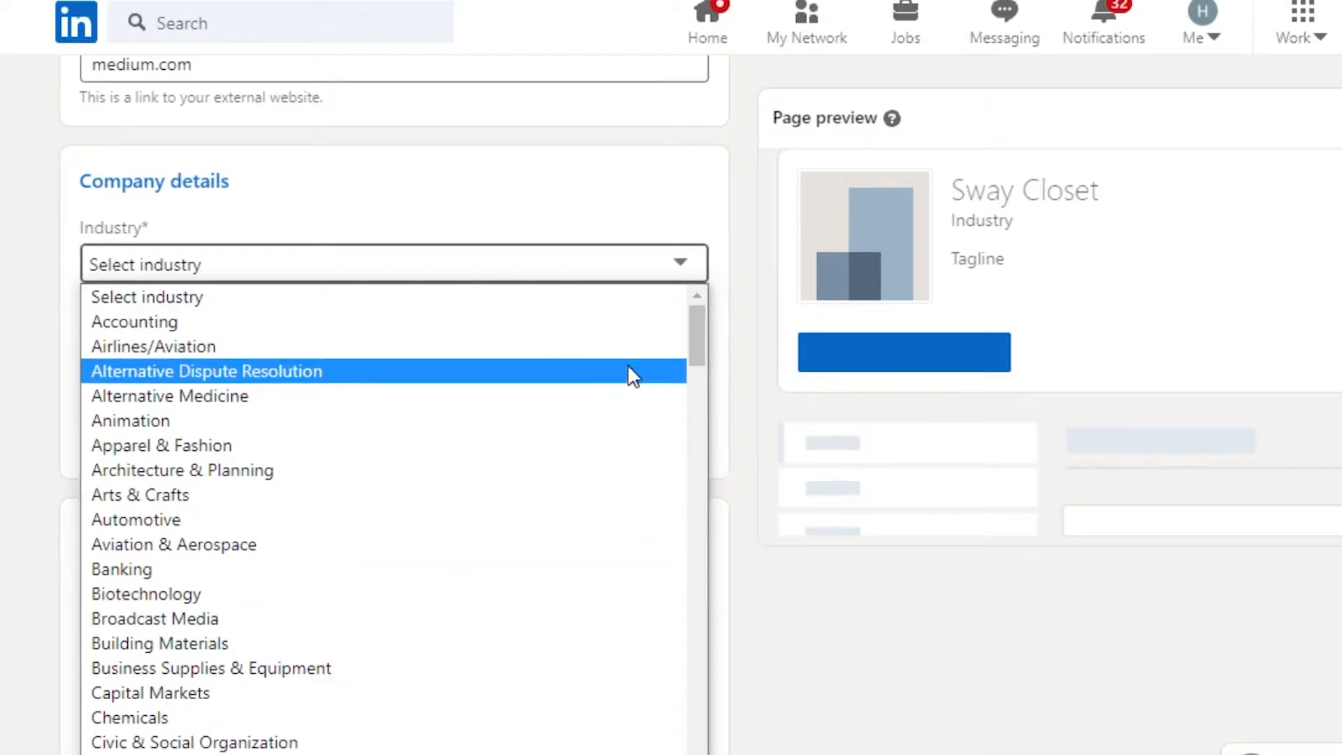
left_click_drag(701, 337, 701, 424)
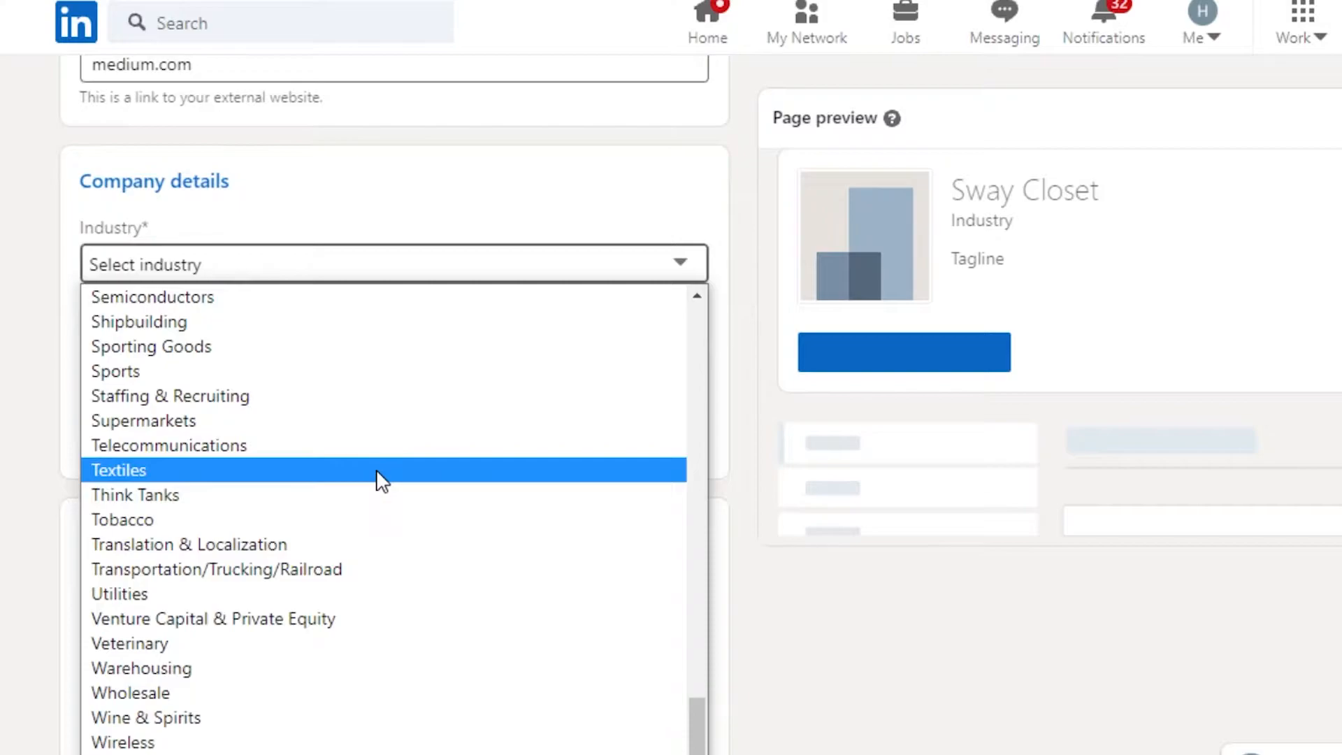
left_click(376, 471)
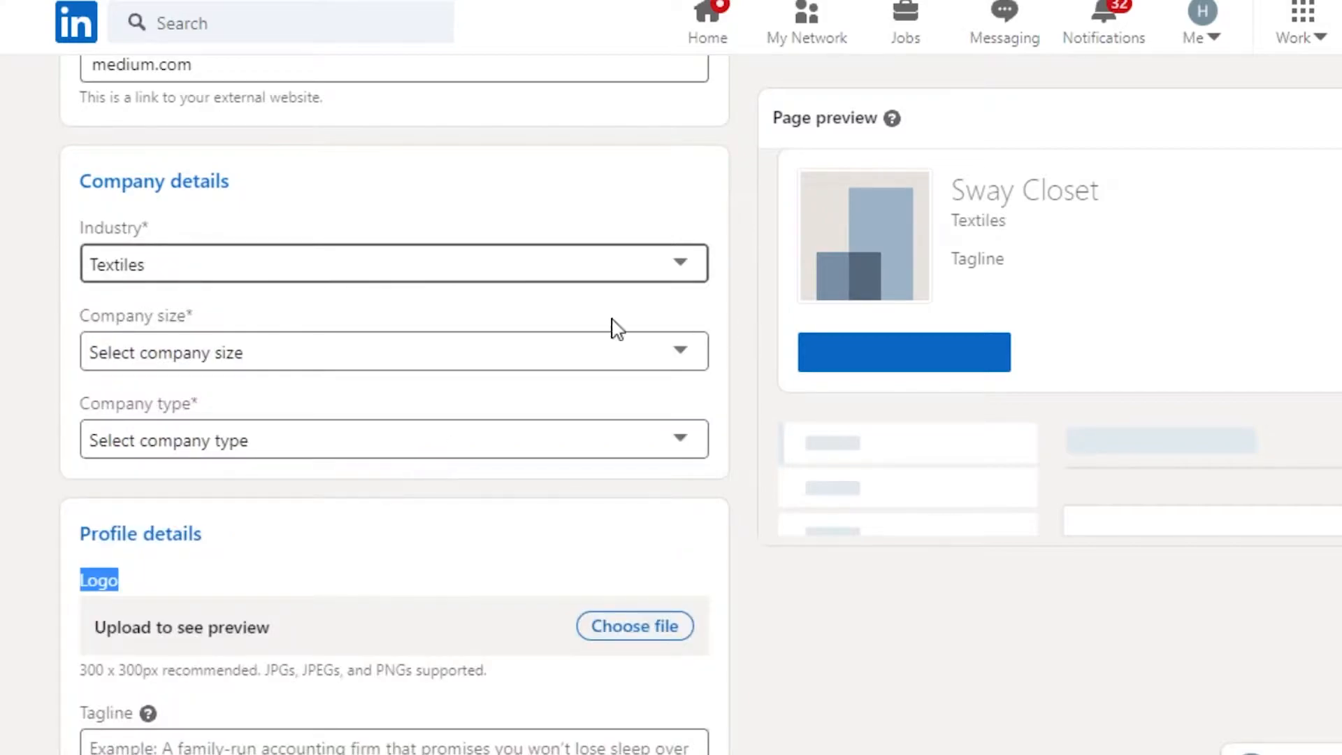
Step: Set the company size to 2–10 employees and the company type to Self-employed
left_click(702, 346)
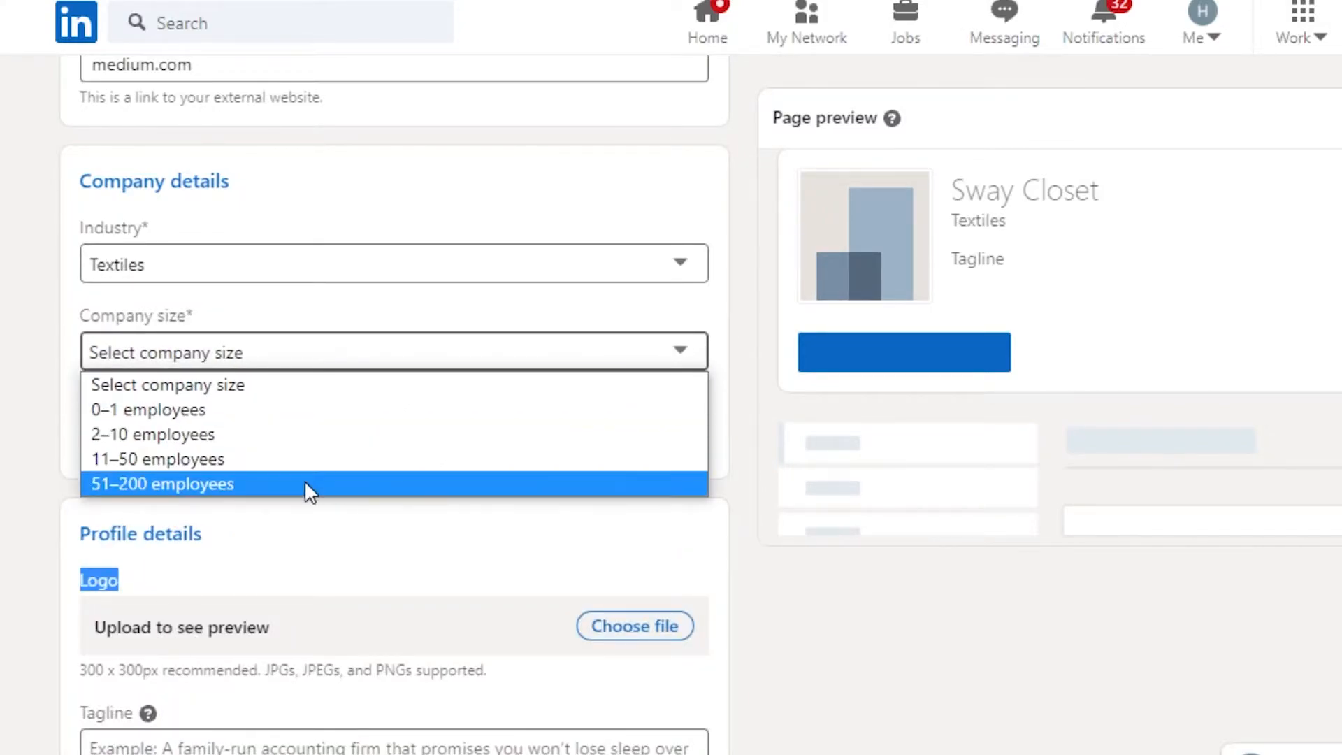
left_click(245, 436)
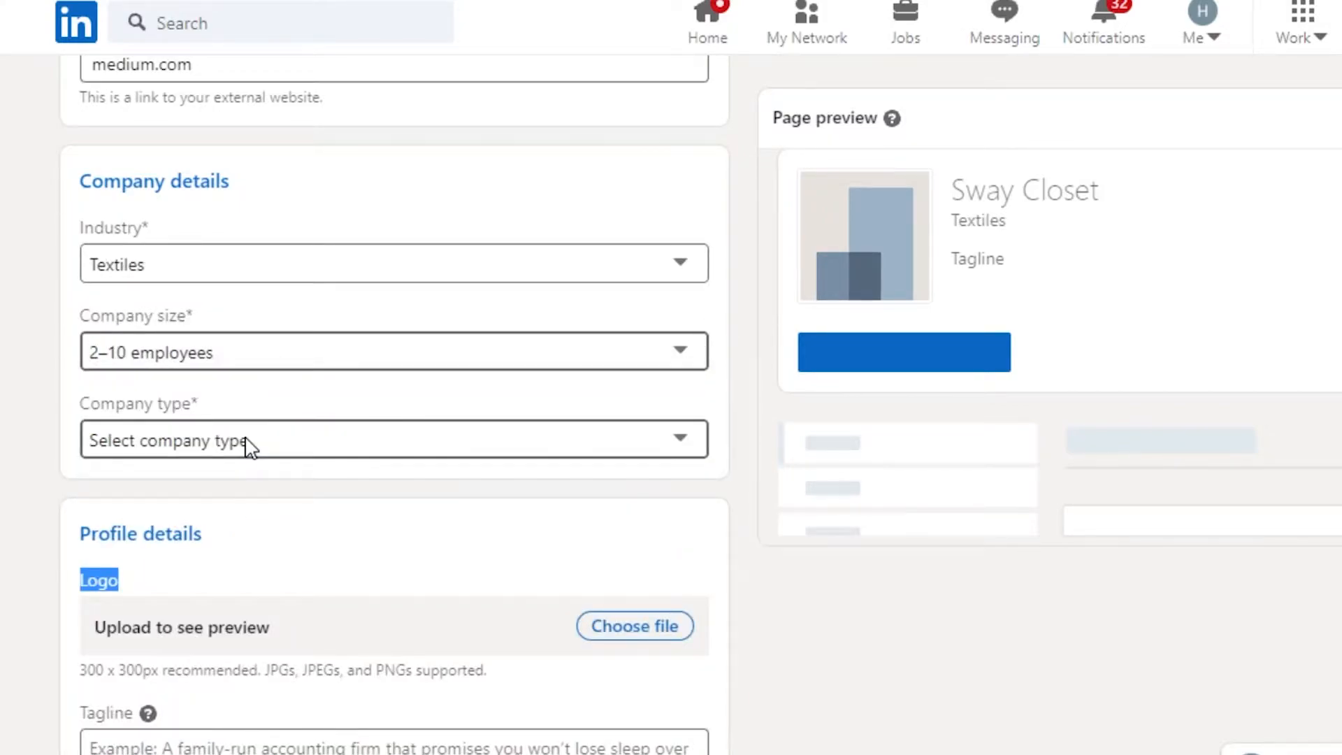
left_click(677, 441)
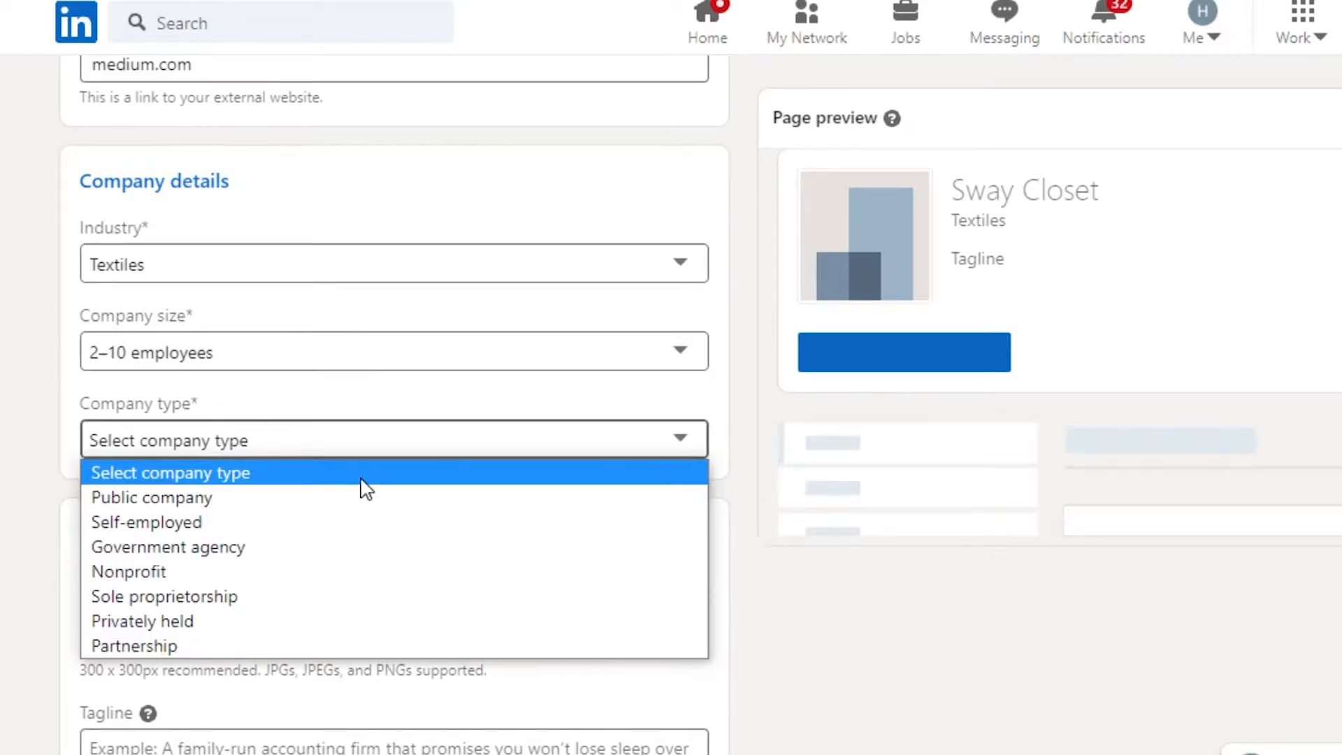
left_click(170, 522)
scroll(1132, 344, "down", 2)
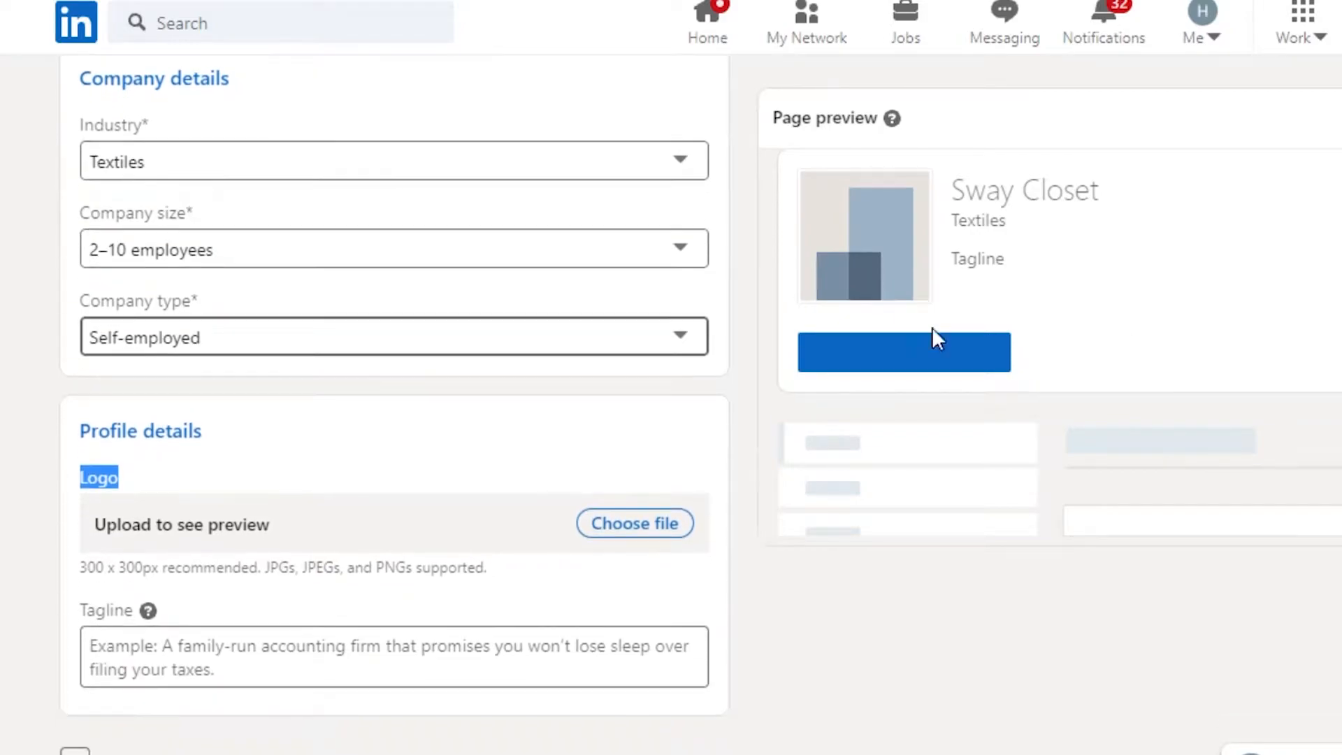
left_click(684, 339)
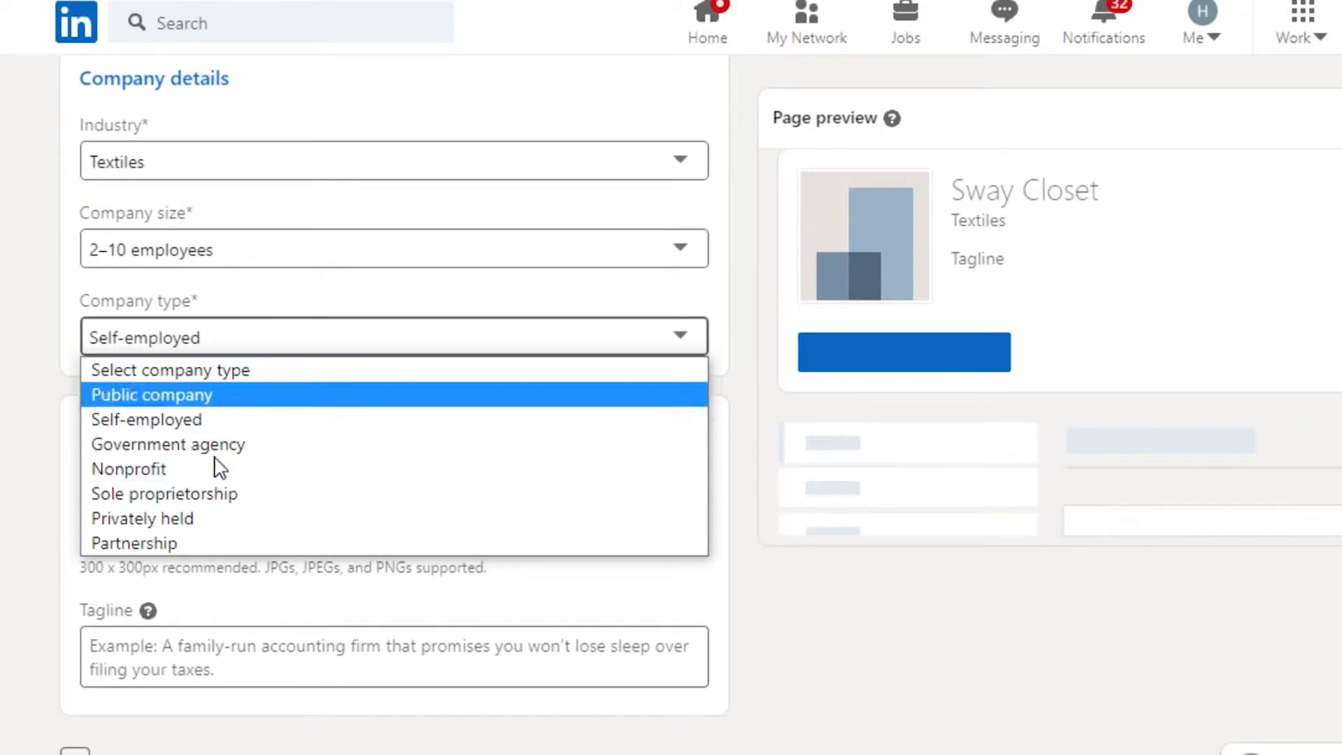
left_click(1004, 673)
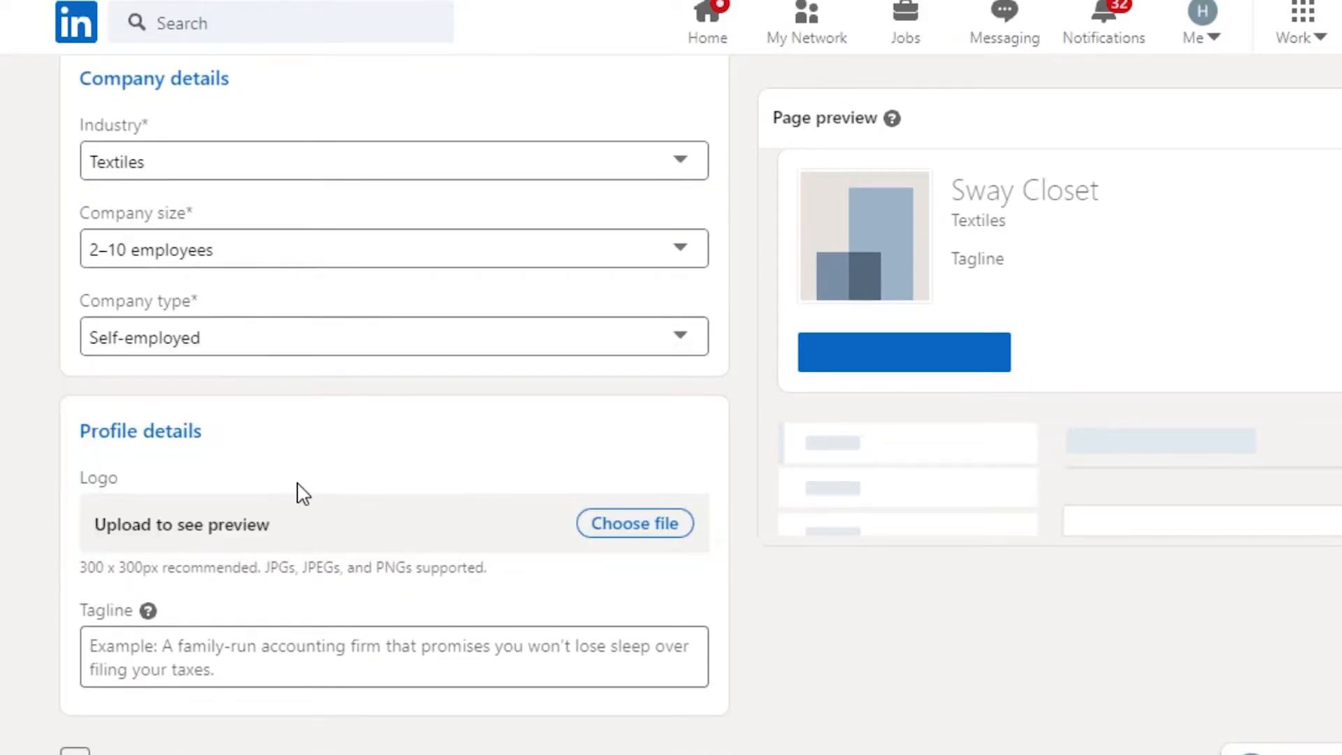
Step: Upload the plain pink image 2077150.jpg from the Saved Pictures folder as the page's logo
scroll(1115, 493, "down", 2)
scroll(587, 459, "down", 1)
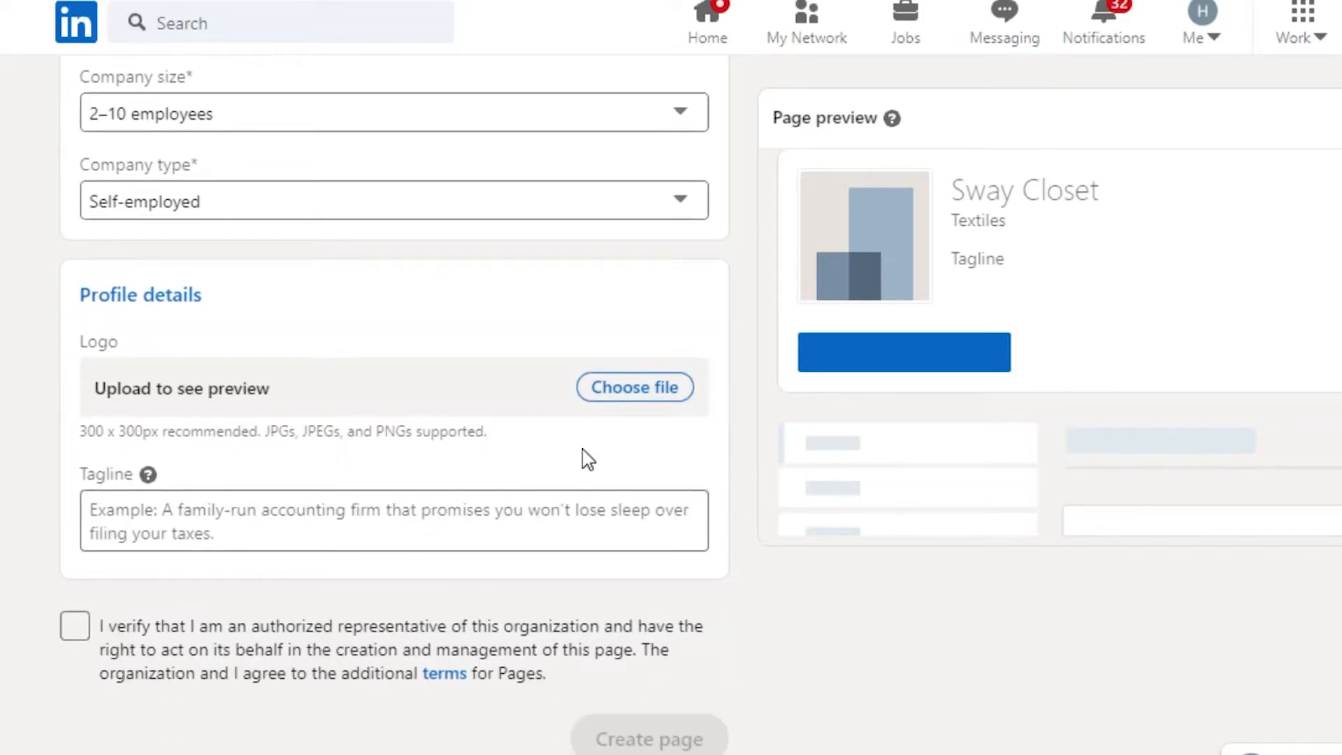
left_click(612, 389)
scroll(42, 203, "down", 5)
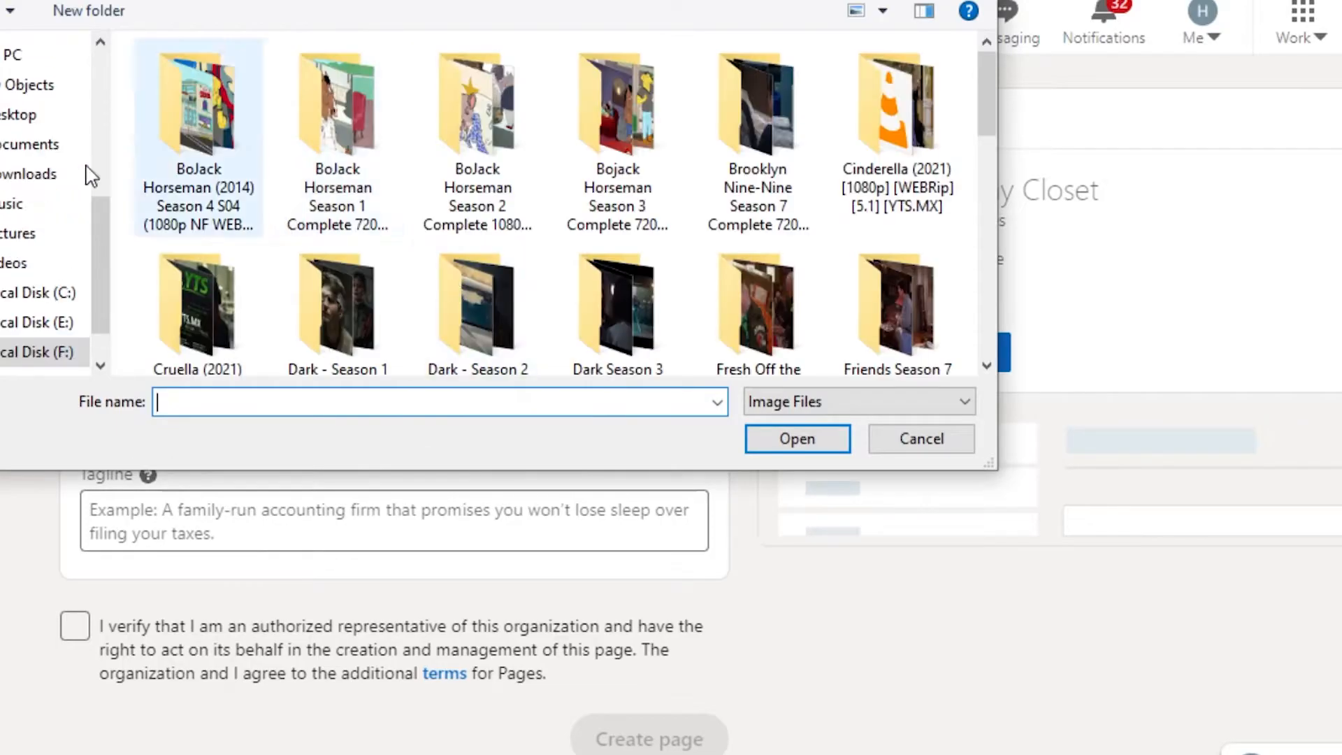
left_click(27, 233)
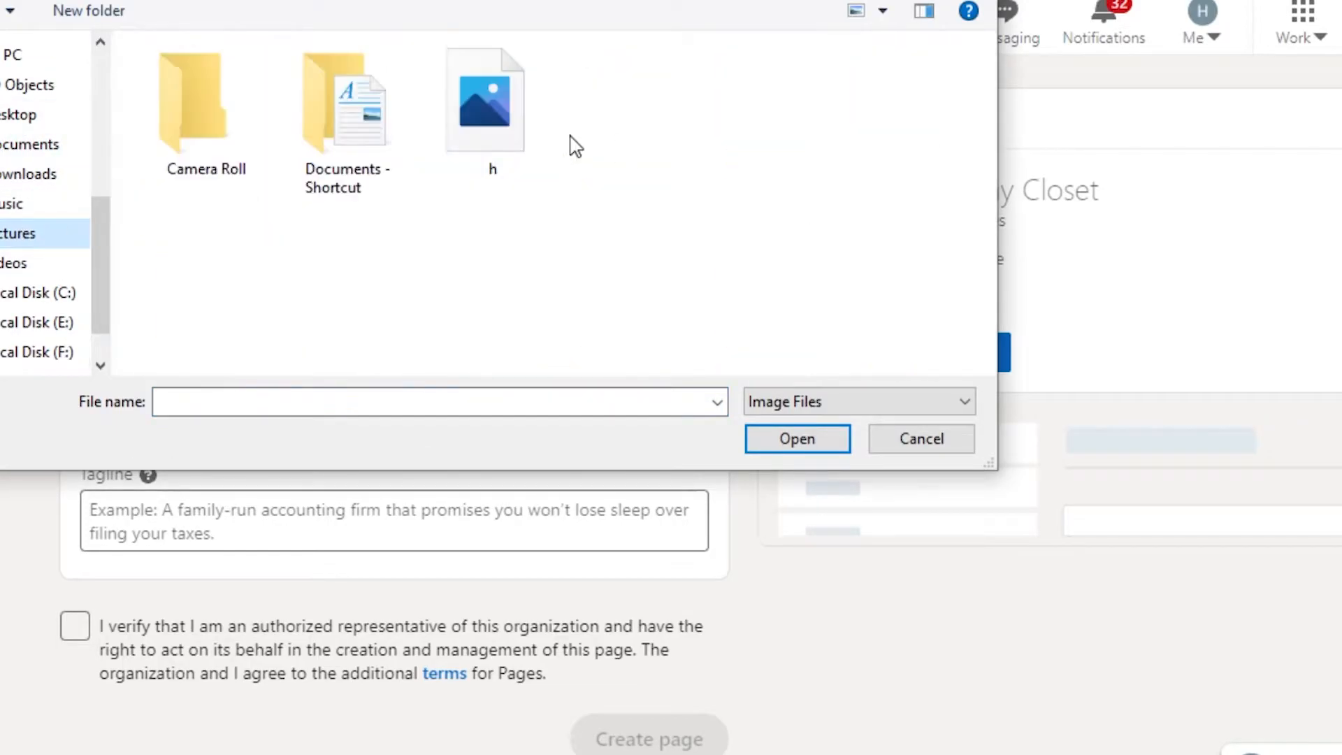
left_click(734, 130)
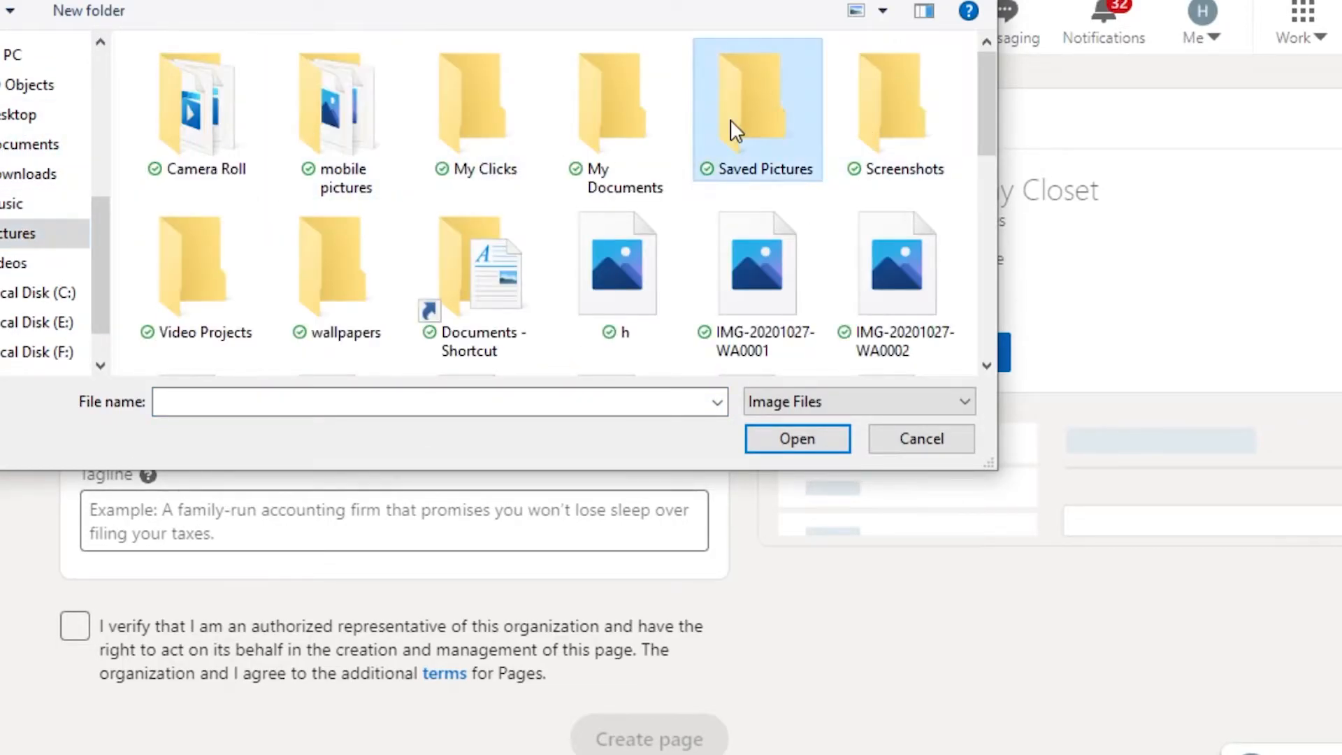
scroll(954, 124, "down", 5)
mouse_move(984, 69)
left_mouse_down()
mouse_move(988, 149)
mouse_move(983, 84)
left_mouse_up()
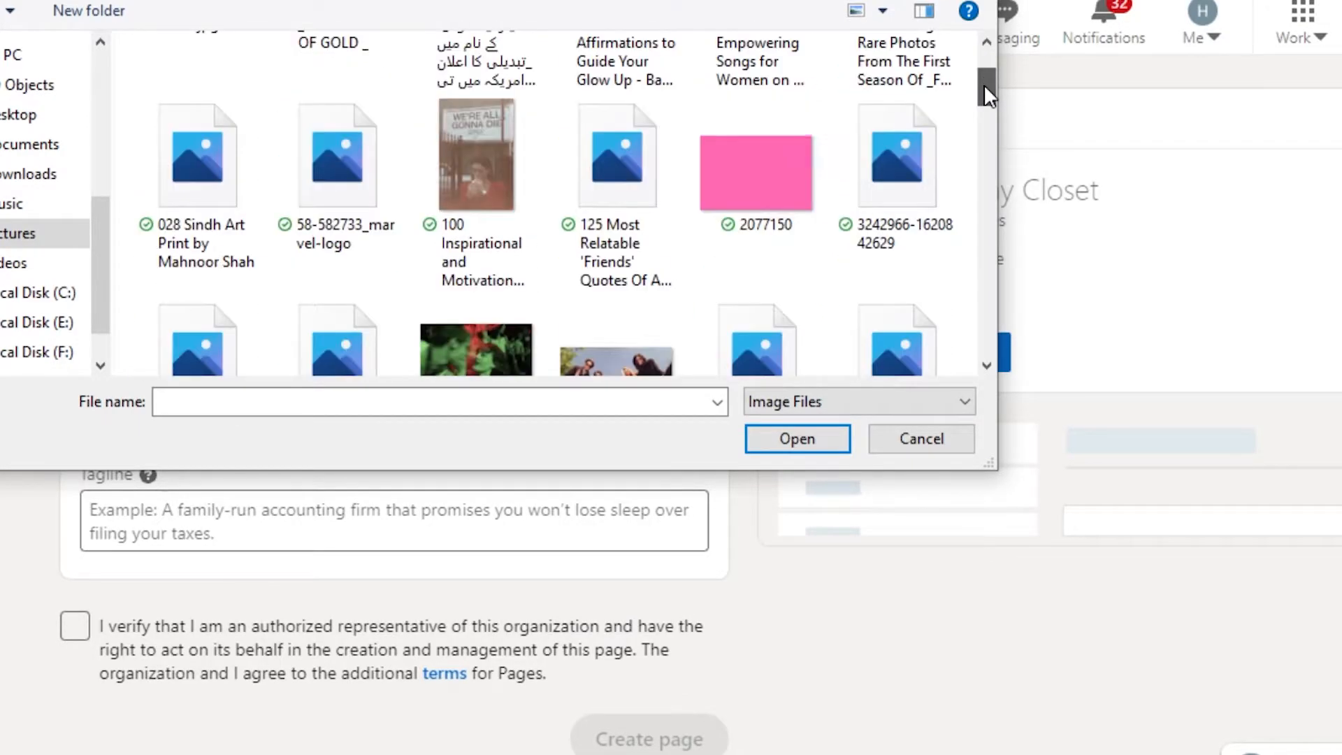
left_click(766, 183)
left_click(824, 439)
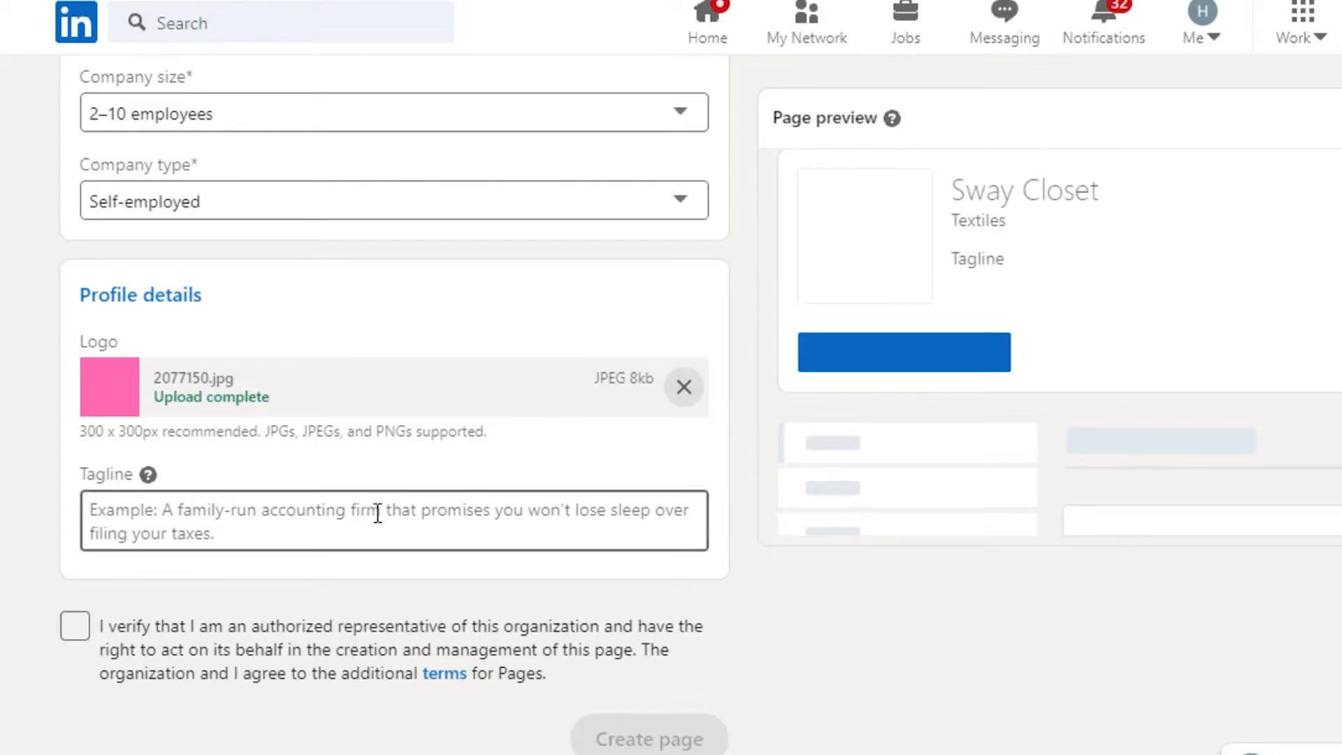
Step: Remove the pink logo image and upload 58-582733_marvel-logo.jpg in its place
left_click(335, 528)
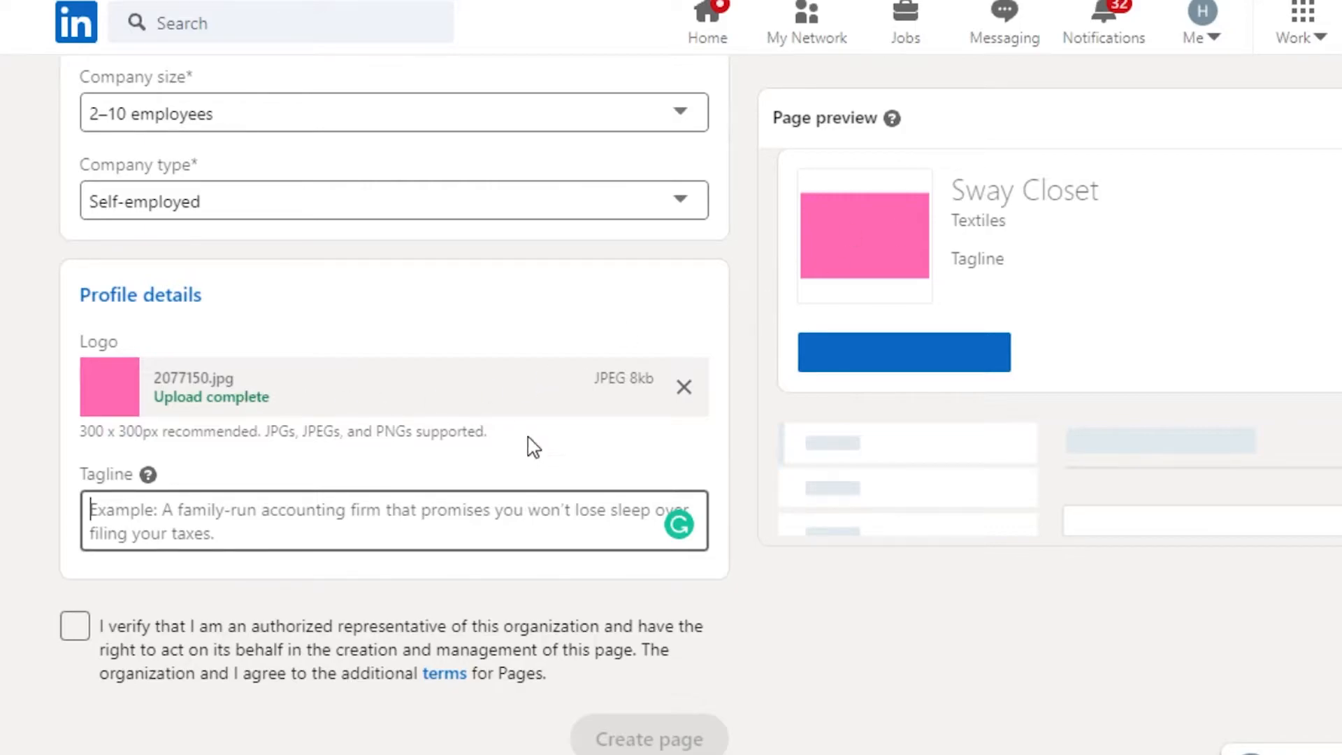
left_click(684, 387)
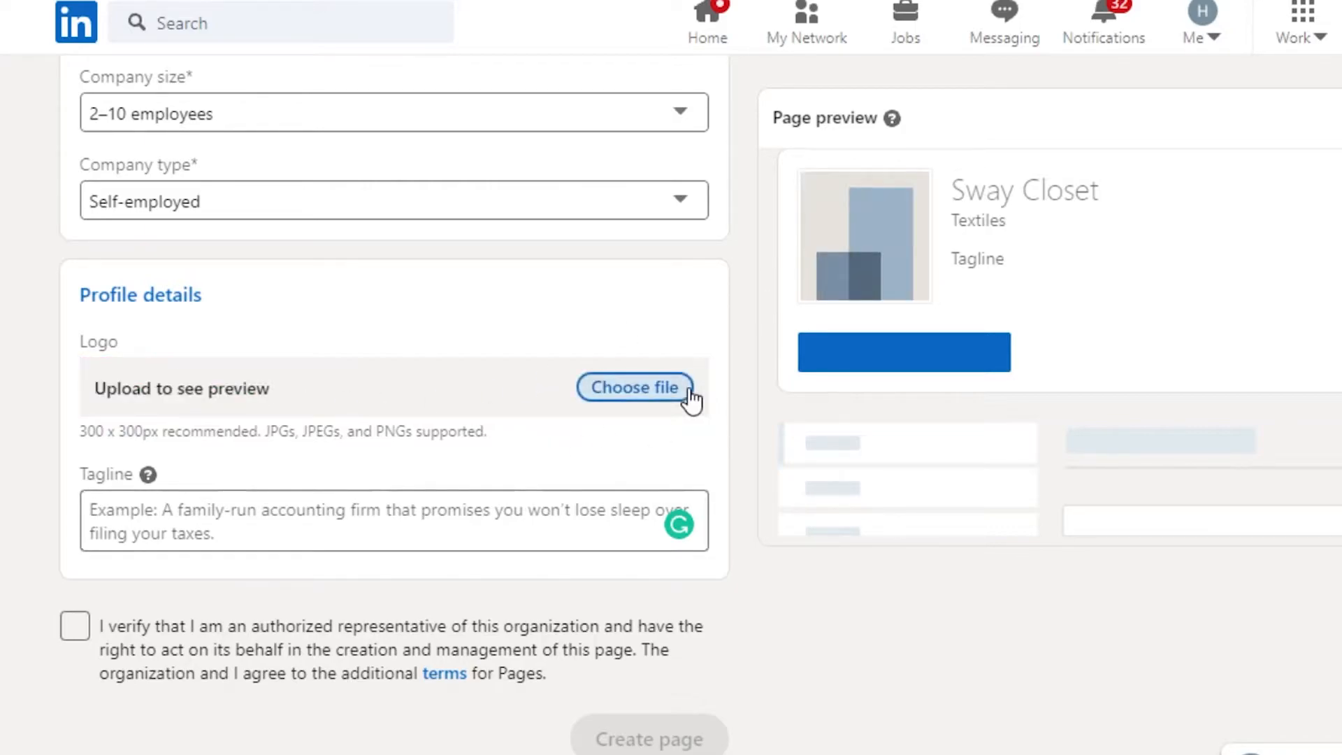
left_click(625, 388)
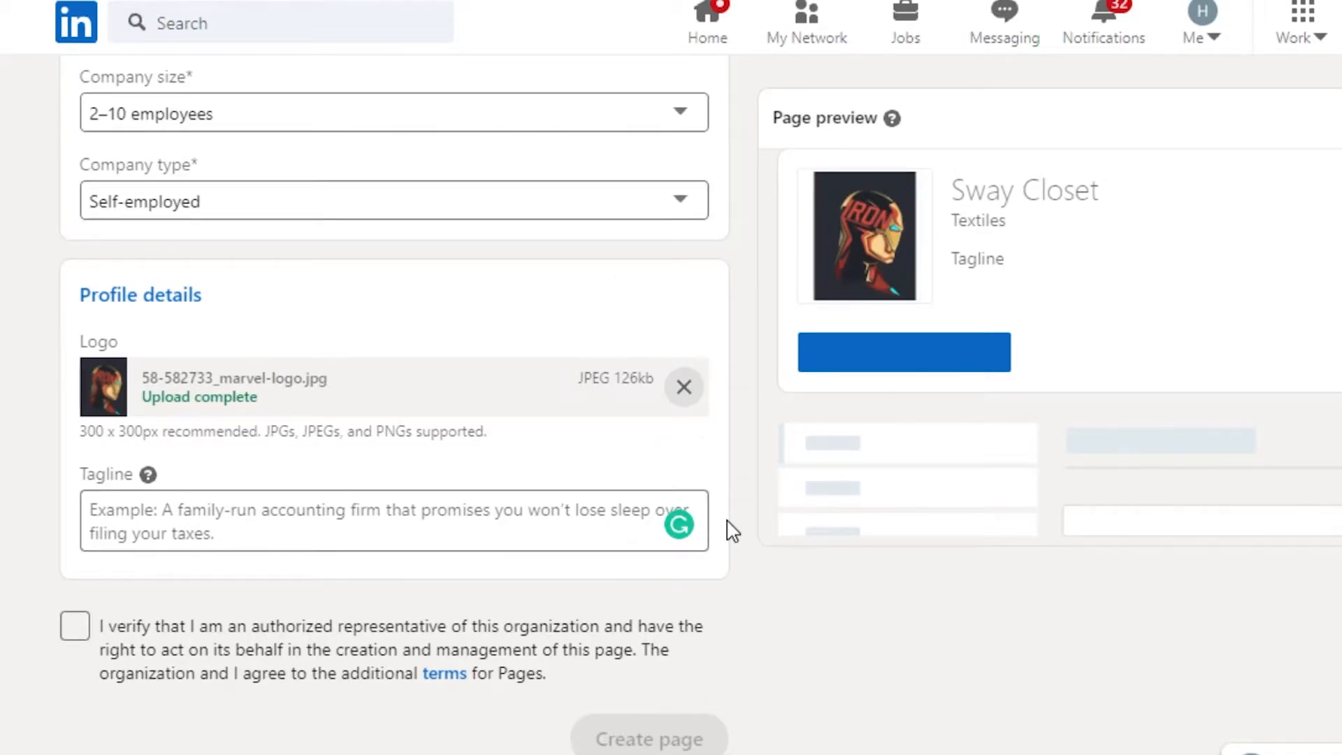
Step: Enter the tagline "Enjoy Shopping! Have a good shopping day" in the profile details
left_click(317, 516)
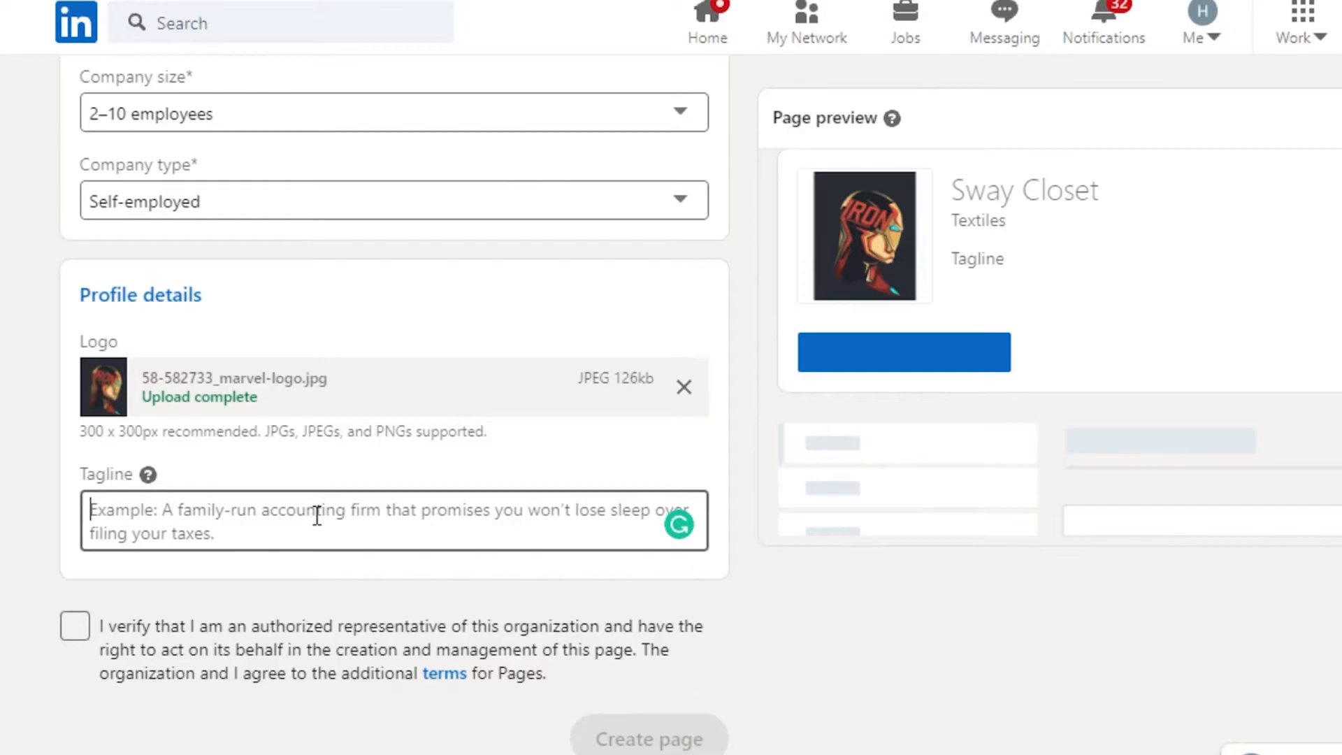
type("Enjoy Shopping ! Have a good shopping day")
left_click(203, 576)
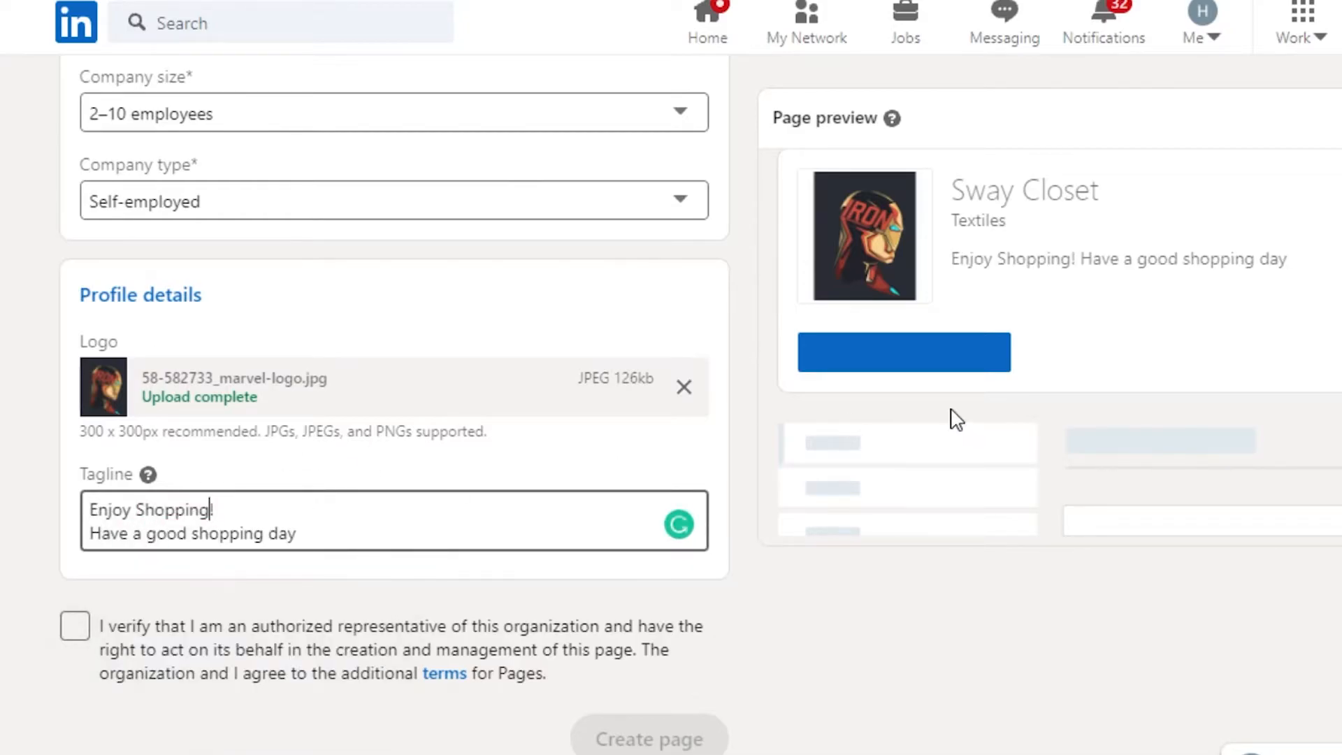
Step: Verify being an authorized representative of the organization and create the company page
scroll(394, 405, "up", 7)
scroll(394, 405, "down", 6)
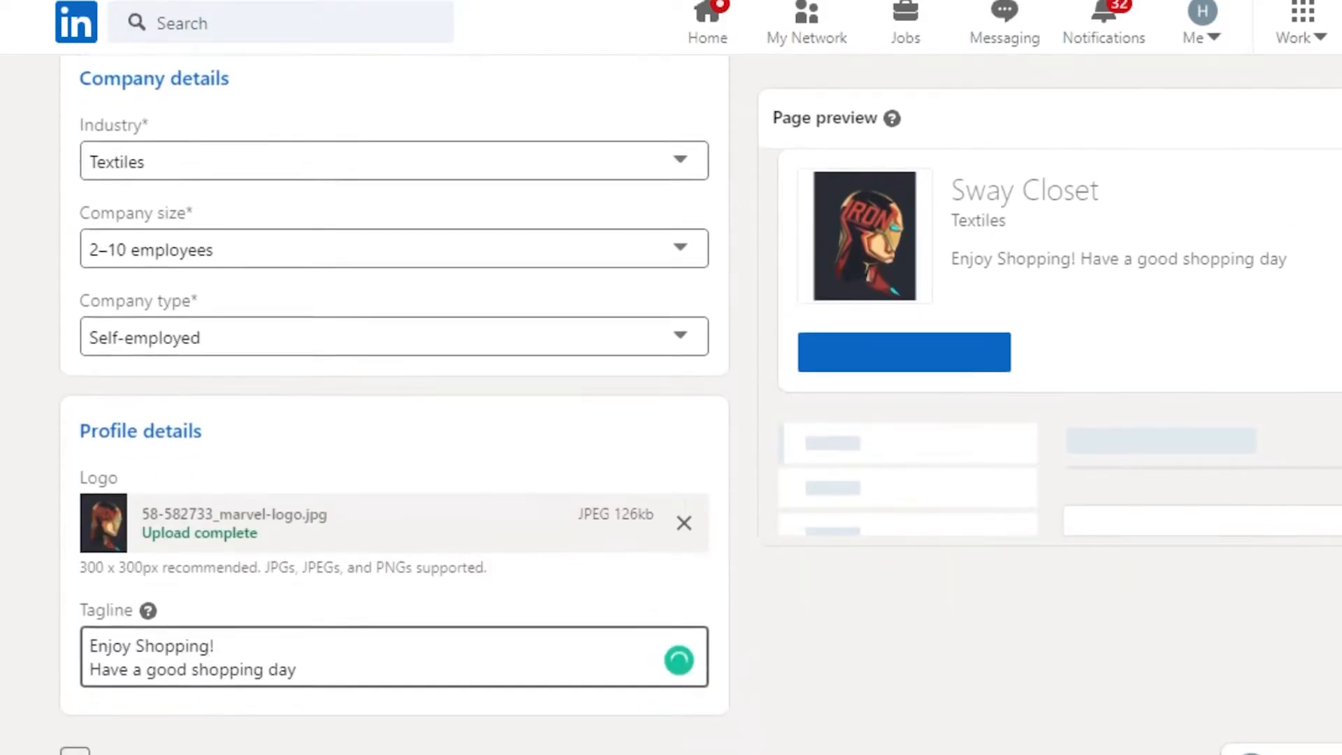
scroll(605, 615, "down", 1)
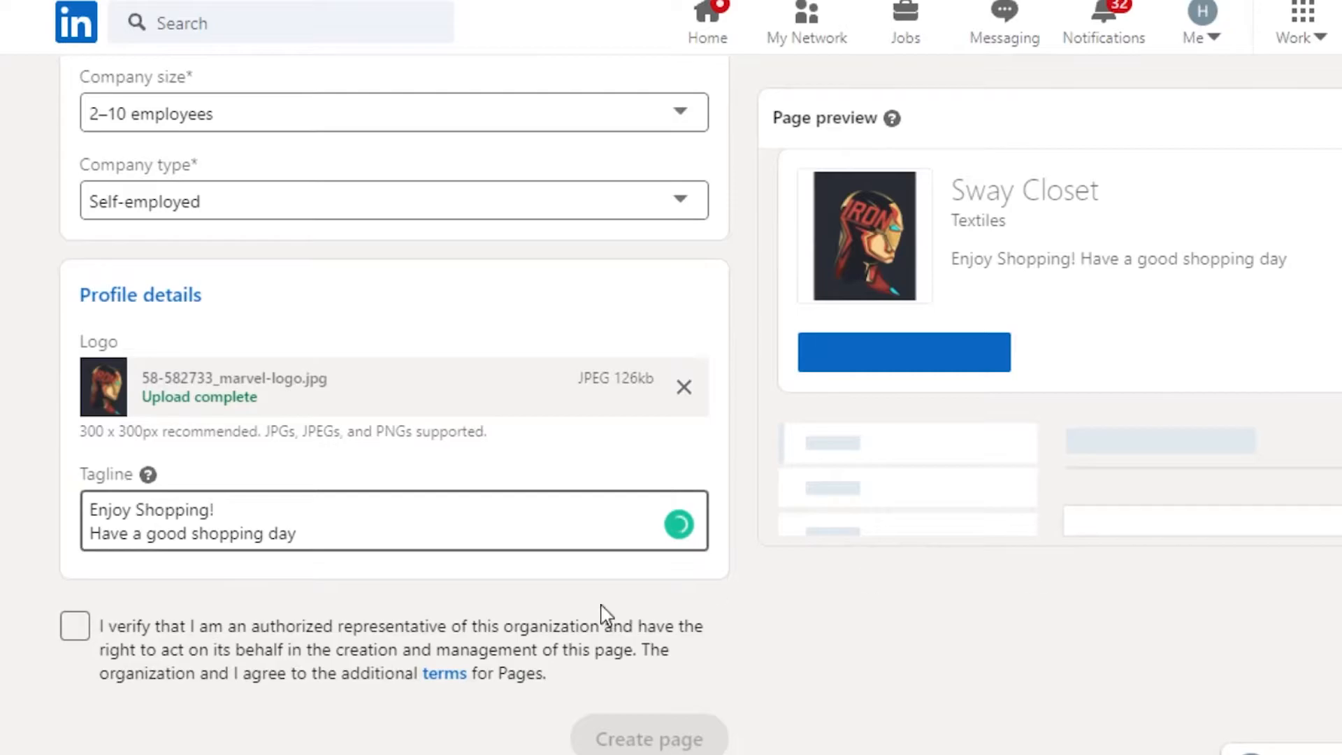
left_click(76, 629)
left_click(592, 715)
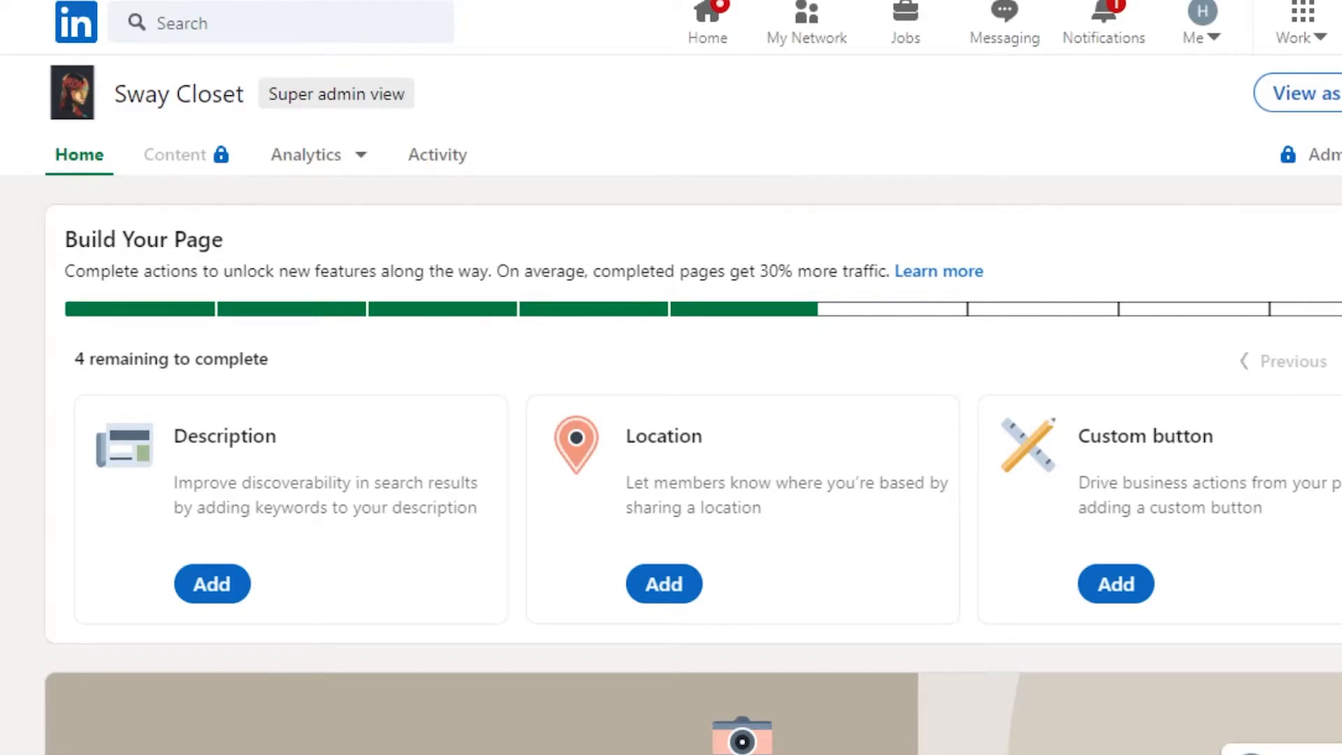
Step: Look over the new page's admin home, including the Build Your Page actions, cover and header area, analytics and updates
scroll(670, 462, "down", 7)
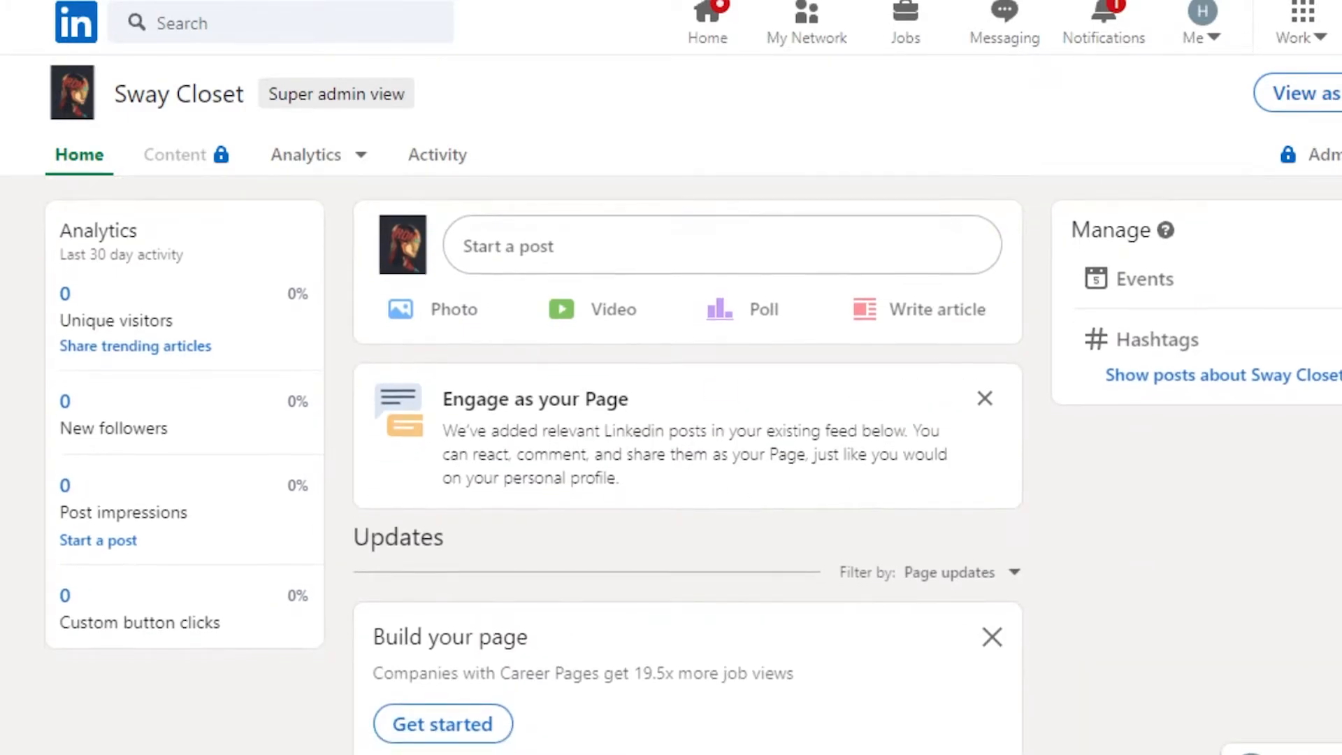
scroll(671, 461, "up", 5)
scroll(671, 461, "up", 4)
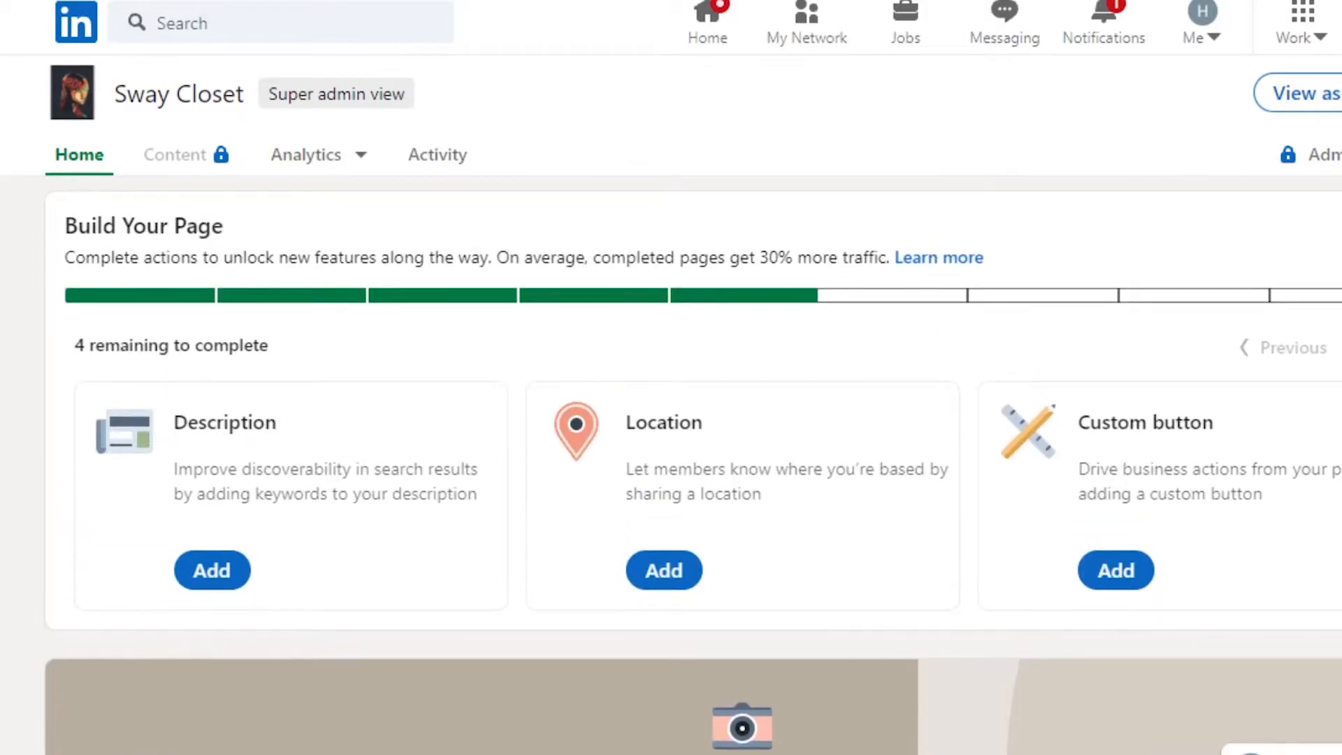
scroll(671, 461, "up", 1)
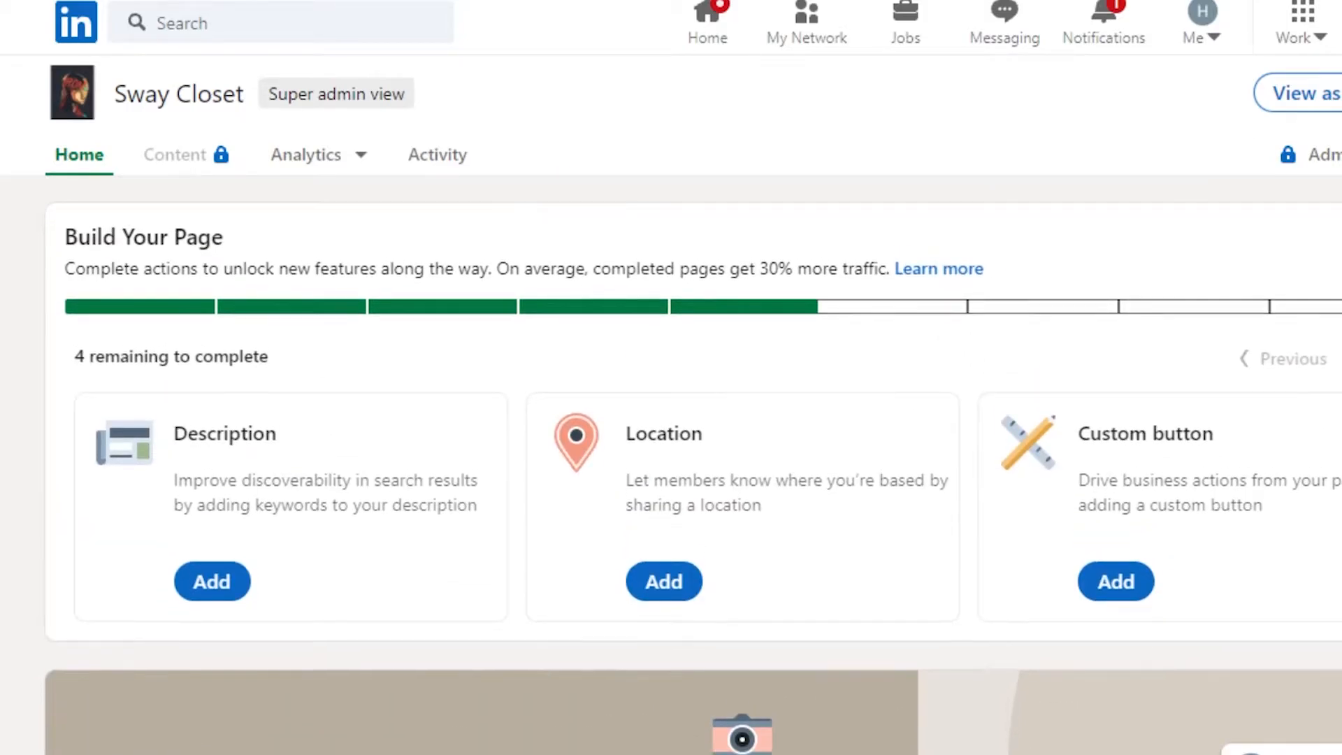
scroll(671, 461, "down", 11)
scroll(671, 461, "up", 7)
scroll(518, 232, "up", 5)
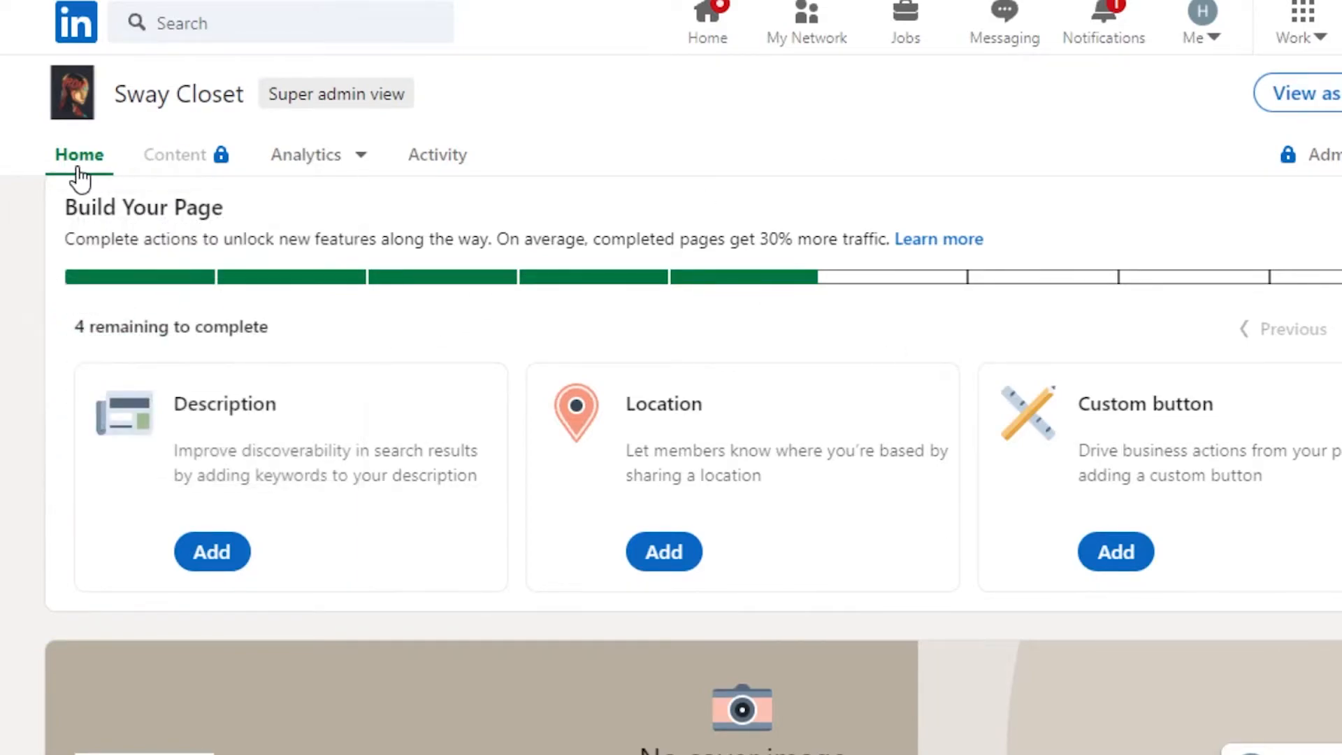
mouse_move(185, 152)
scroll(694, 465, "down", 10)
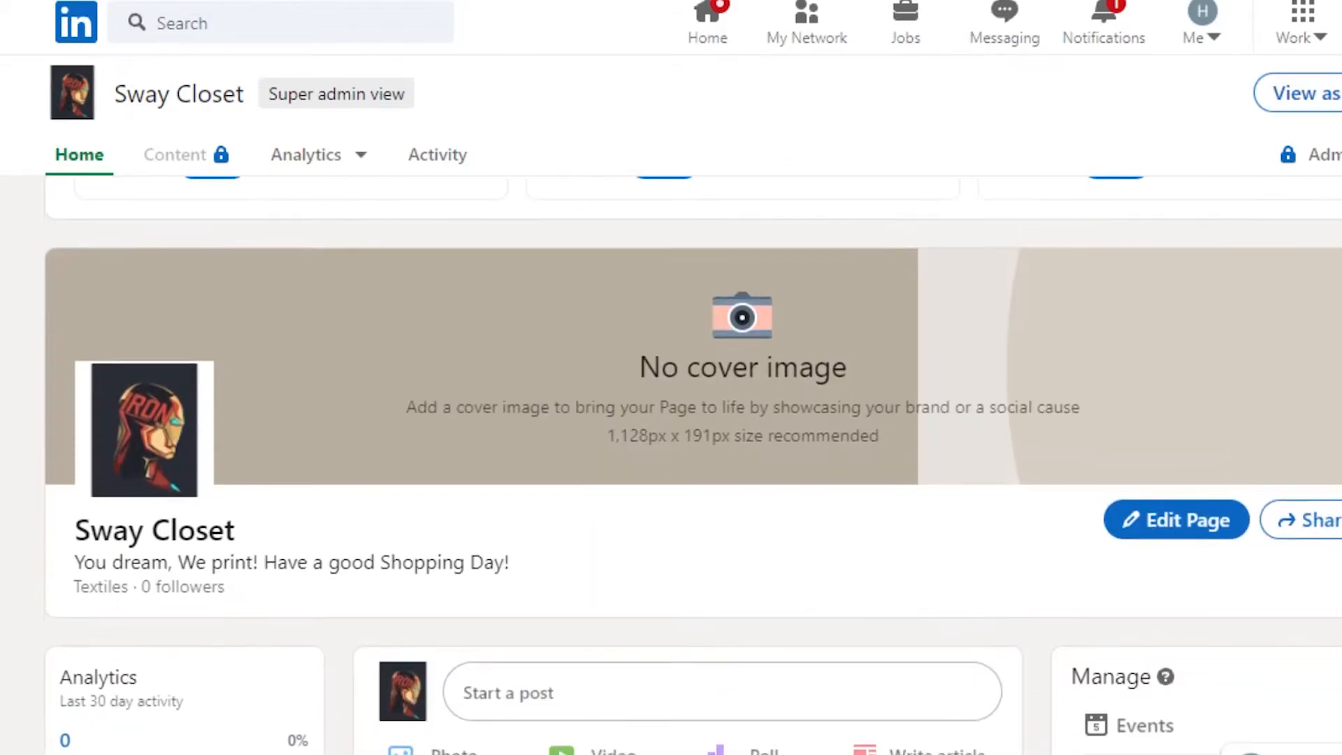
scroll(694, 466, "up", 8)
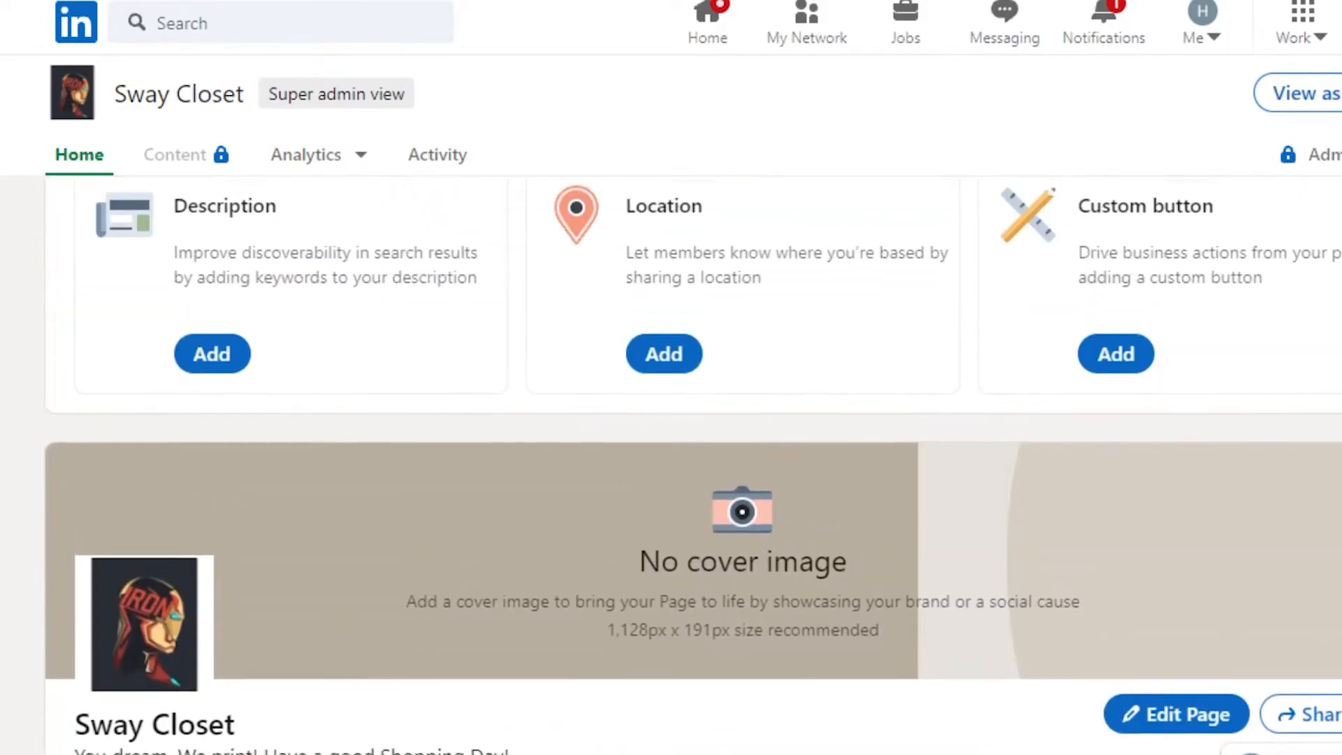
Step: Add the page description "We Sell Print on demand products cheap prices and best quality"
scroll(515, 338, "down", 1)
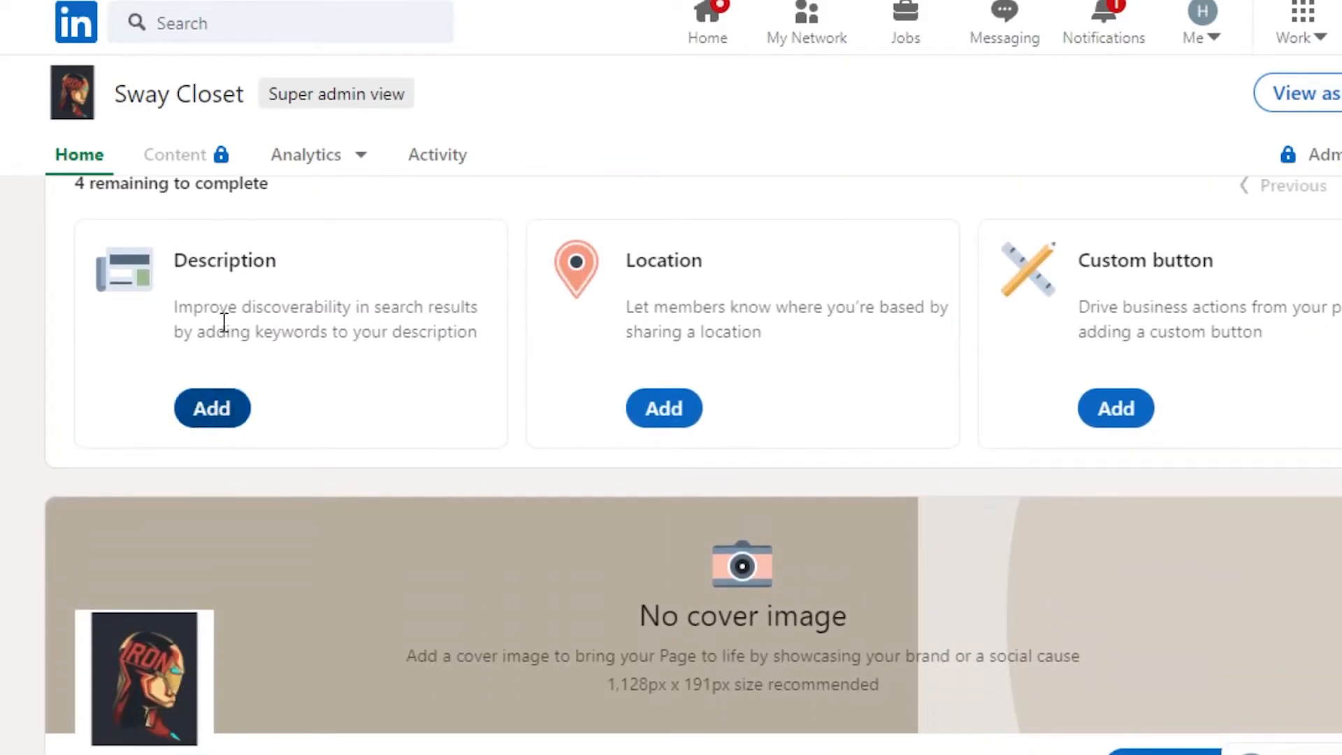
left_click(227, 421)
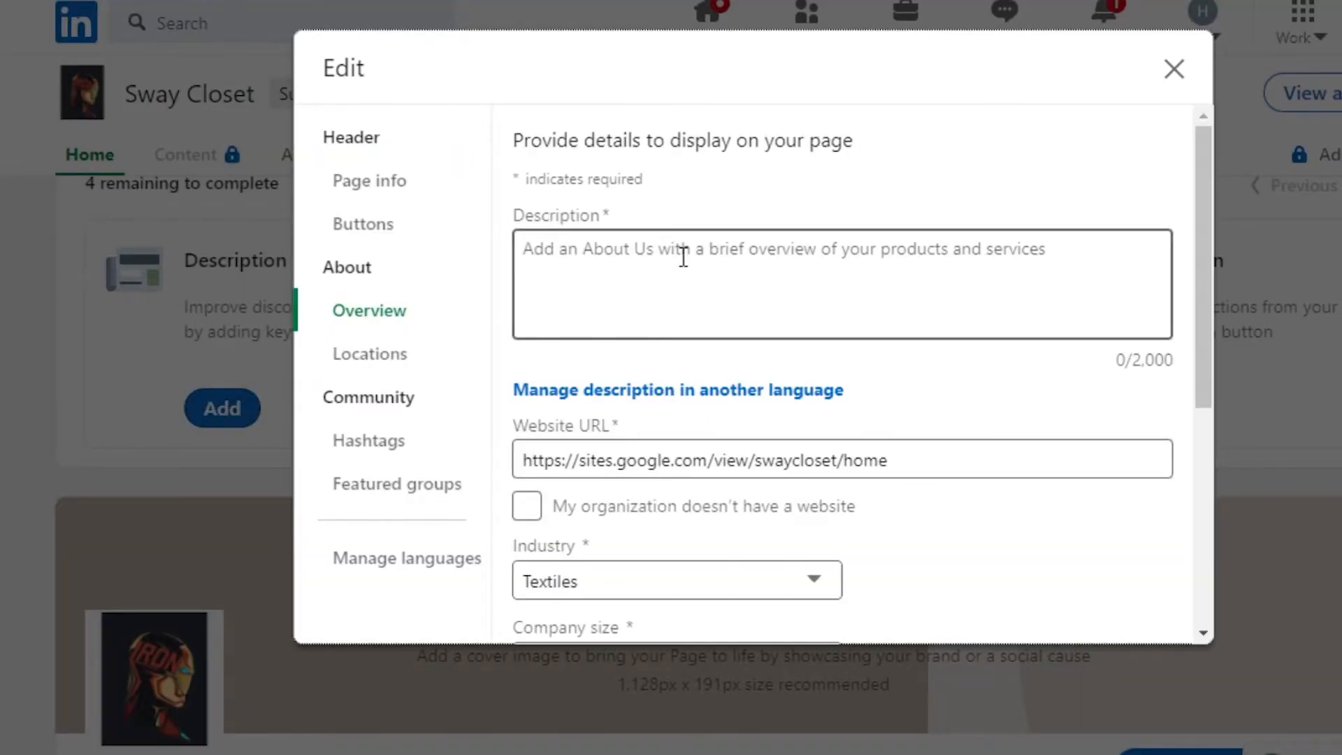
type("We Sell Print on demand products cheap prices and best quality")
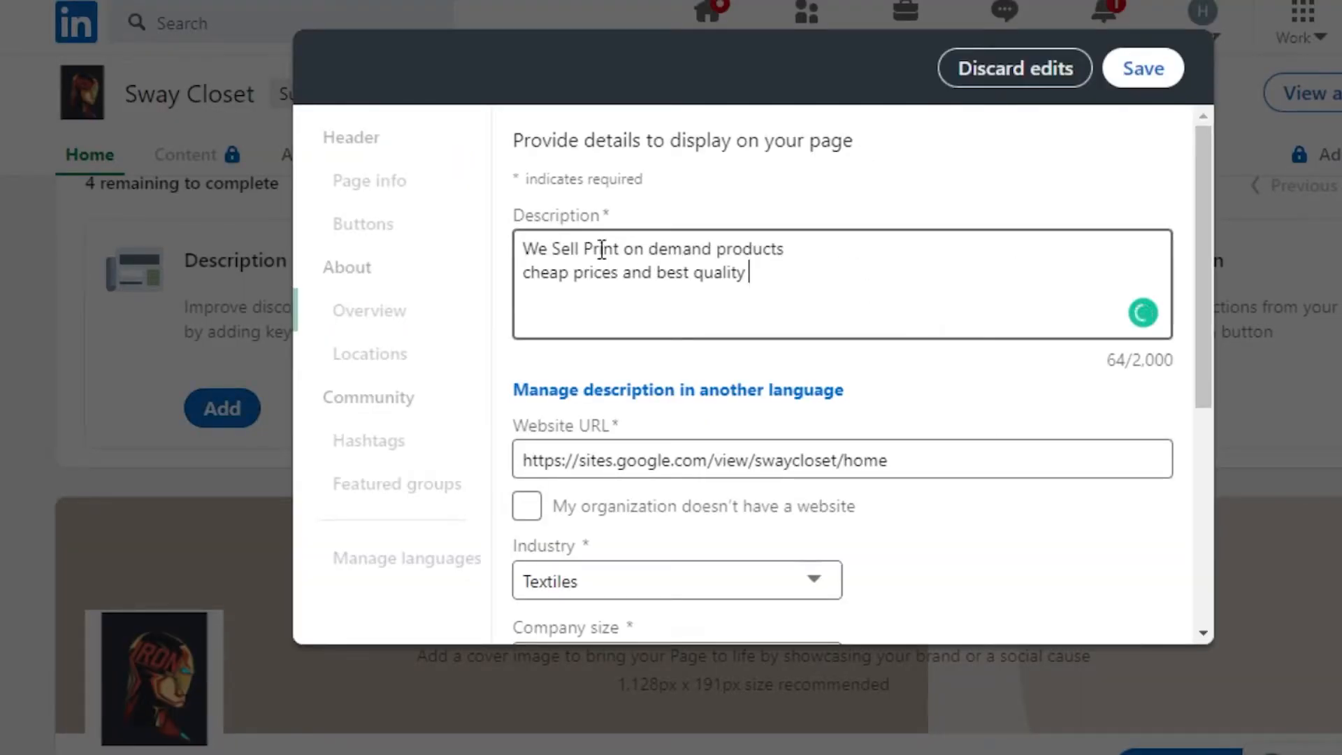
Step: Set the year founded to 2020 in the page overview
left_click_drag(1208, 213, 1205, 447)
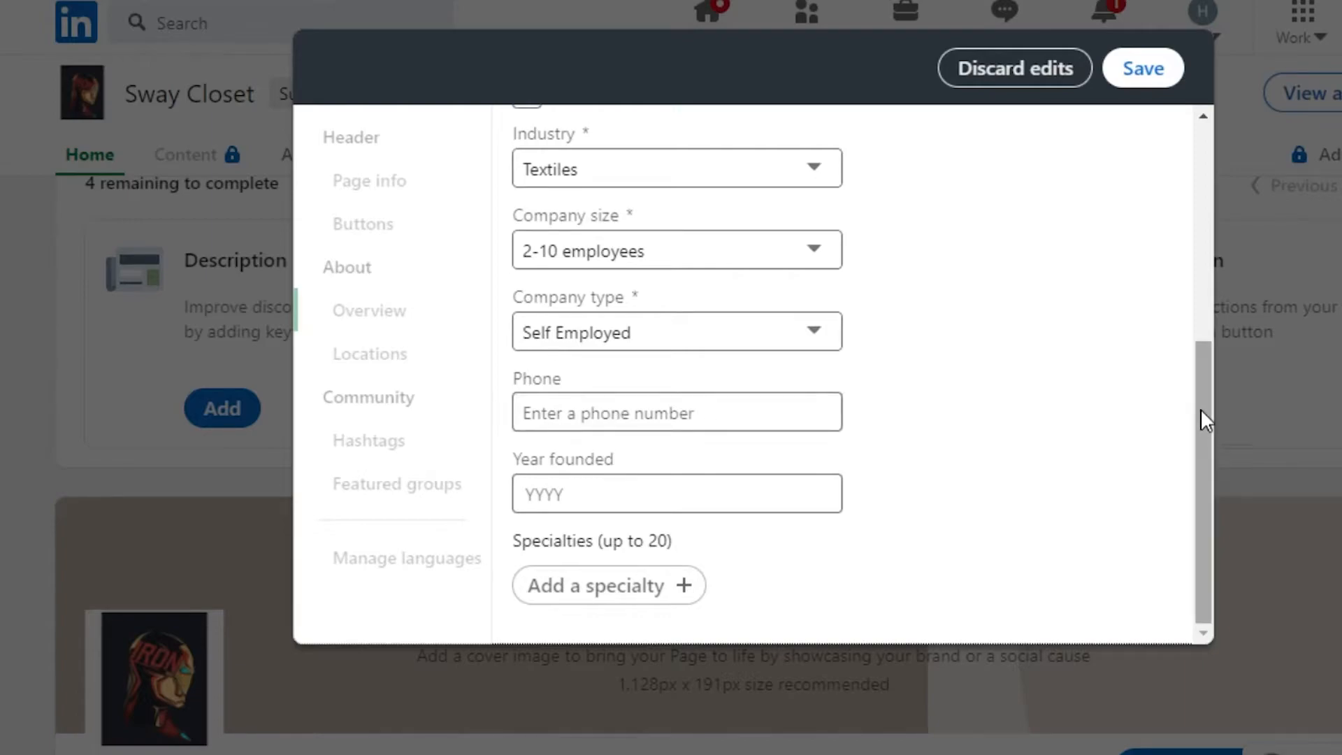
left_click(591, 504)
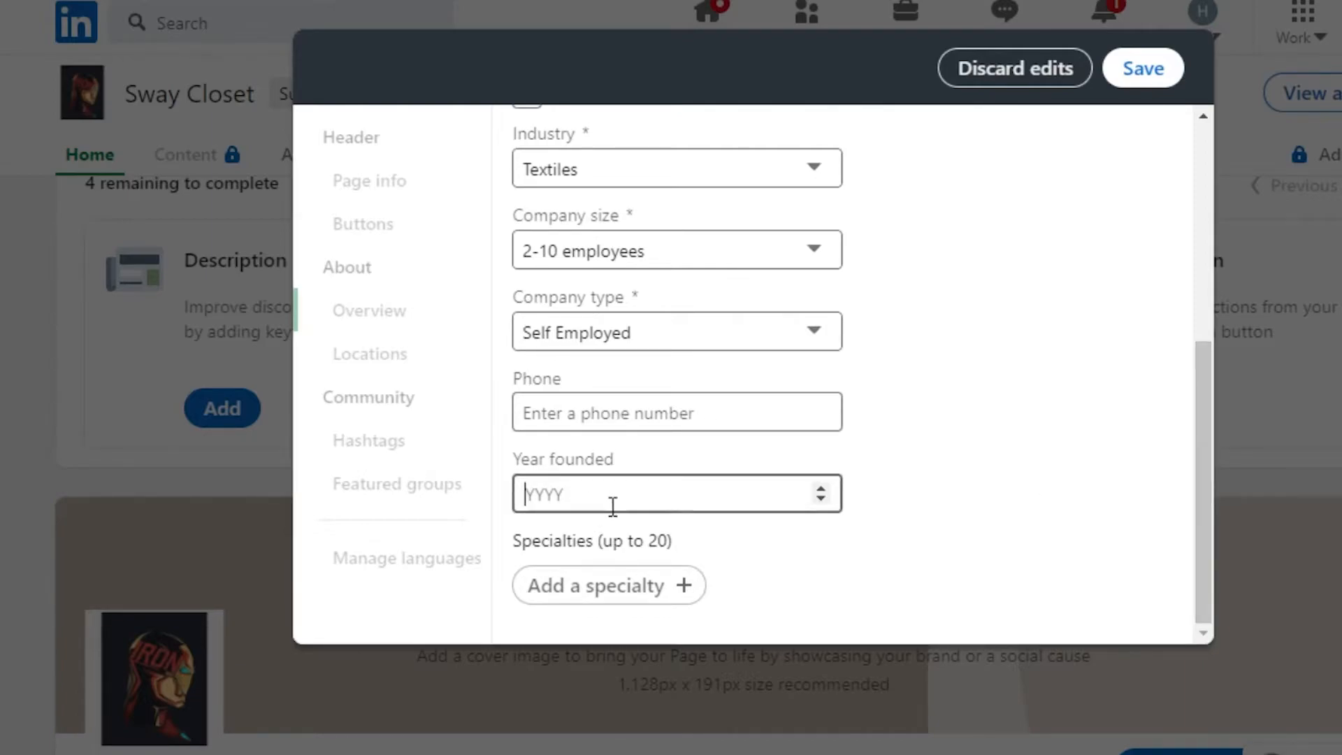
type("1")
left_click(820, 487)
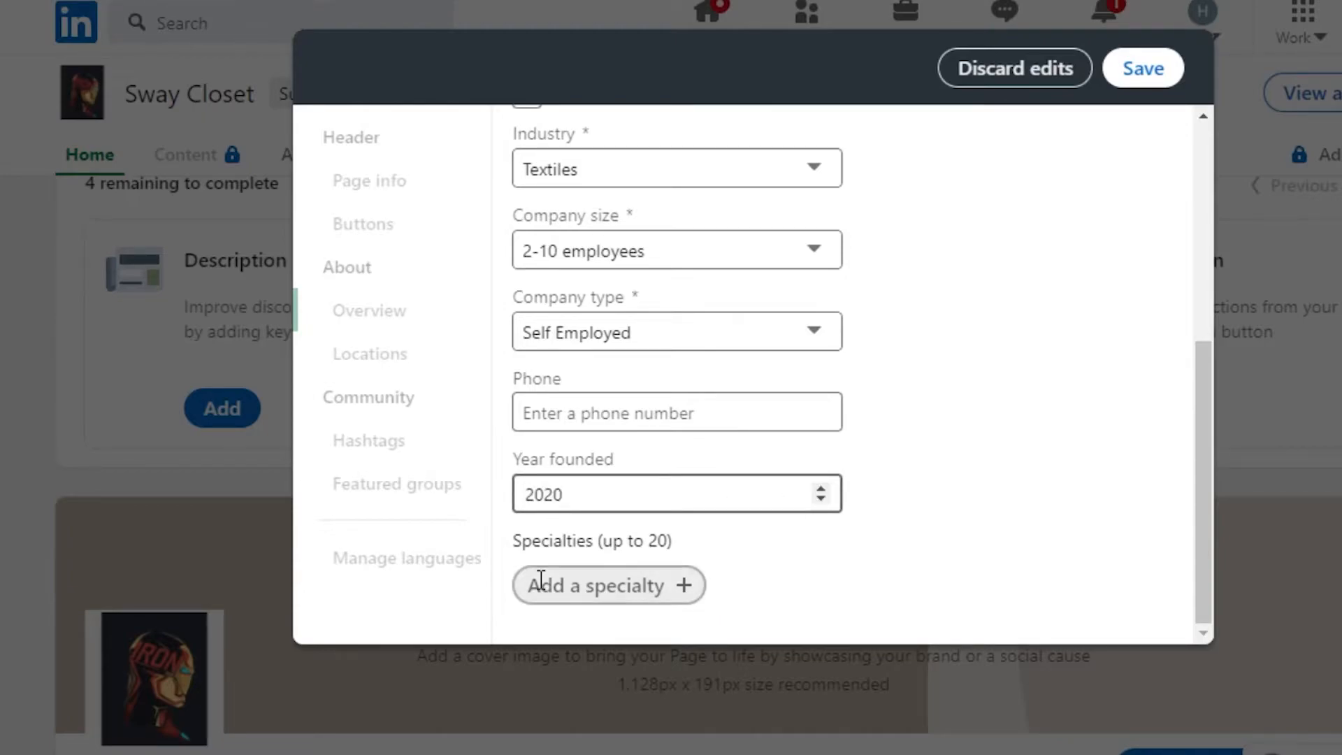
Step: Add the specialties Clothes, Tee shirts, bags and shoes, and save the overview edits
left_click(588, 585)
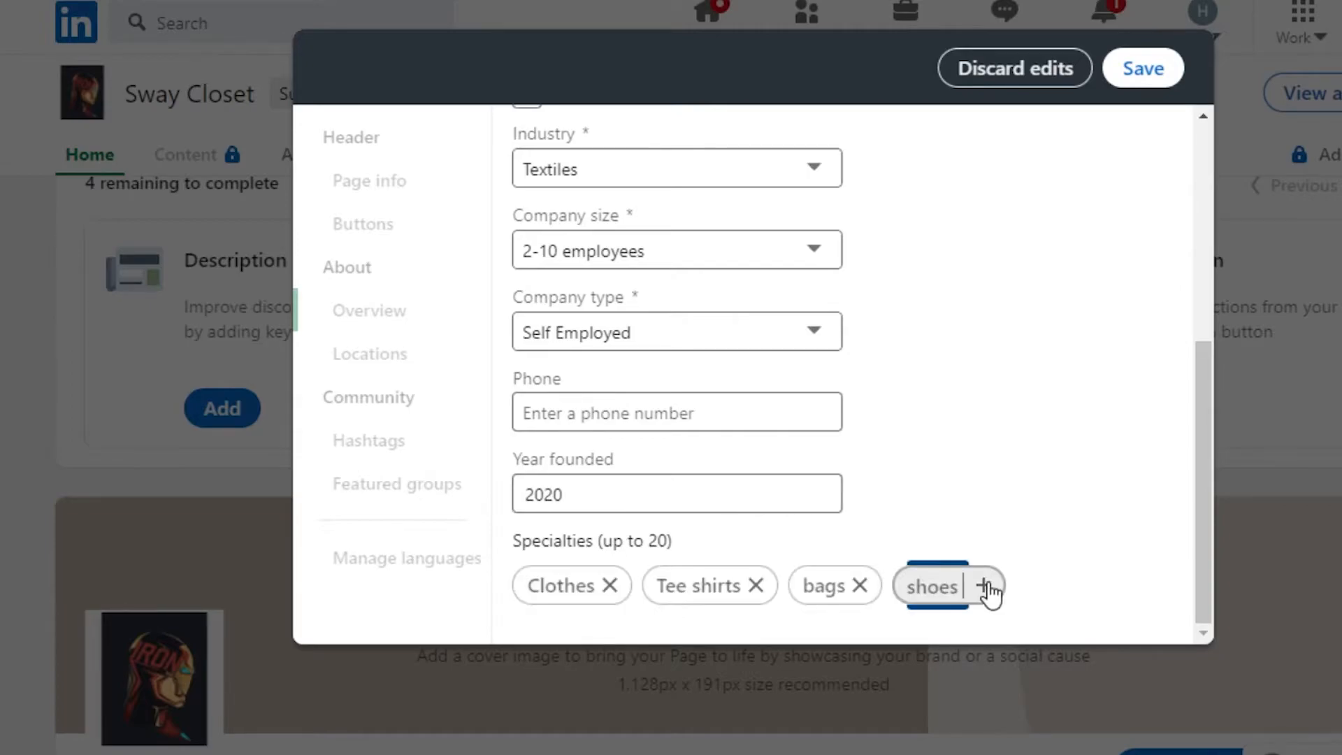
left_click(985, 587)
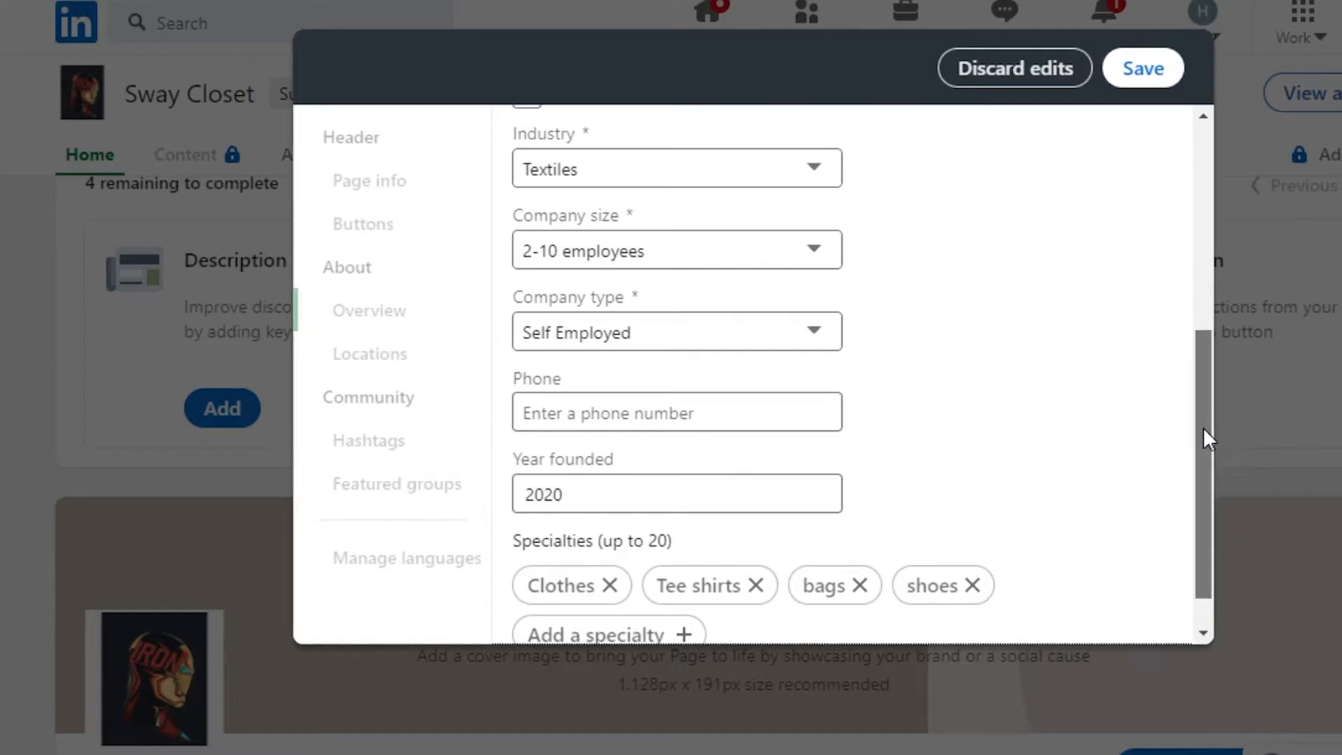
scroll(1204, 427, "down", 1)
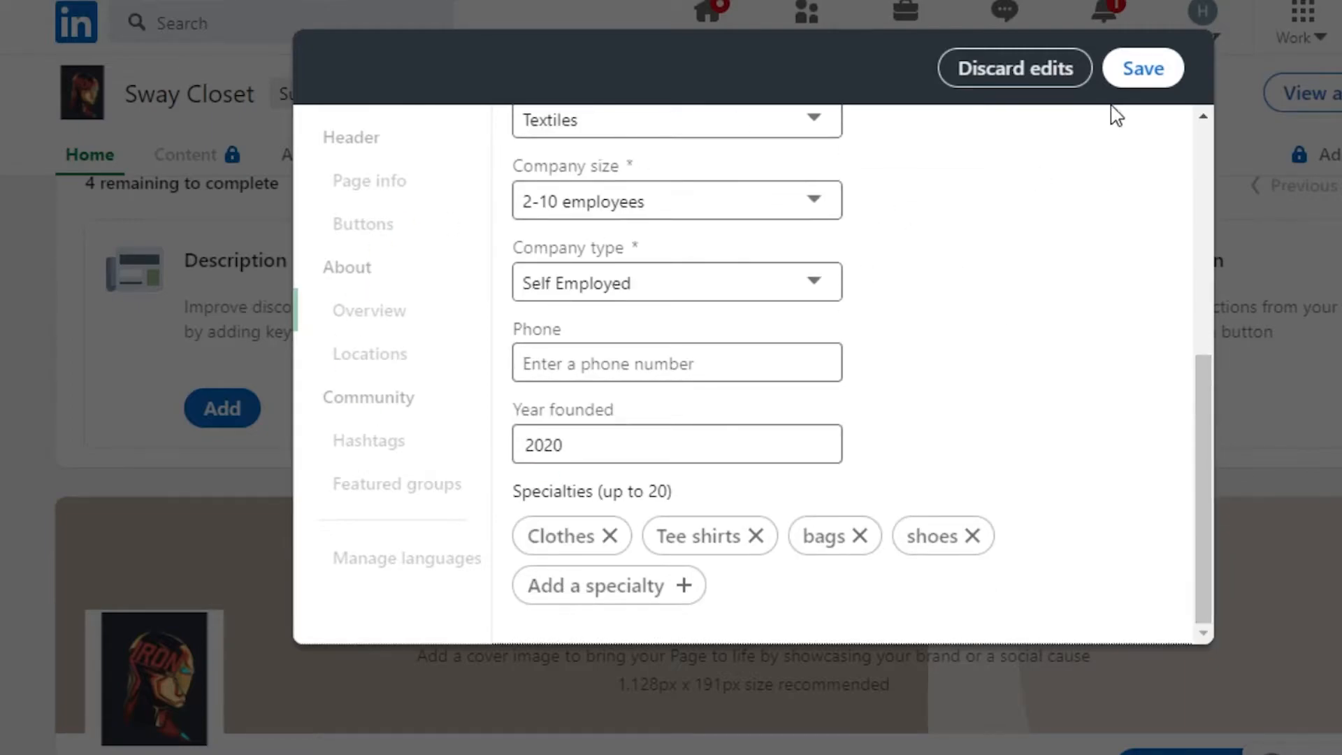
left_click(1140, 70)
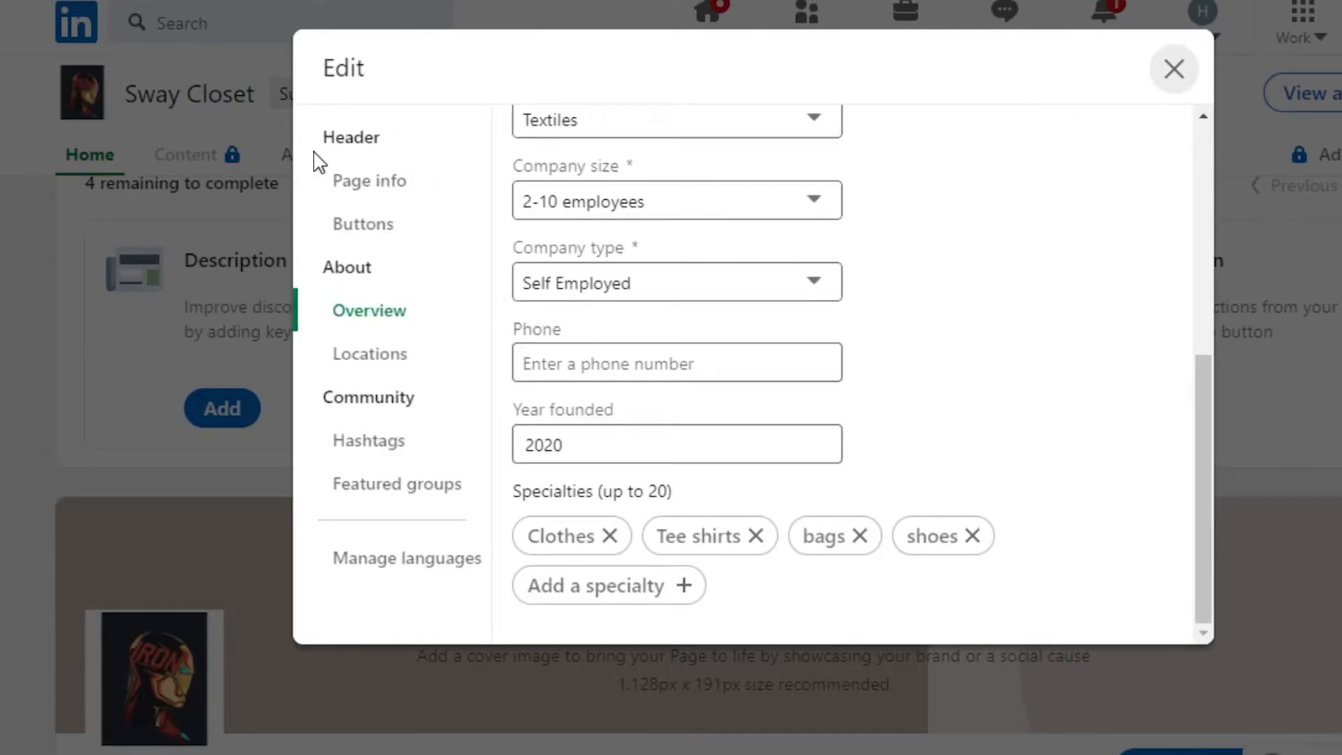
Step: Review the Page info, Buttons, Overview and Locations settings, and close the editor without sharing the edits in a post
left_click(360, 194)
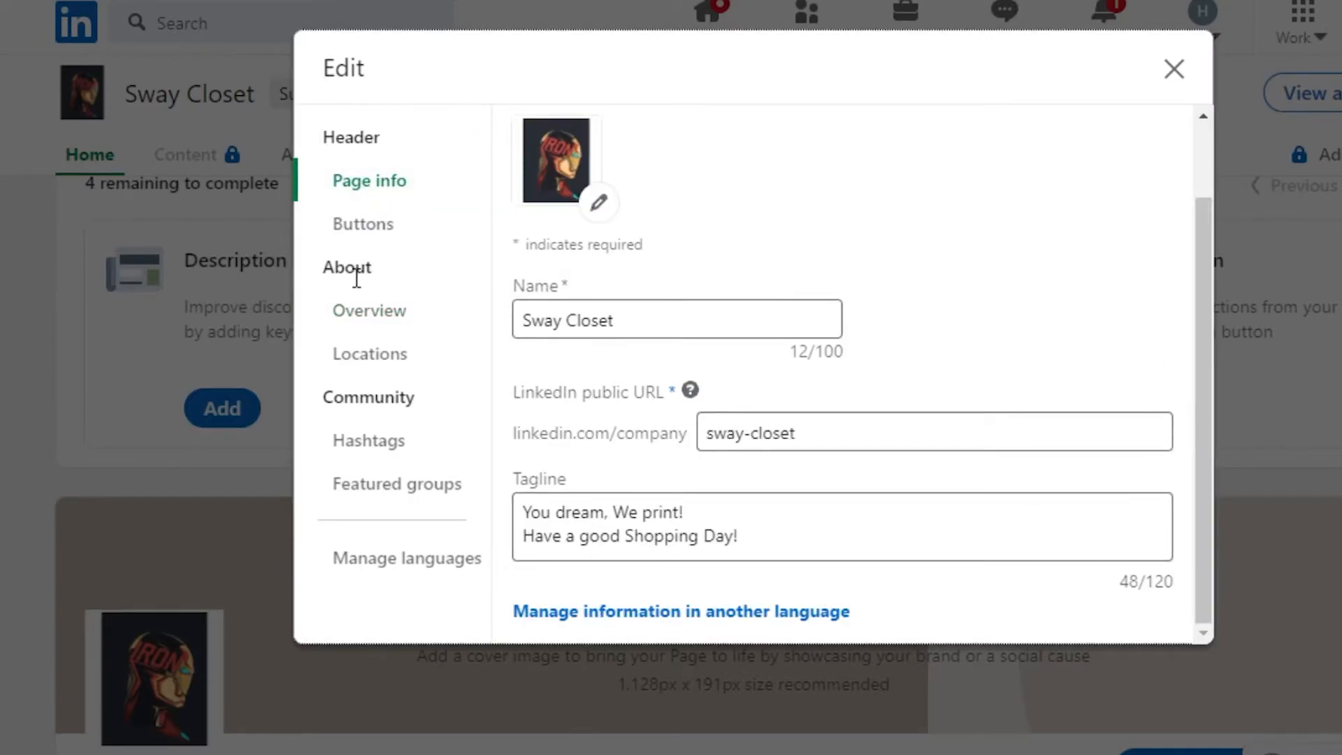
left_click(385, 226)
left_click_drag(1213, 249, 1069, 233)
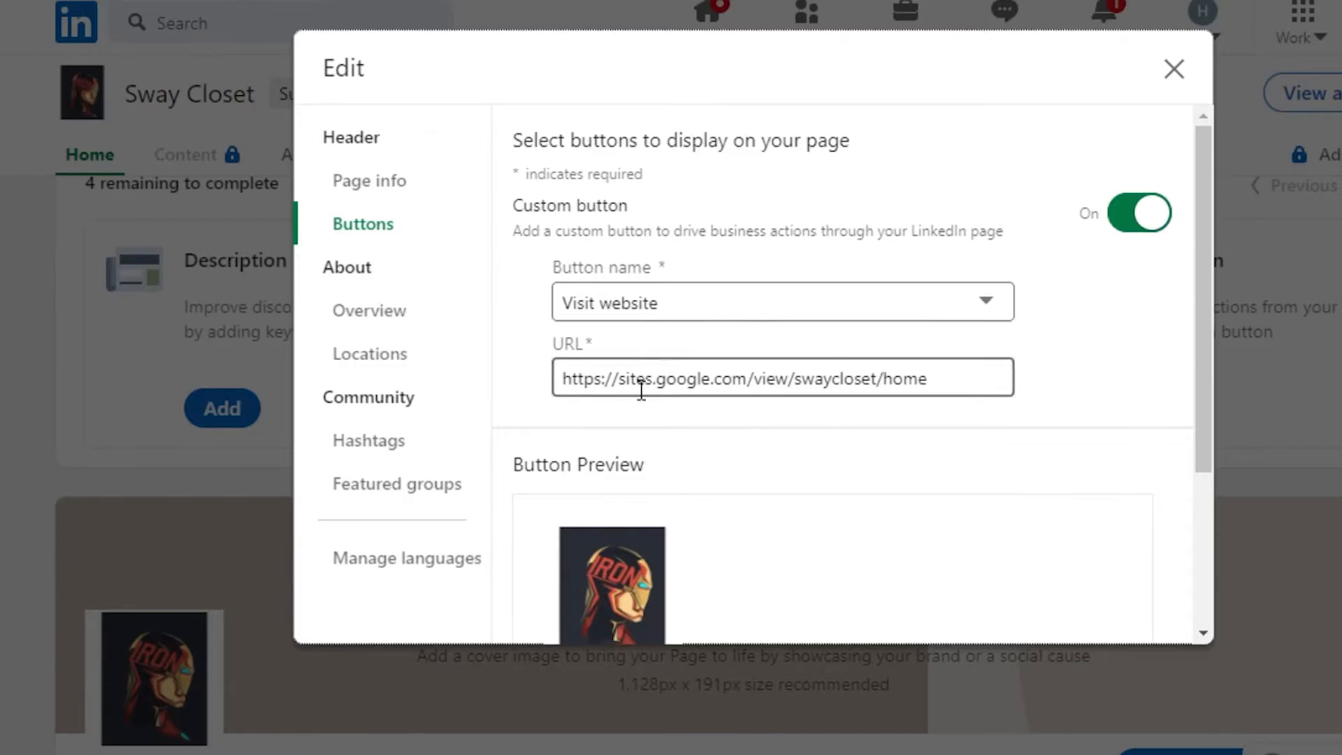
left_click(361, 322)
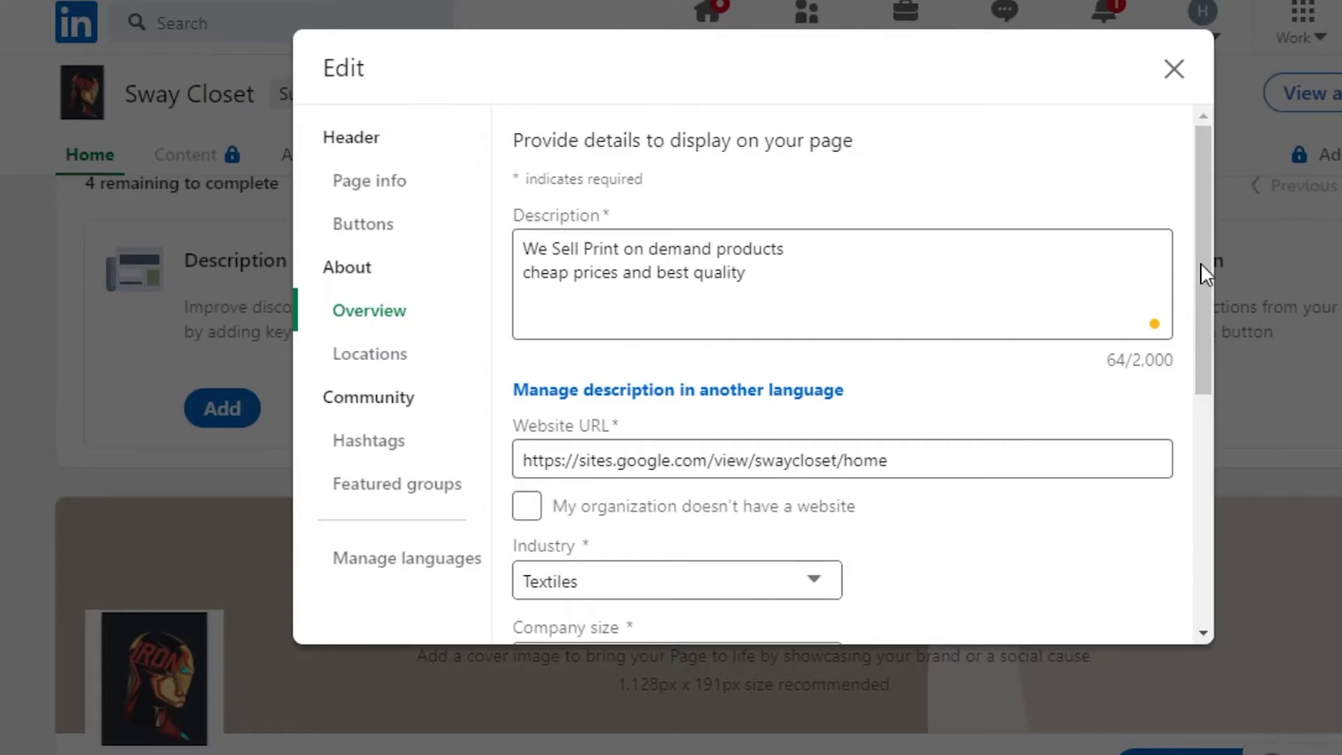
scroll(1205, 259, "down", 7)
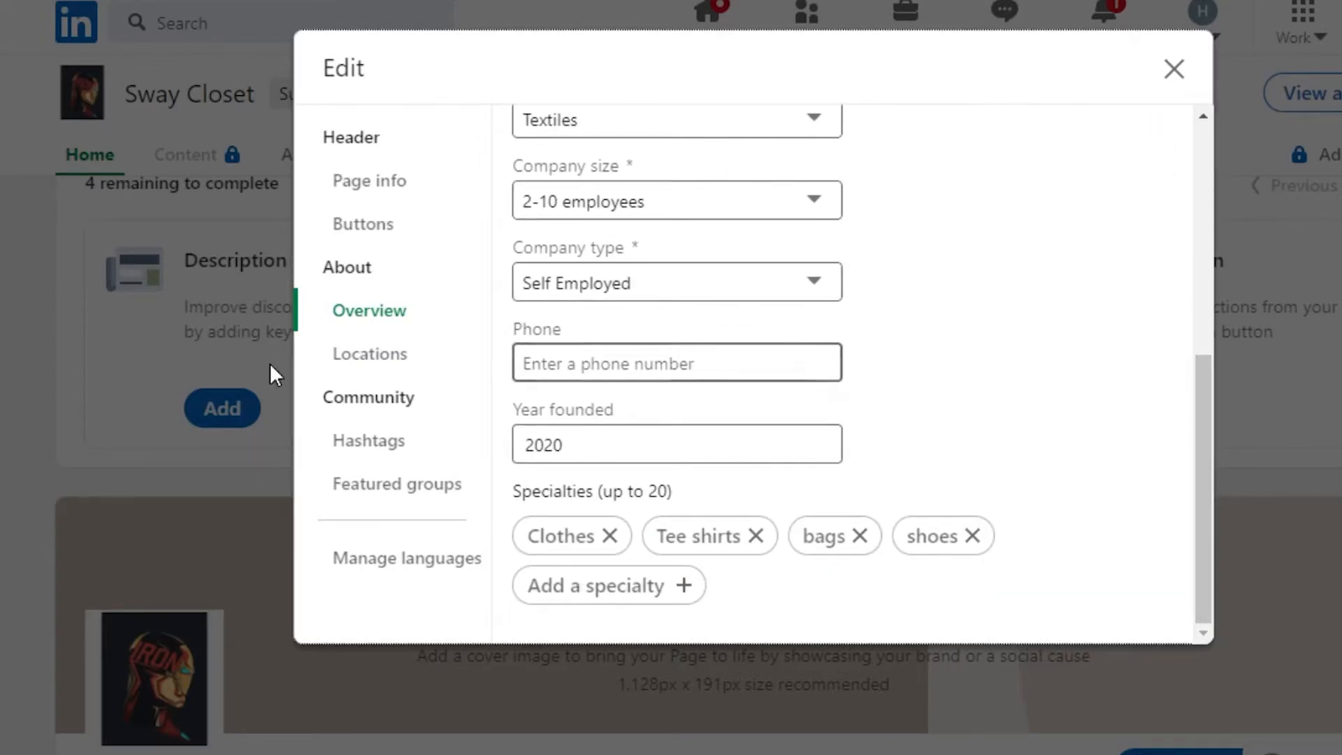
left_click(360, 363)
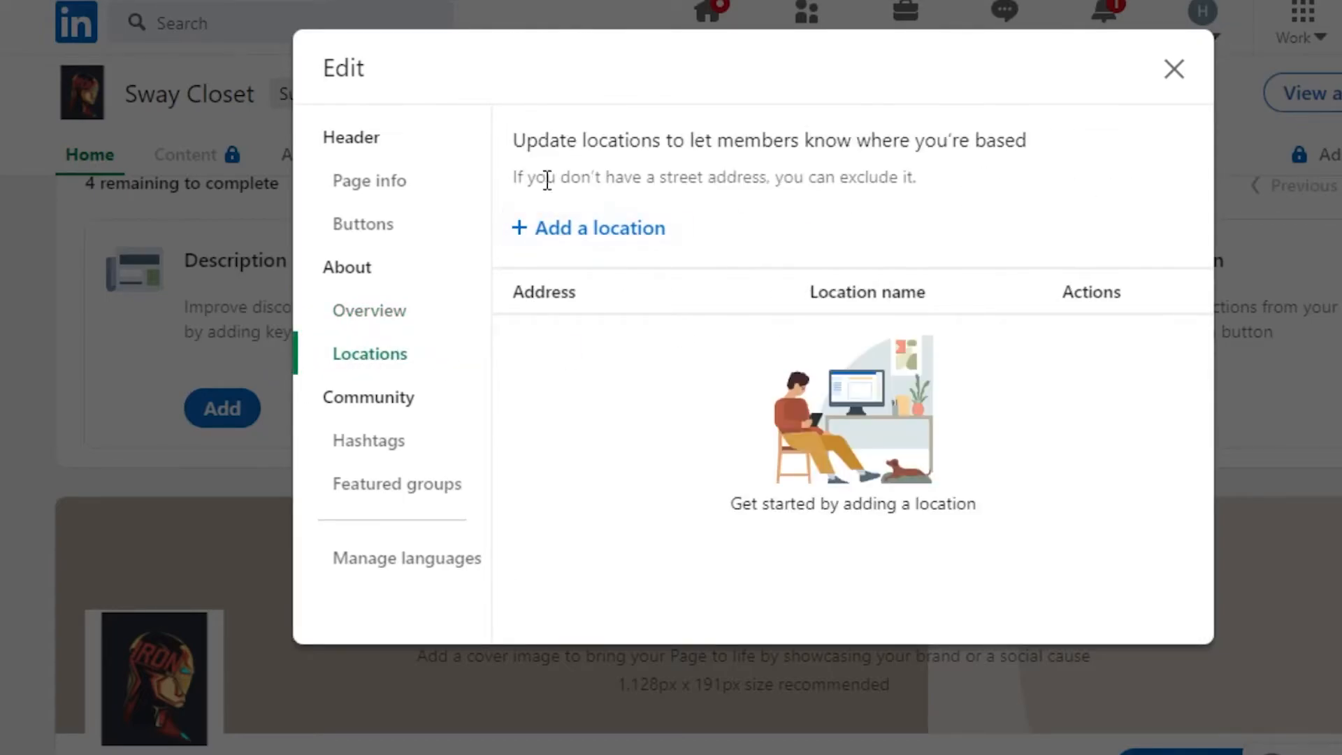
left_click(1174, 76)
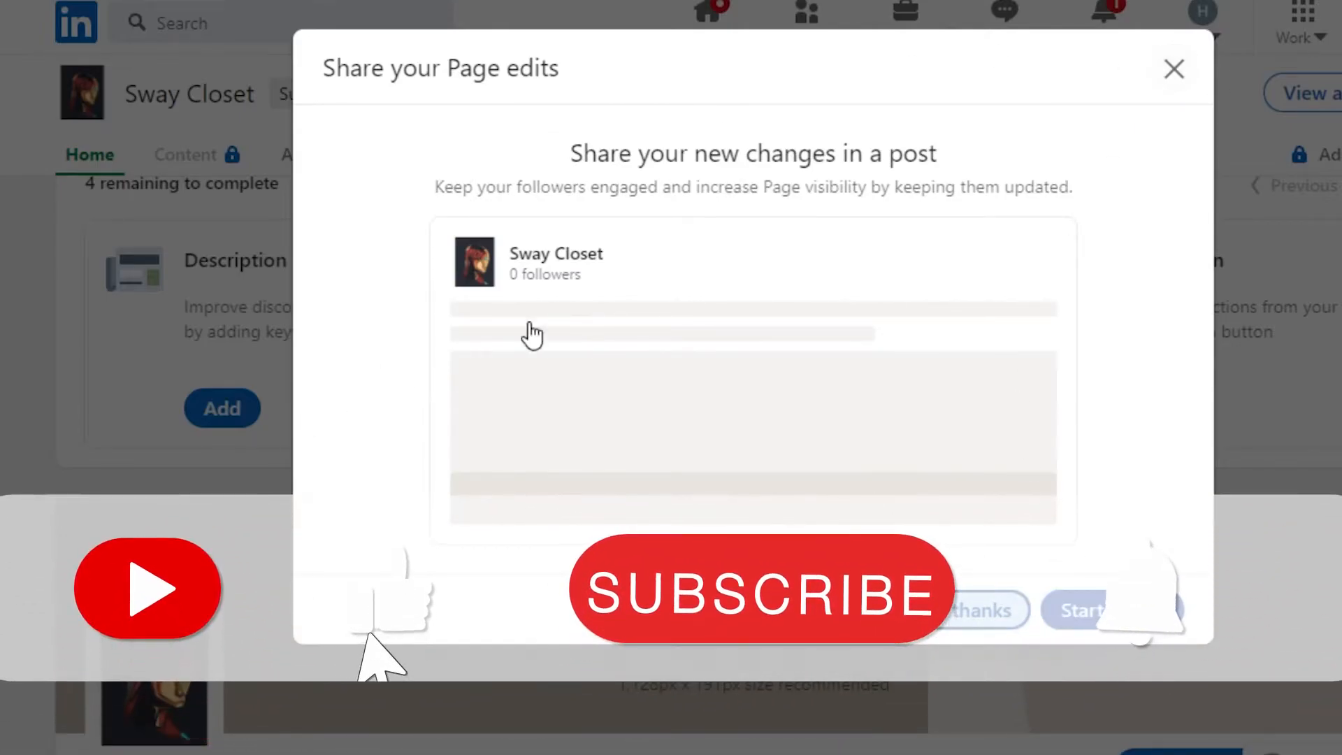
left_click(1174, 68)
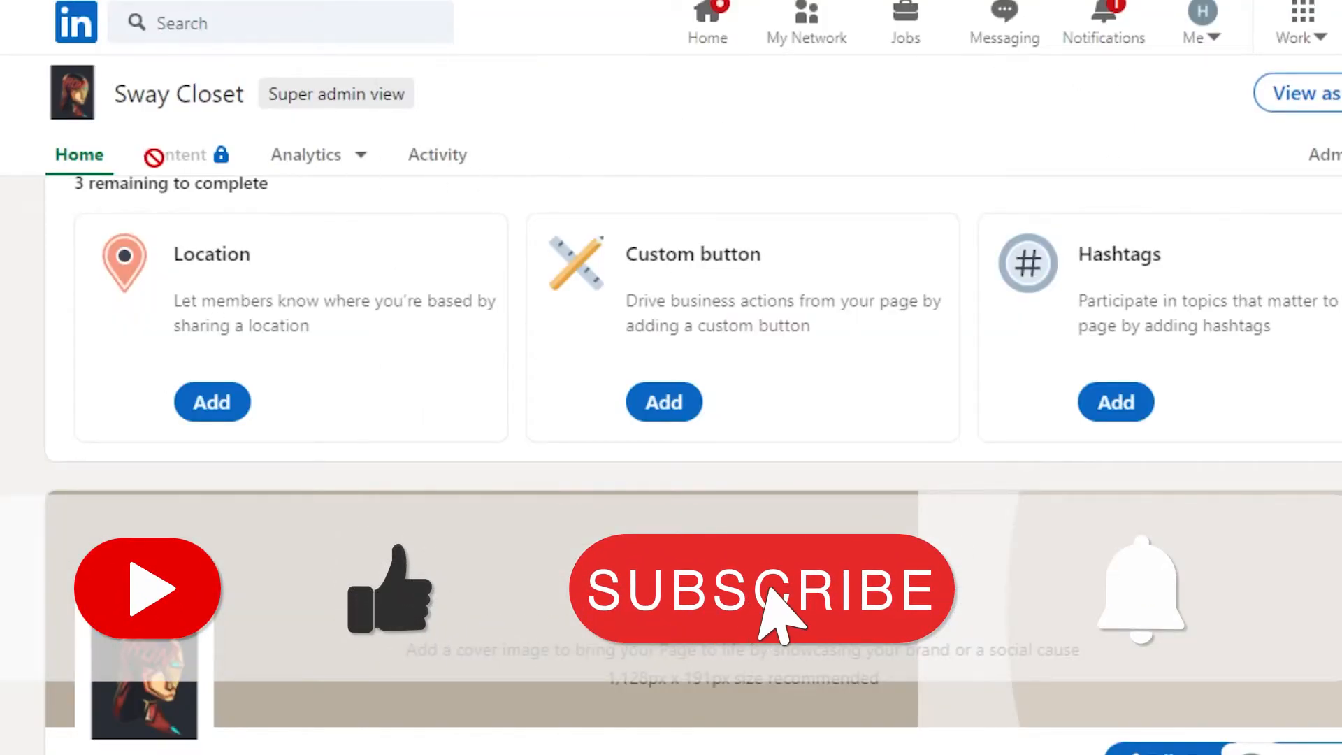
Step: Save a primary Headquarters location in Newyork, United States, with no street address and the ZIP code filled in, and decline sharing the edits
scroll(893, 329, "up", 2)
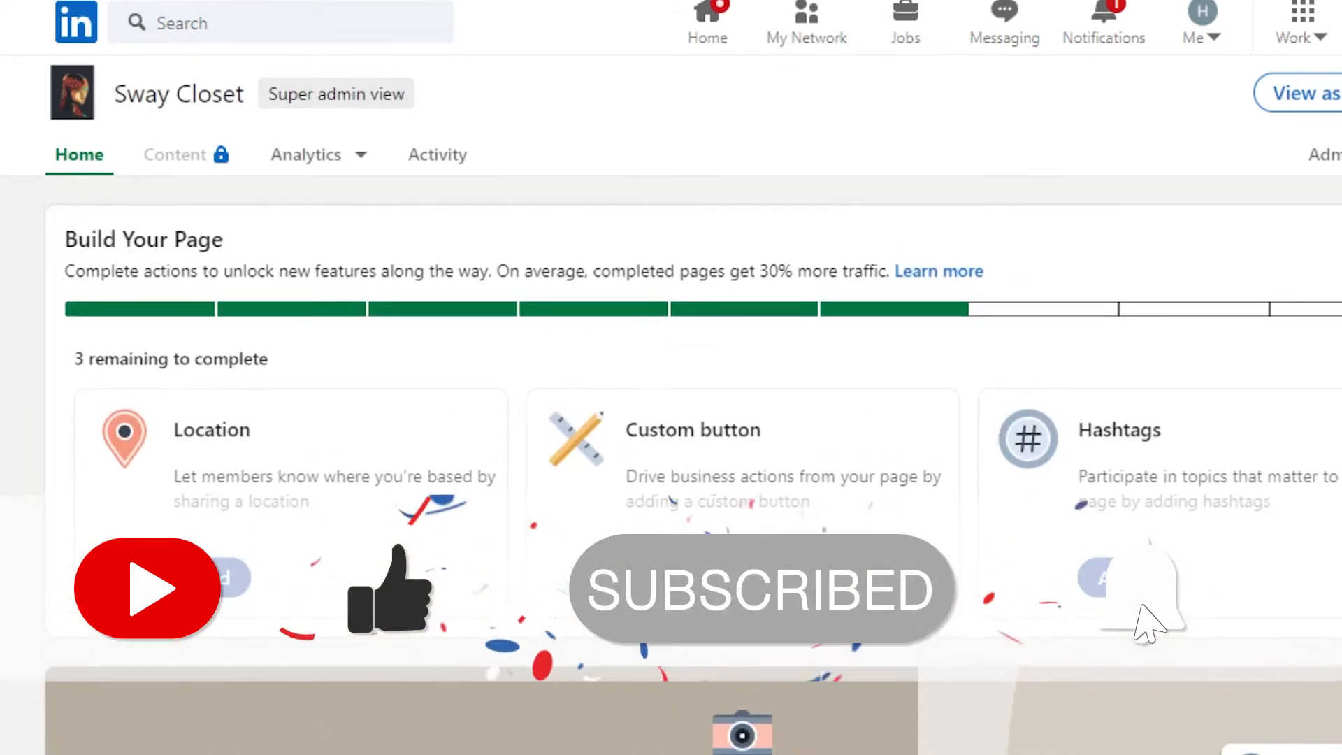
left_click(216, 589)
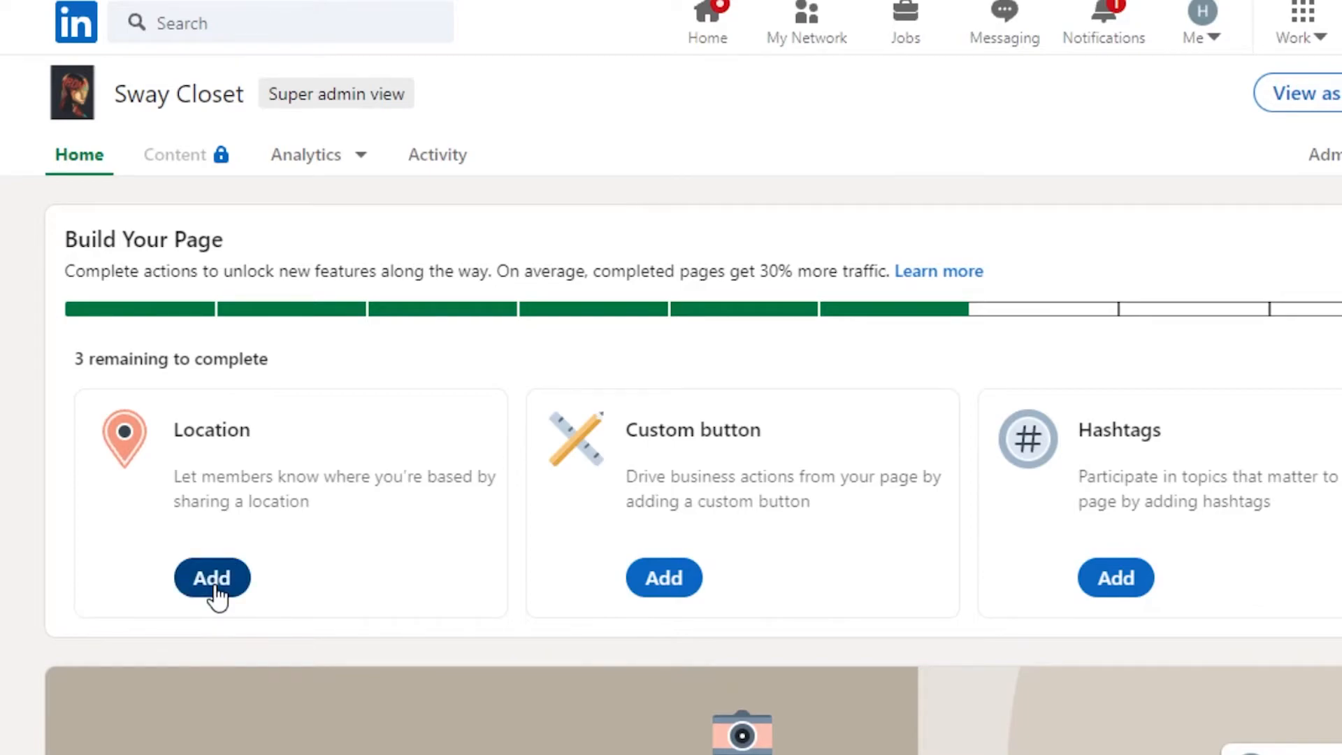
left_click(216, 589)
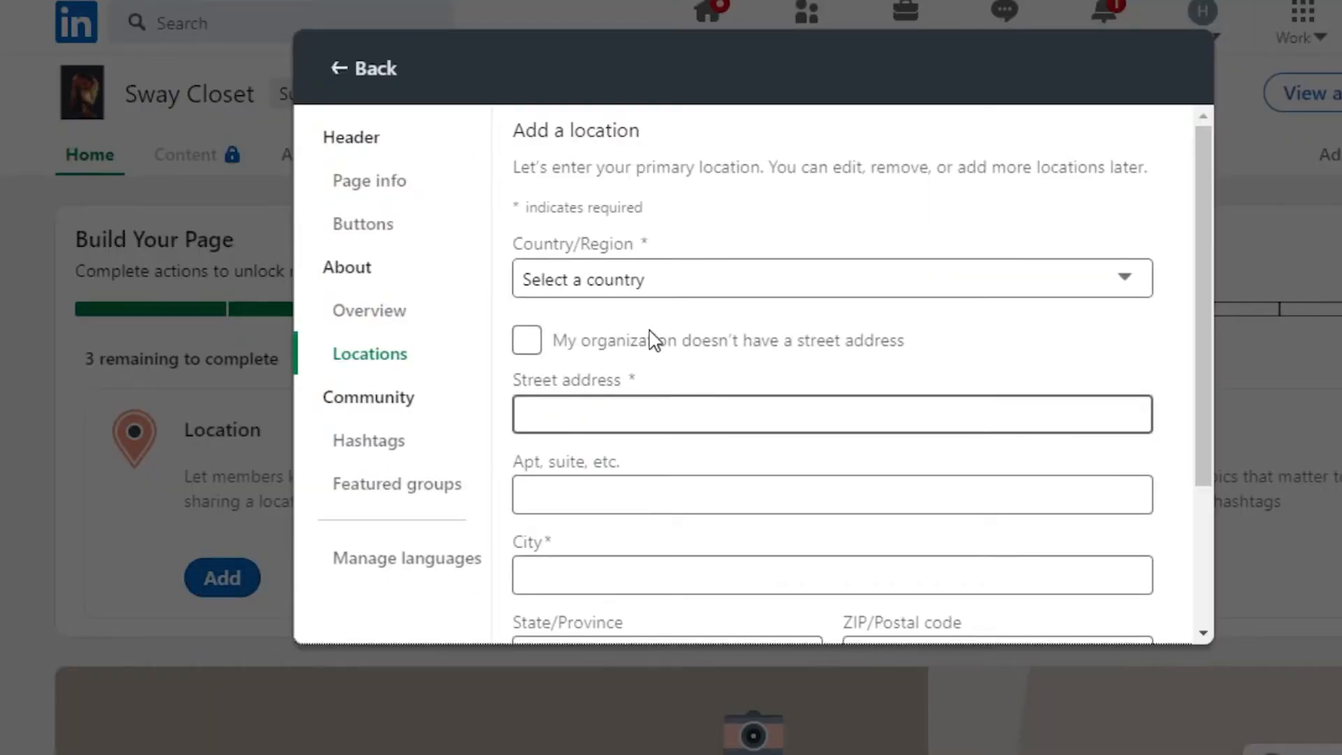
left_click(1119, 285)
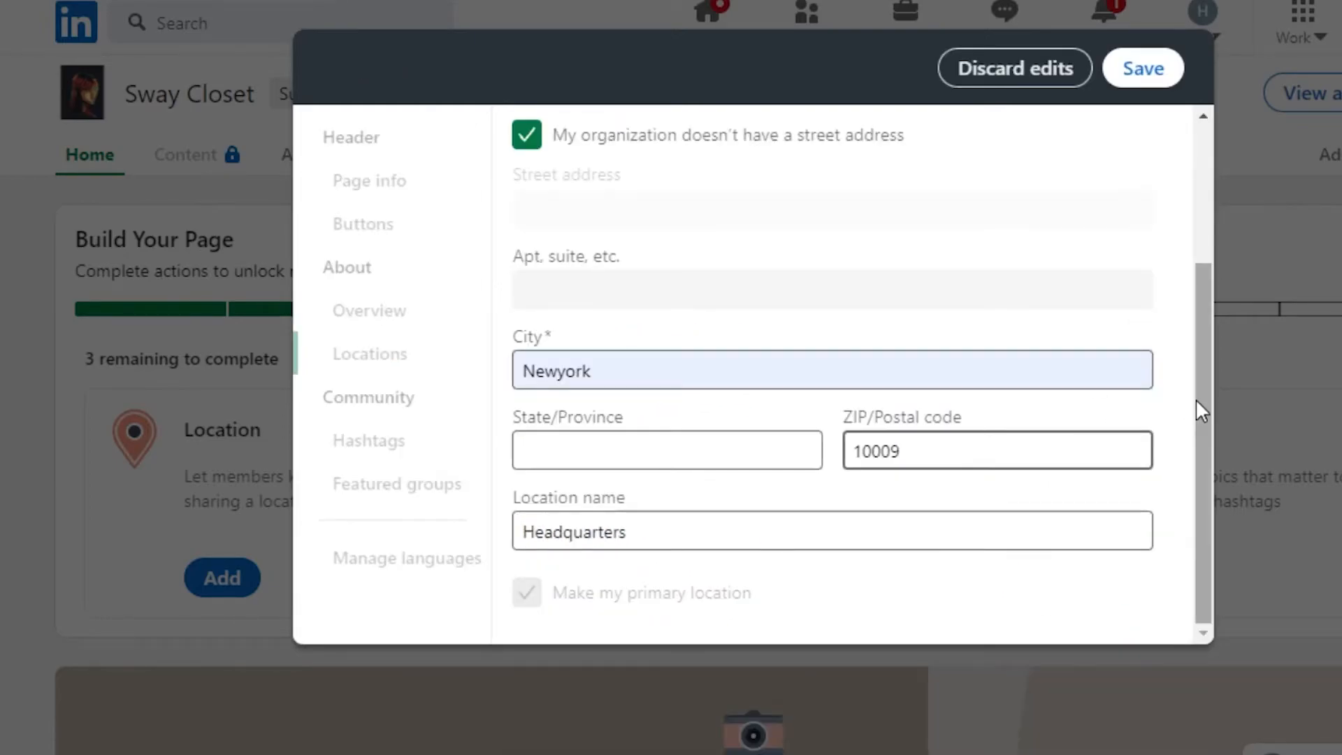
left_click(1174, 163)
left_click(1142, 70)
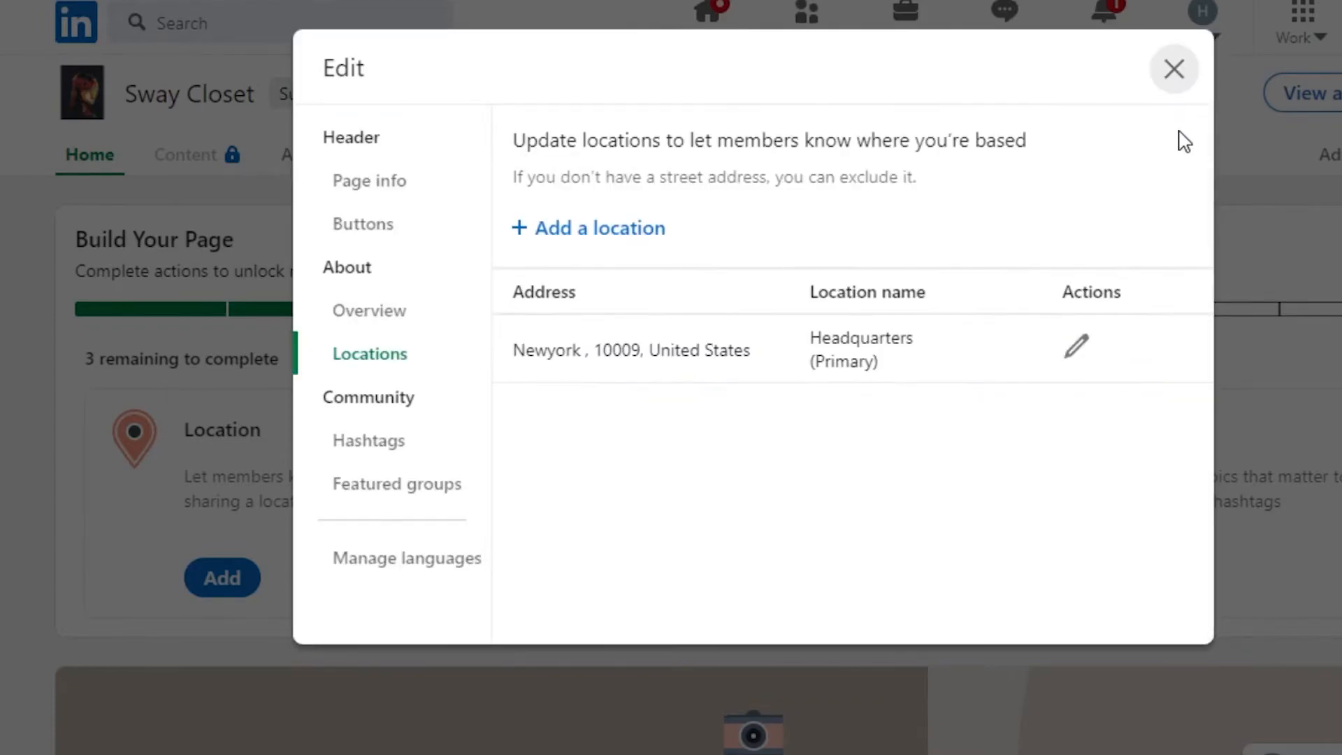
left_click(1167, 73)
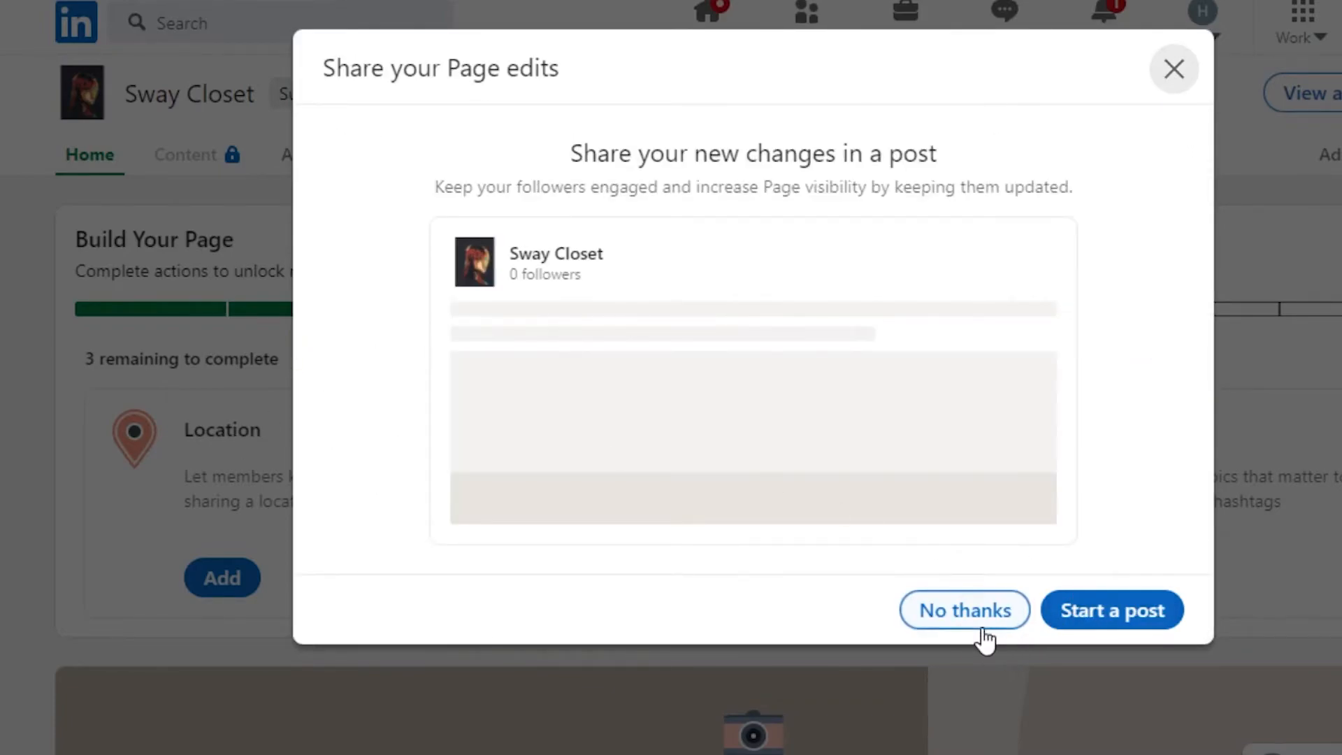
left_click(956, 615)
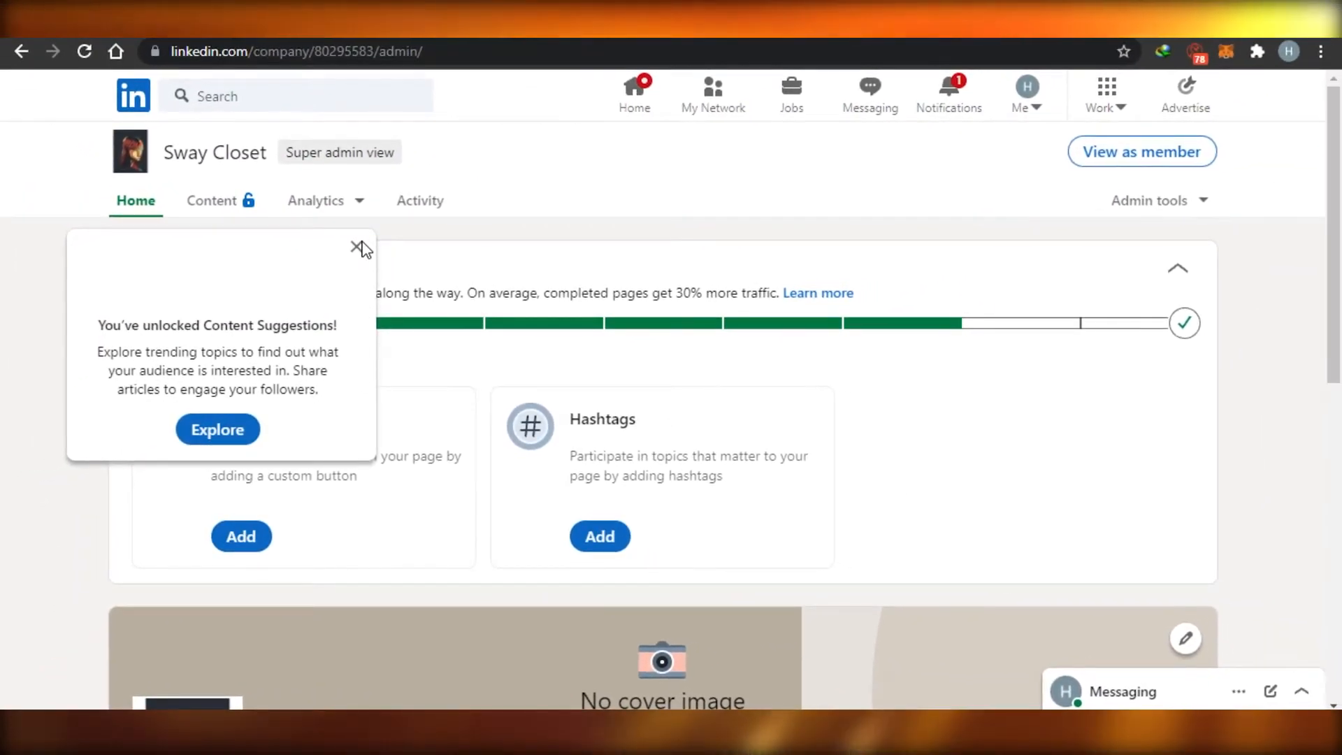
Step: Dismiss the Content Suggestions notice and compare the page's button preview with the custom Visit website button on and off
left_click(358, 247)
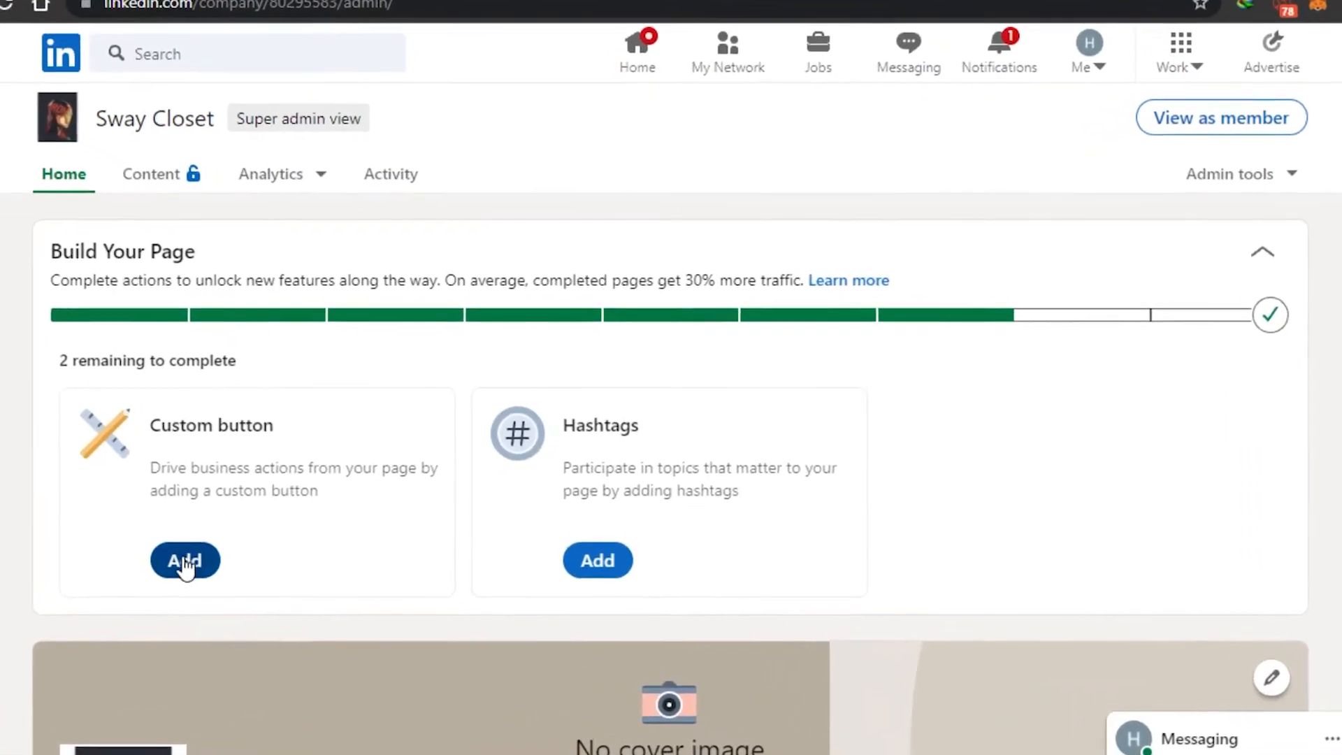
left_click(216, 552)
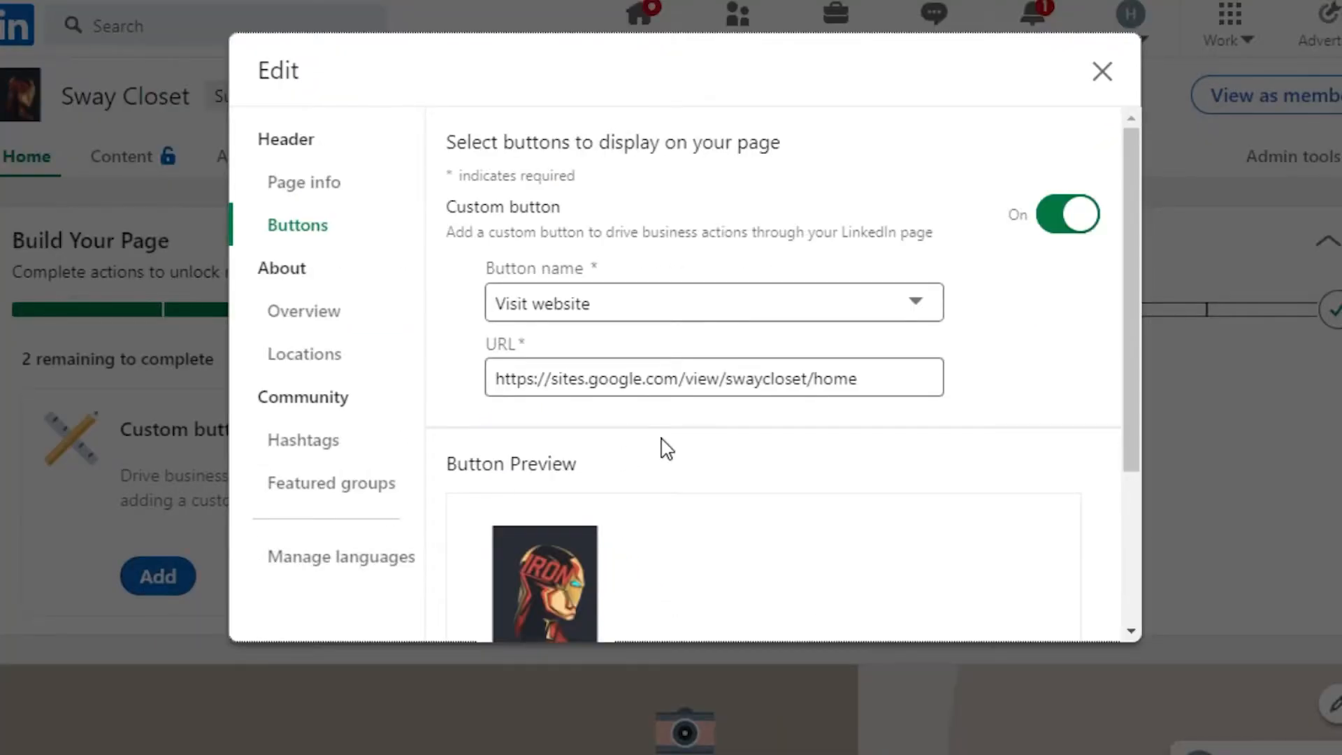
left_click_drag(1139, 297, 1139, 557)
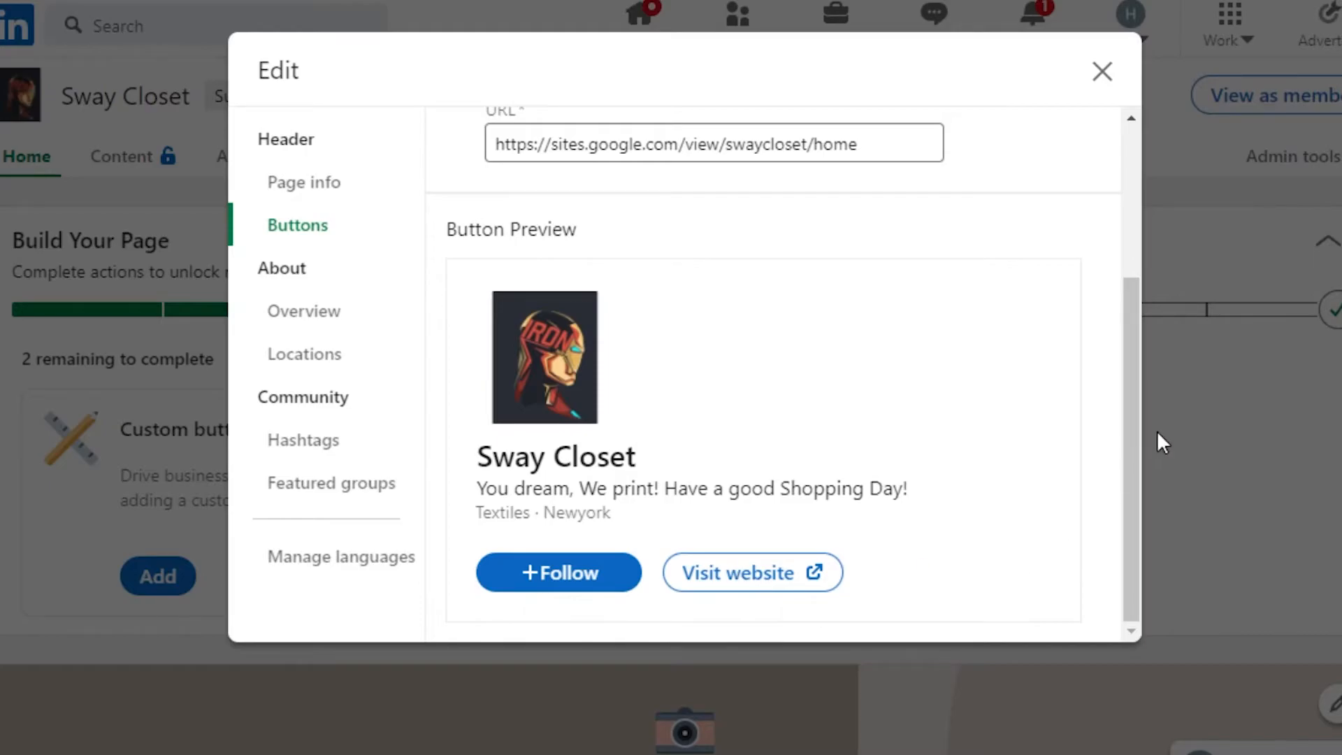
left_click_drag(1135, 359, 1133, 392)
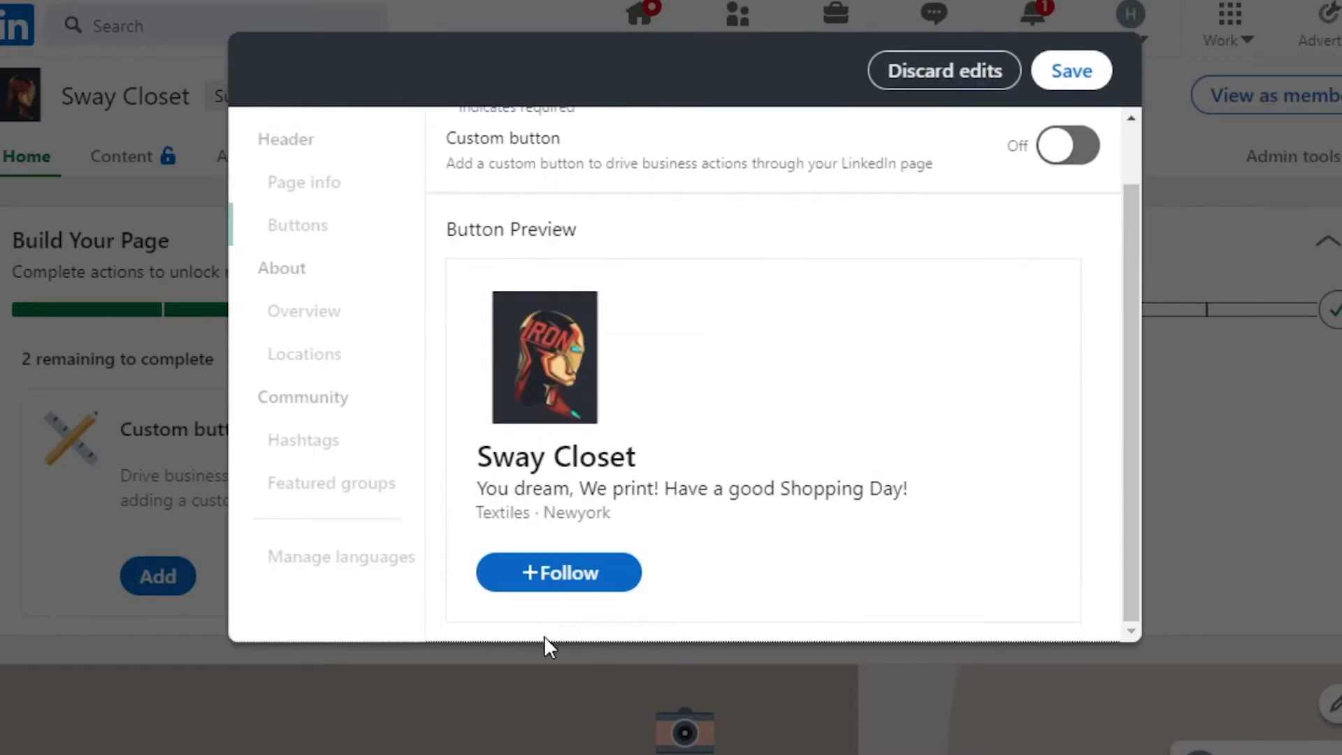
left_click_drag(1127, 220, 1123, 155)
left_click(1086, 216)
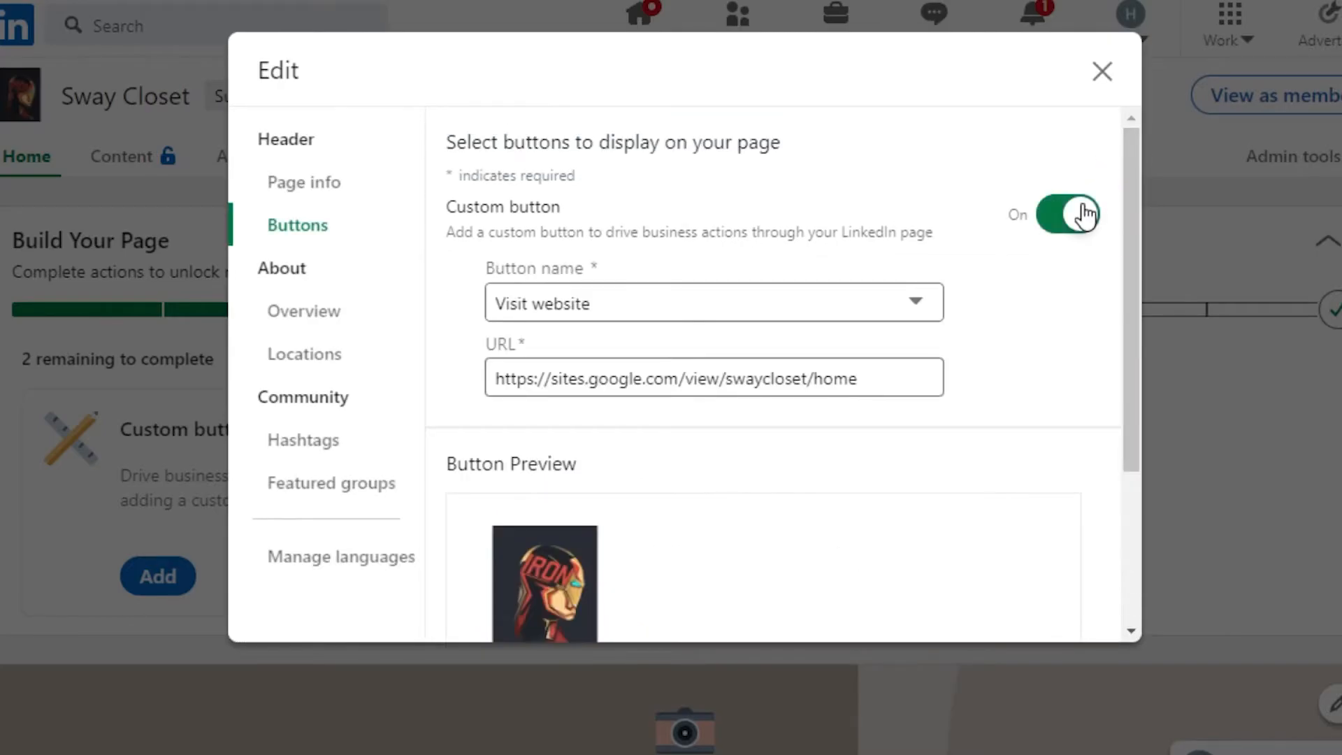
Step: Turn off the page's custom button, save the edits, and close the editor without sharing them in a post
left_click(1073, 225)
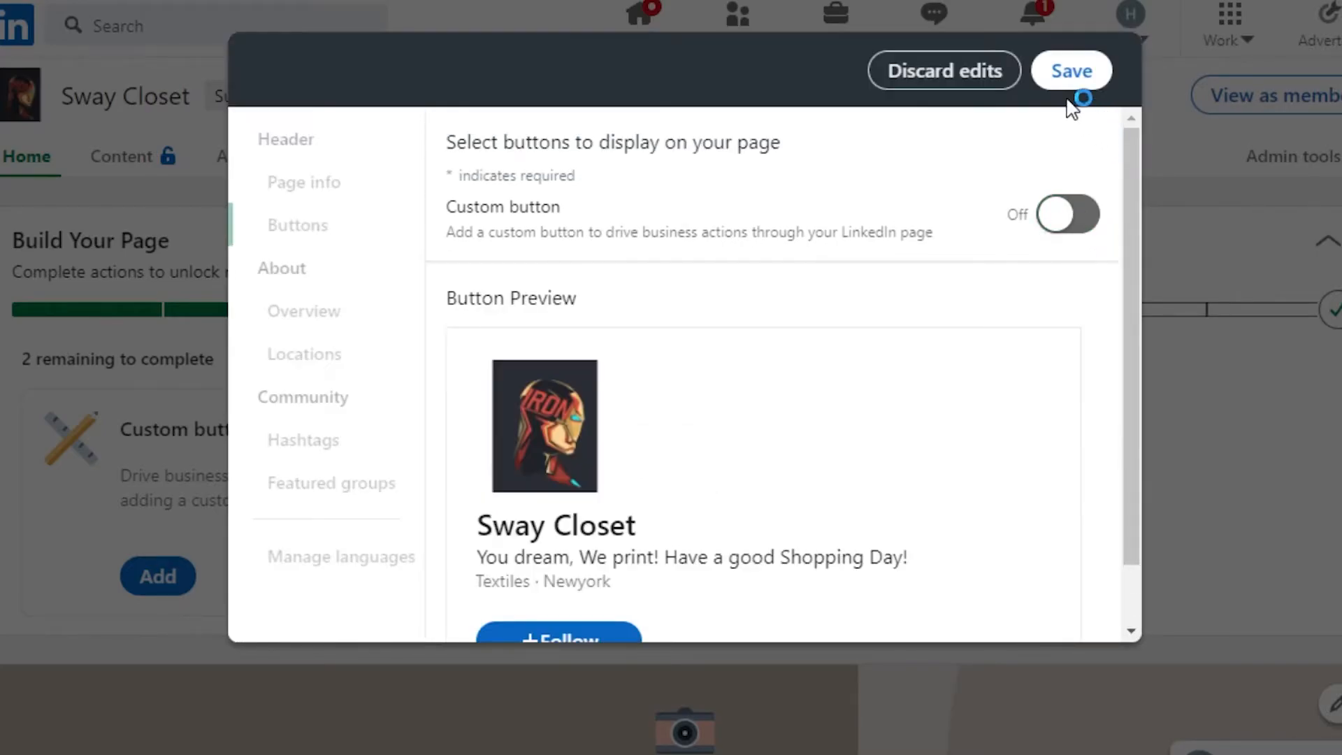
left_click(1065, 77)
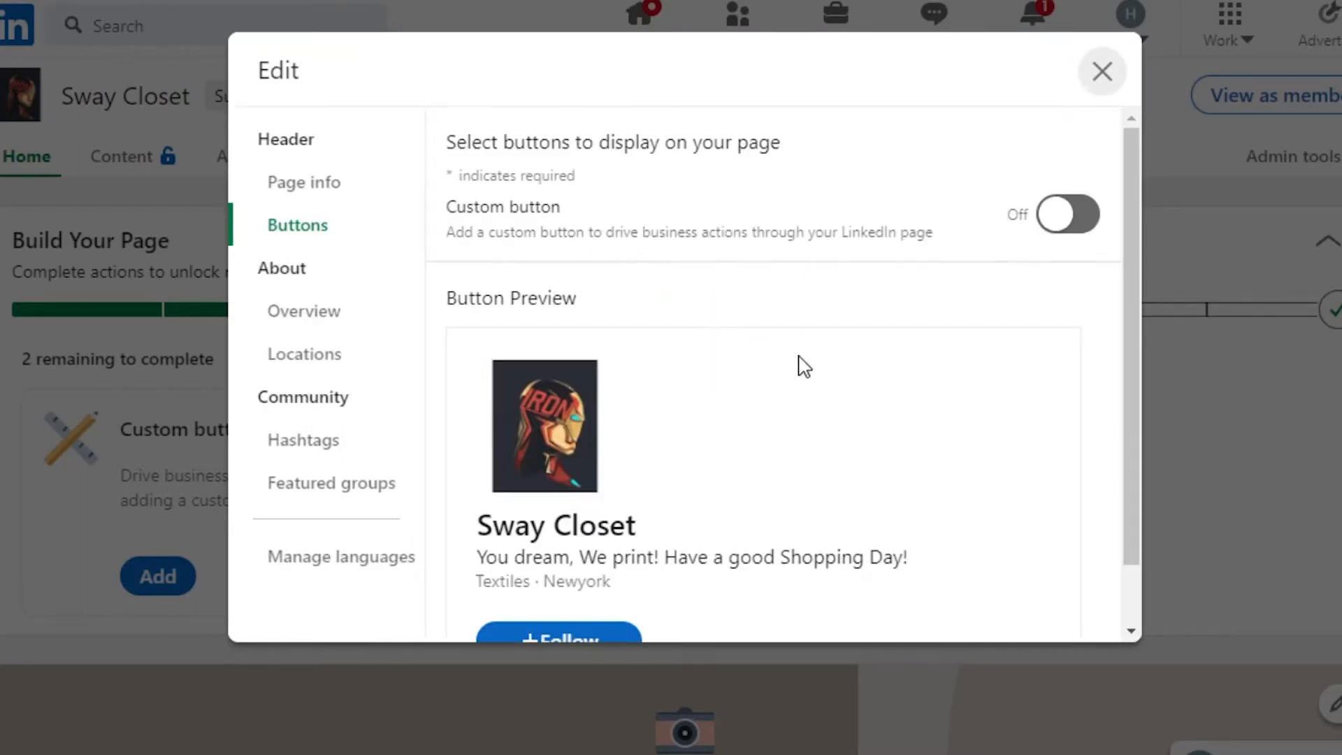
left_click(1100, 71)
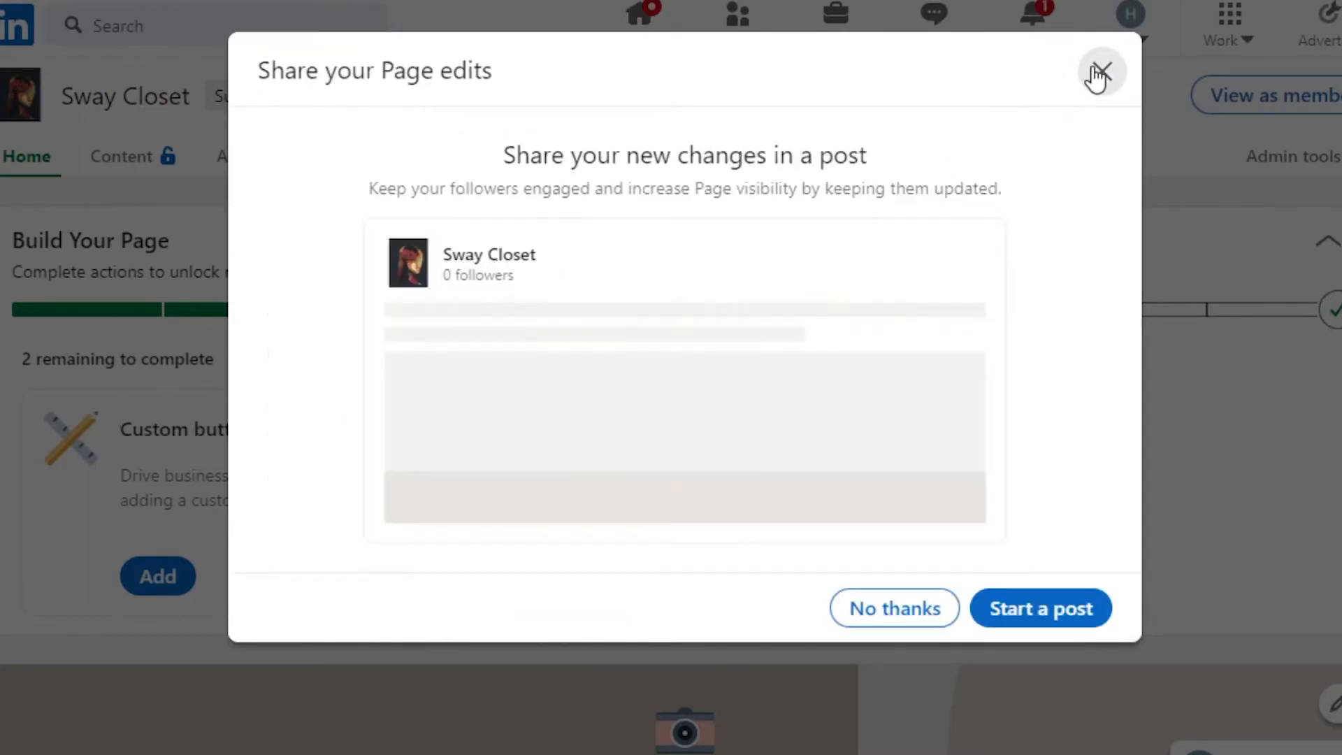
left_click(1103, 73)
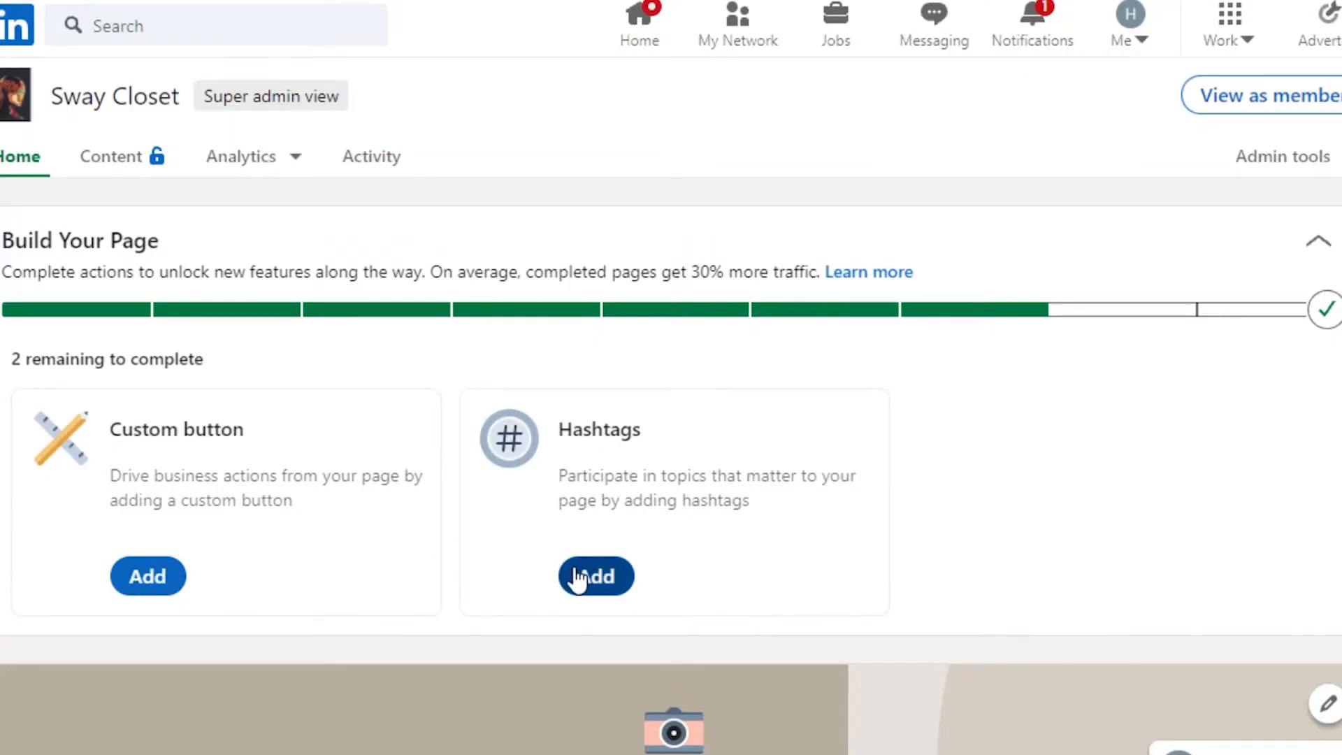
Step: Add the hashtags #swaycloset, #clothes and #teeshirts to the page, save them, and decline sharing the edits
left_click(599, 584)
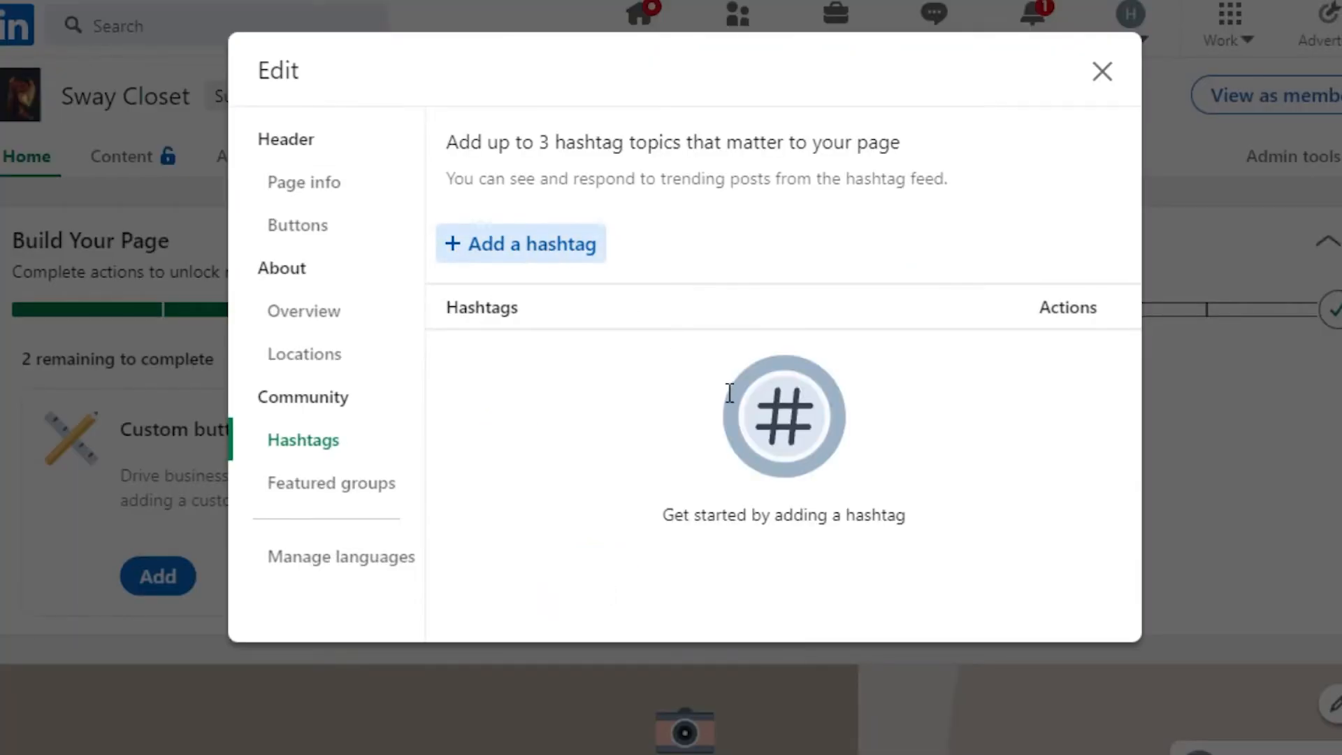
left_click(575, 246)
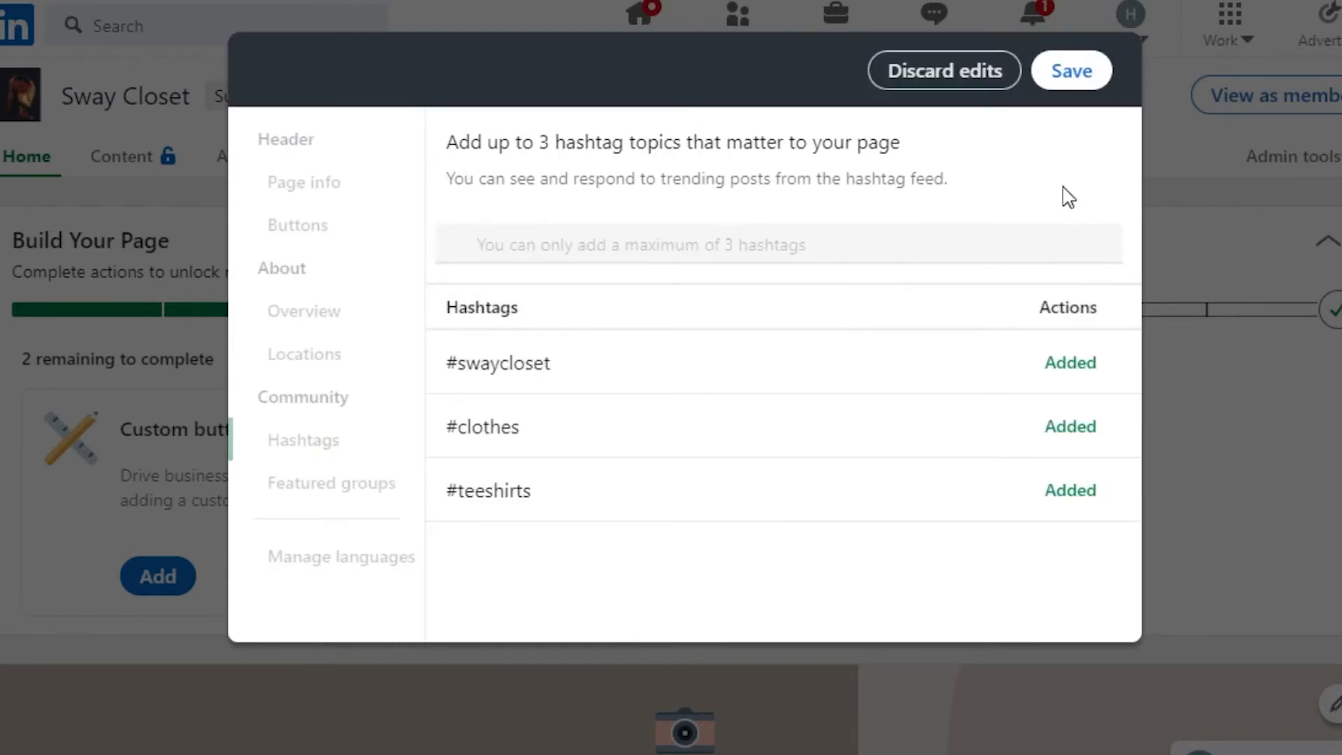
left_click(1067, 72)
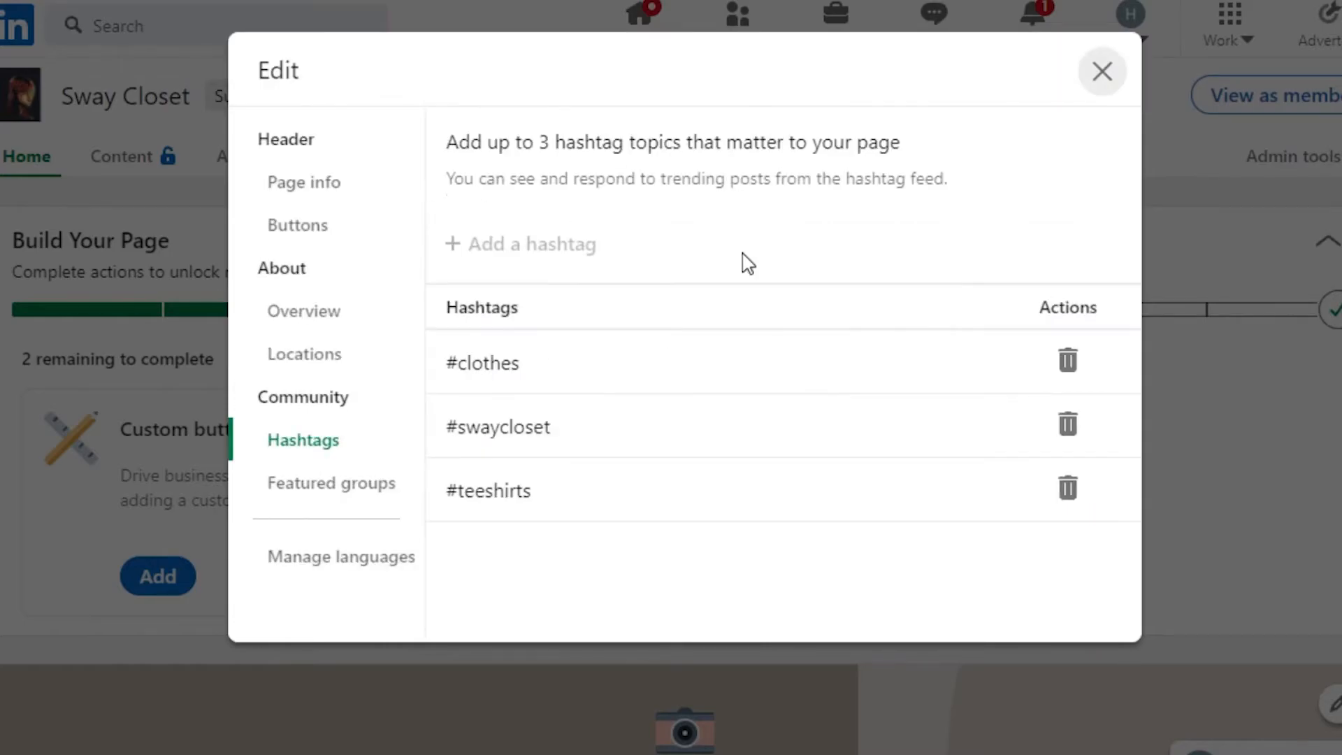
left_click(1103, 72)
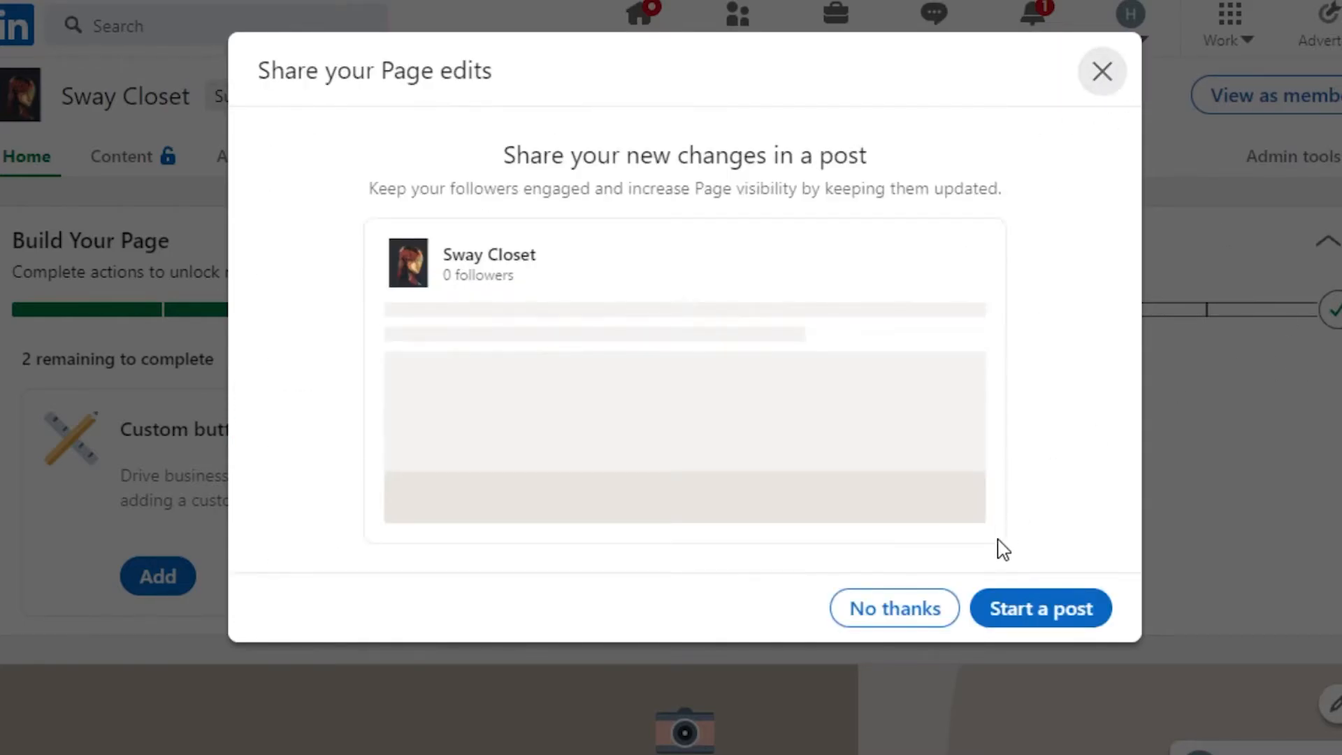
left_click(895, 608)
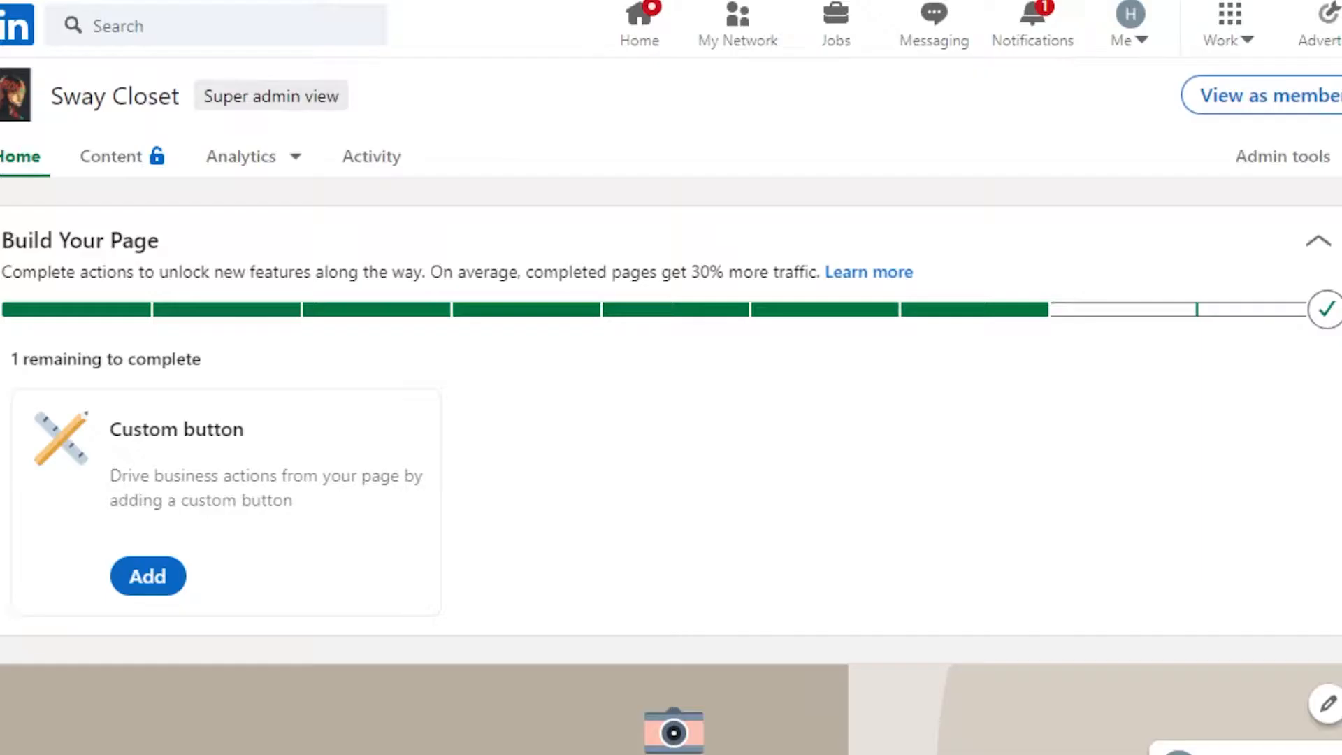
Step: Upload the photo of a hand on a laptop as the page's cover image, adjust its vertical position, and save it
mouse_move(1336, 199)
left_mouse_down()
mouse_move(1339, 570)
mouse_move(1340, 309)
mouse_move(1339, 350)
left_mouse_up()
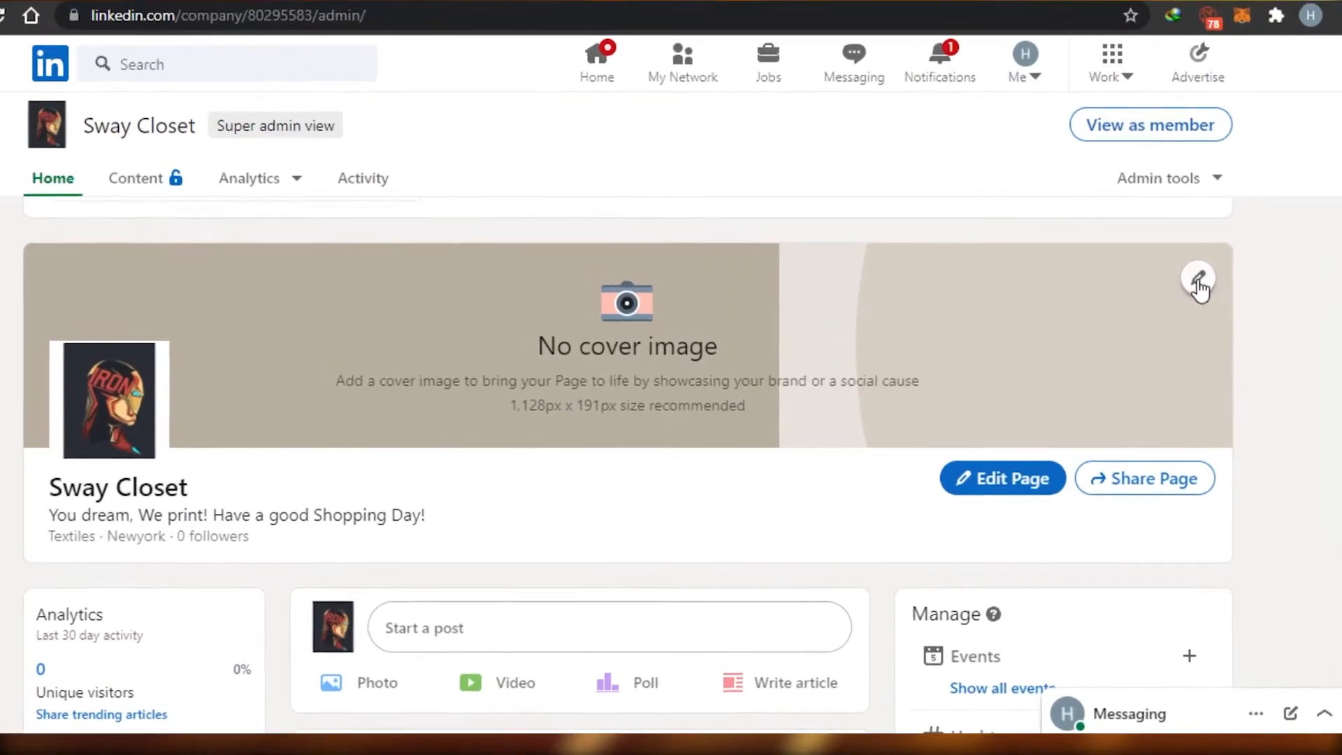
left_click(1186, 292)
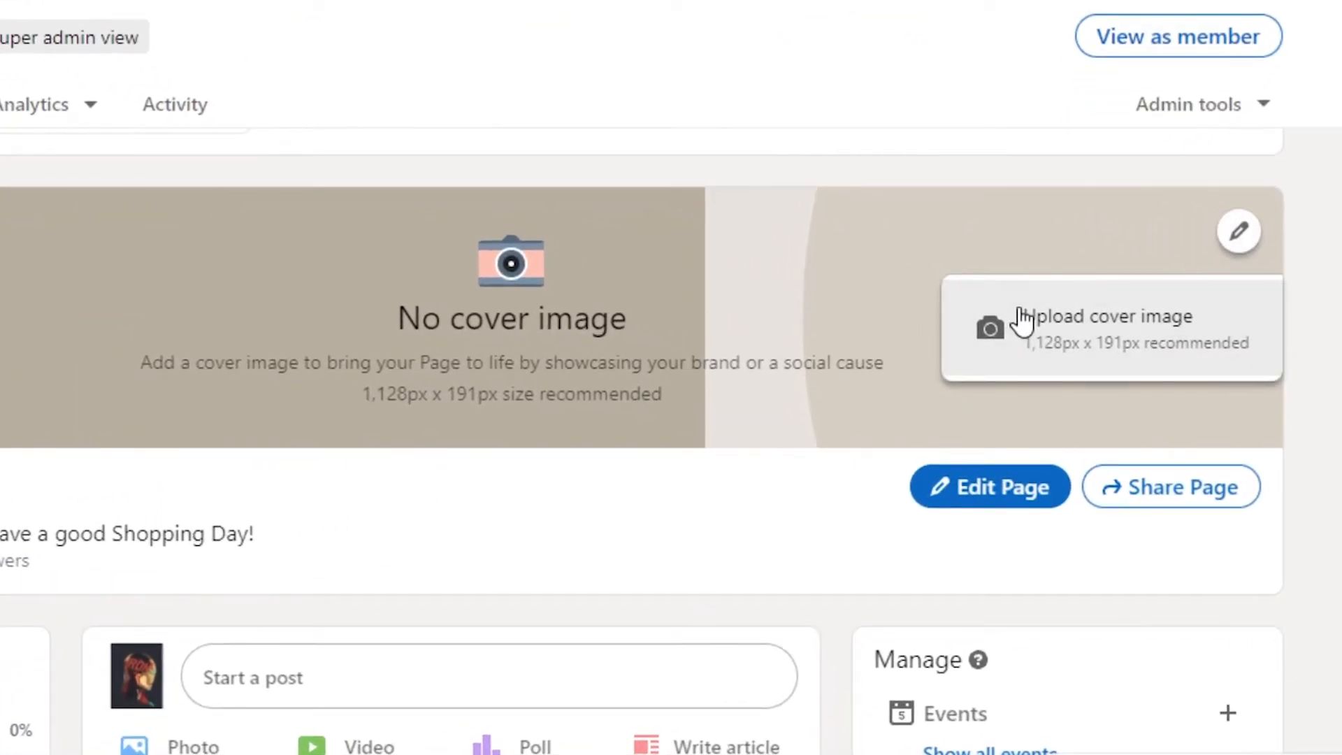
left_click(1022, 315)
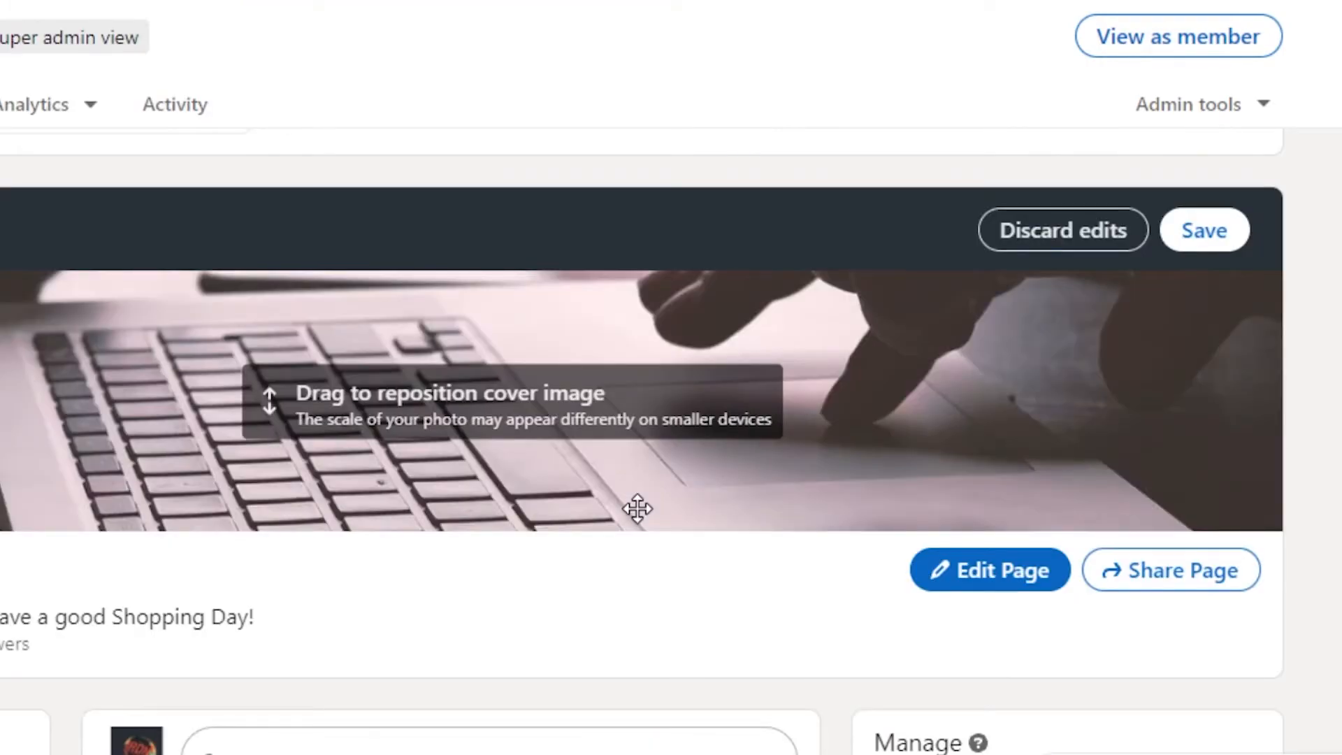
left_click_drag(874, 420, 872, 599)
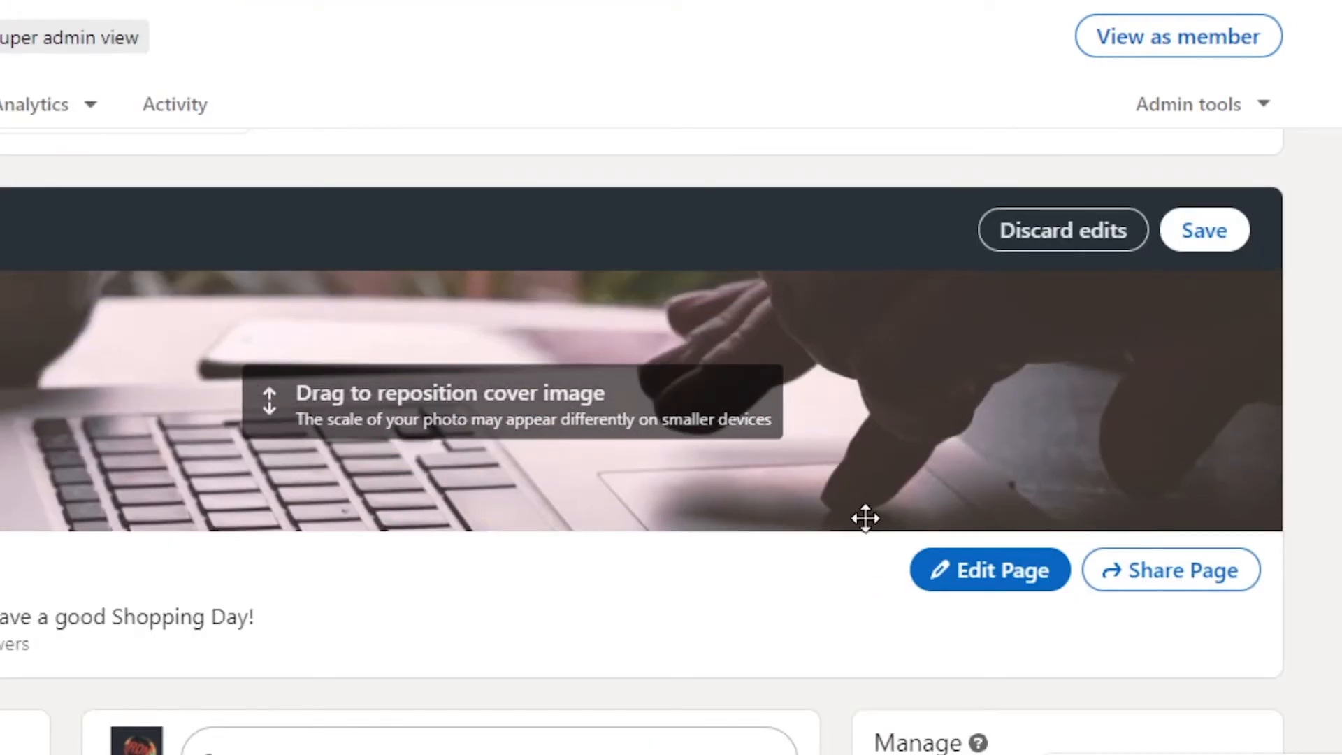
left_click_drag(900, 413, 854, 327)
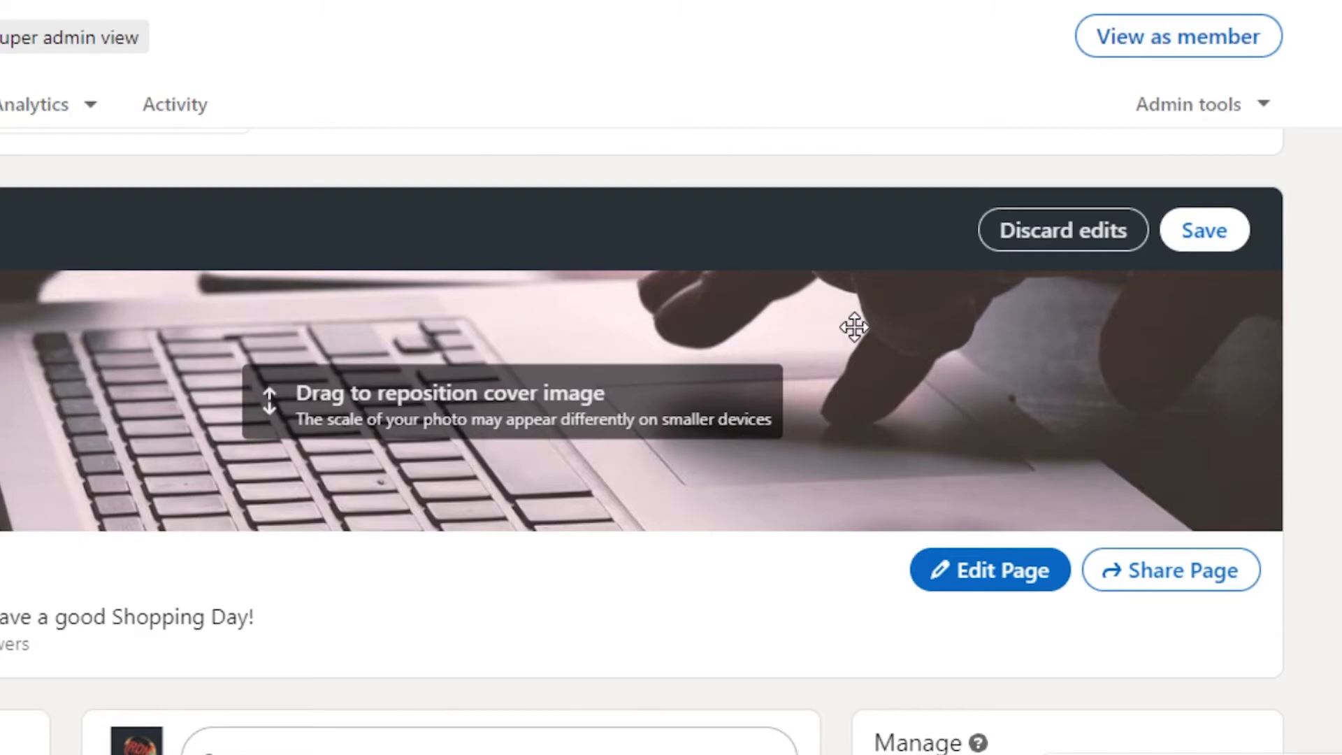
left_click(1198, 232)
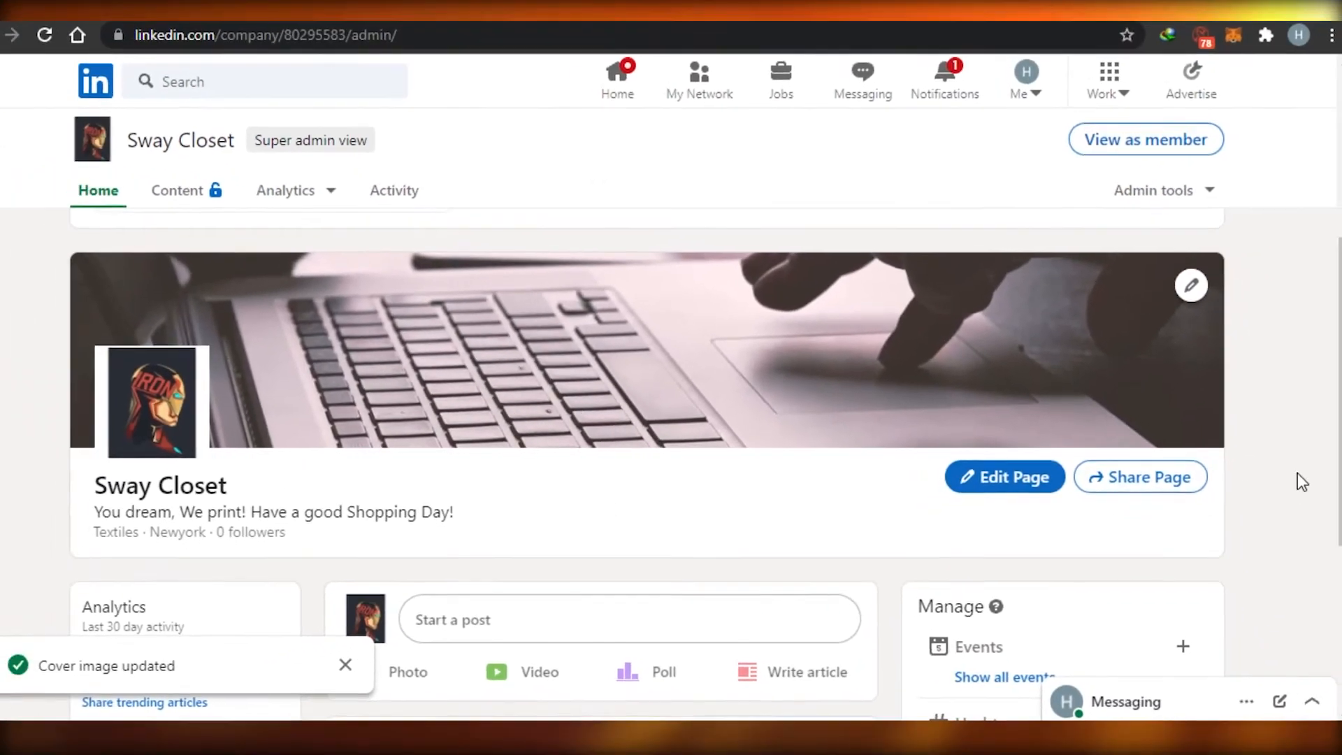
Step: Review the page's Overview details in the page editor, close it without edits, and dismiss the cover image notification
scroll(1338, 395, "down", 4)
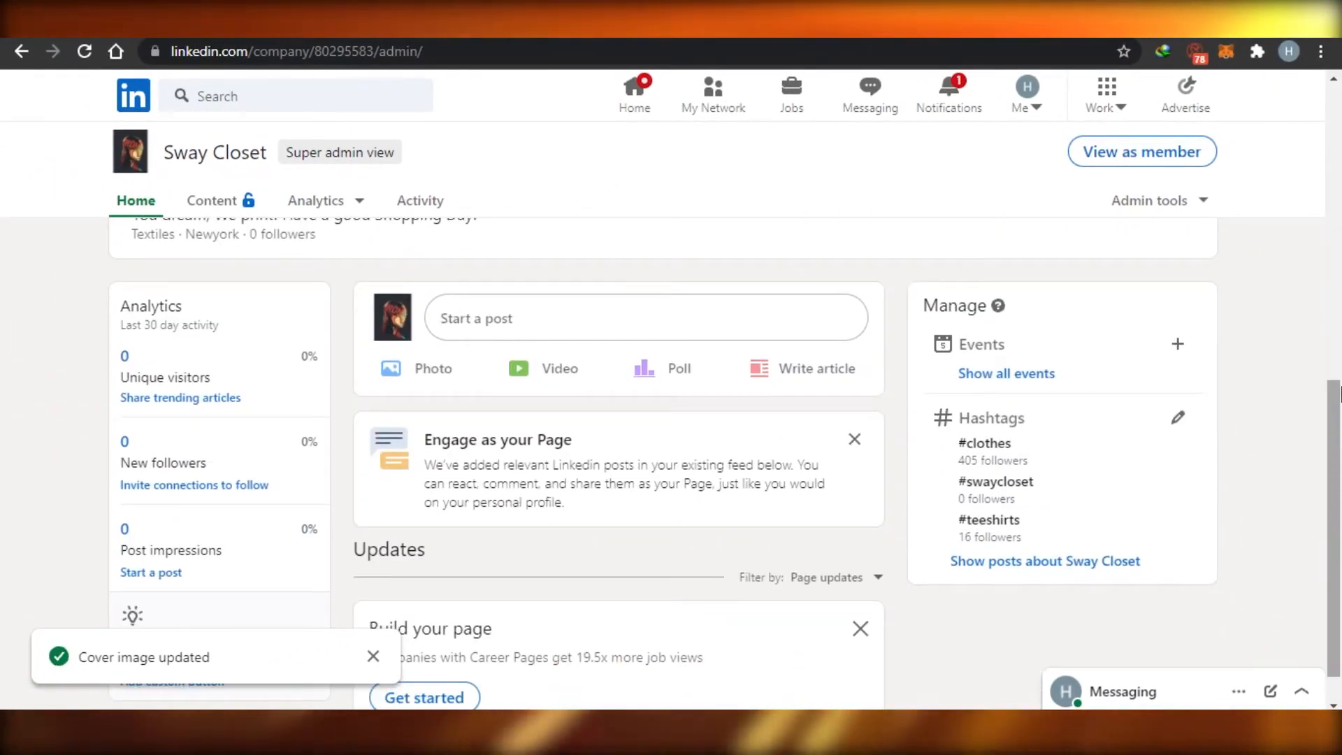
scroll(1339, 395, "up", 3)
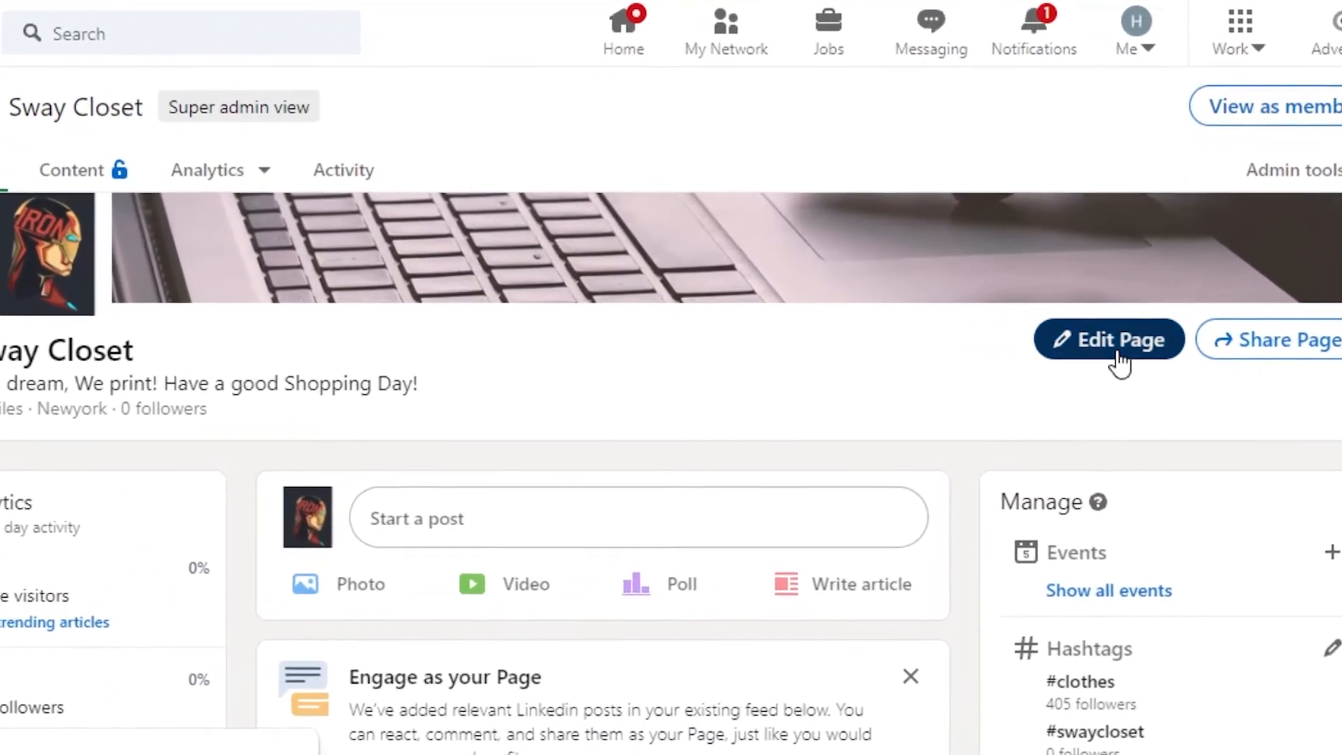
left_click(1121, 361)
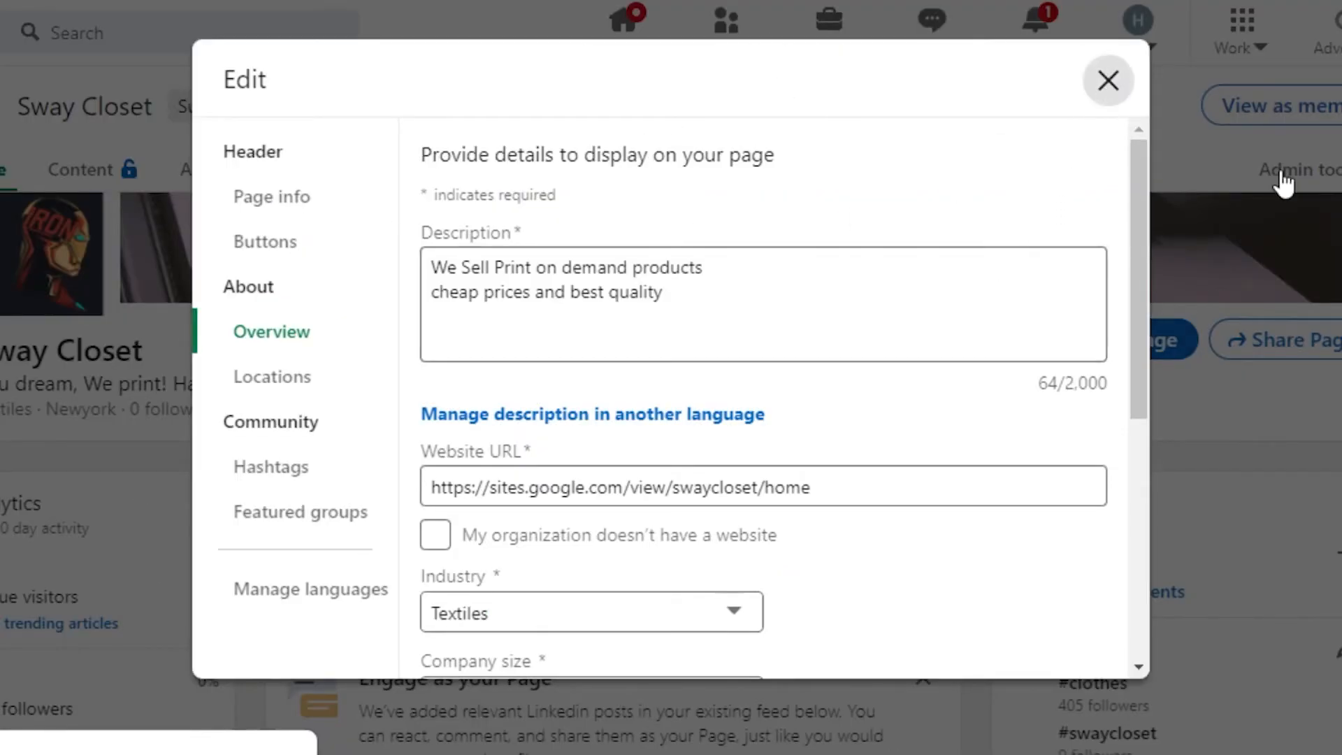
left_click(1190, 124)
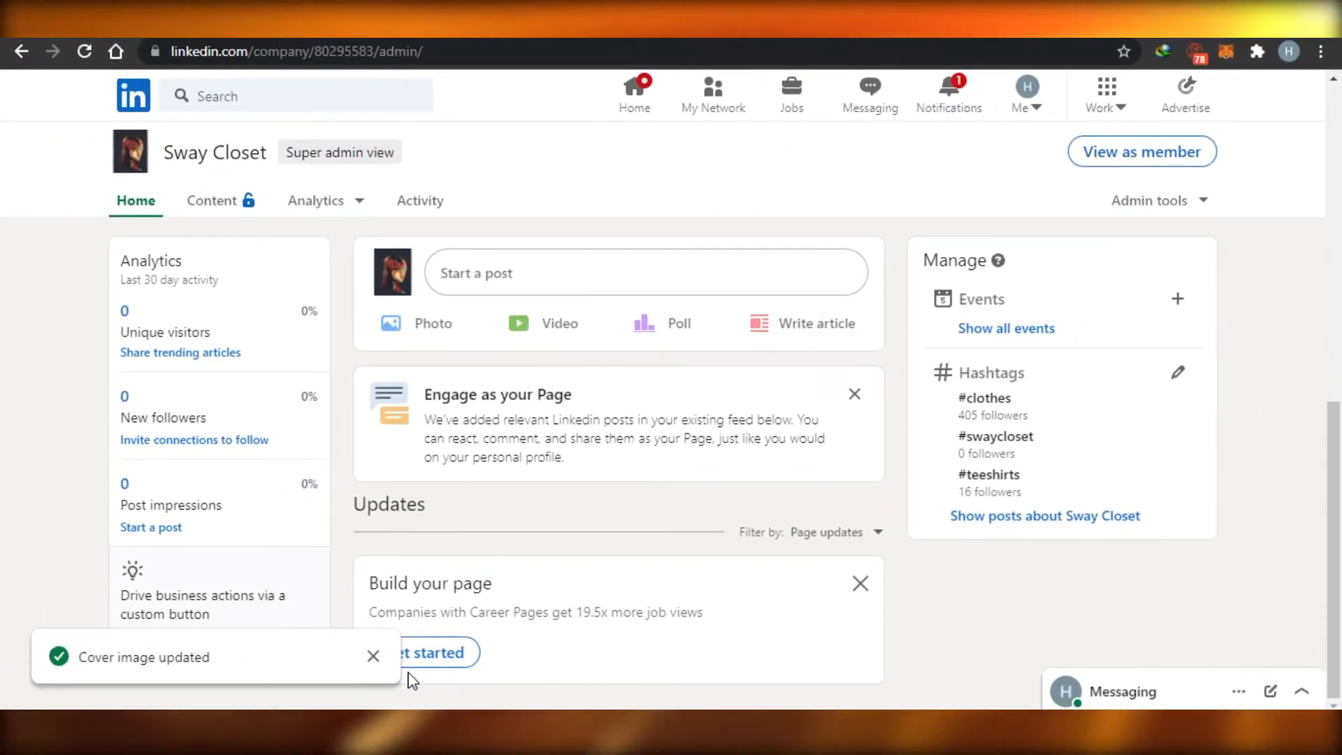
left_click(374, 656)
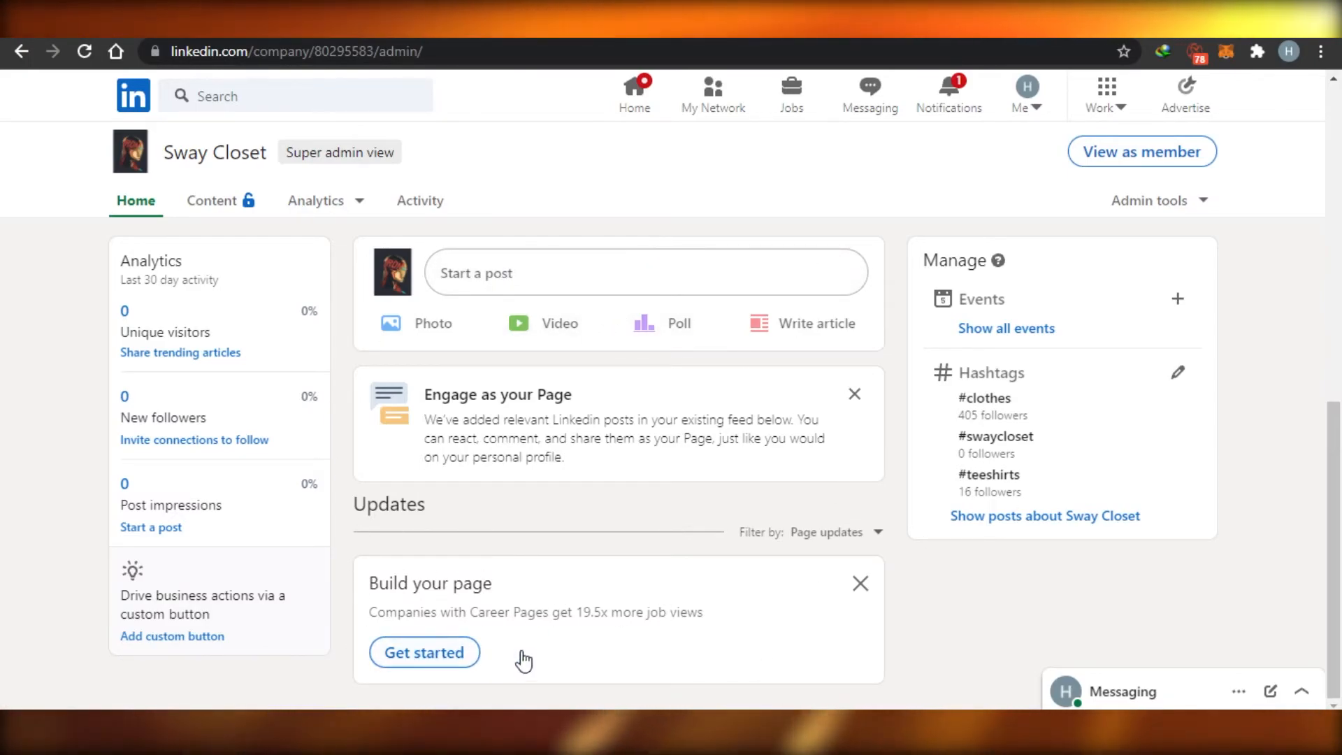
Step: Draft a page post reading "Hey this is my new page", inspect its Targeted audience settings, and discard the draft
scroll(1335, 377, "up", 4)
scroll(1338, 364, "up", 5)
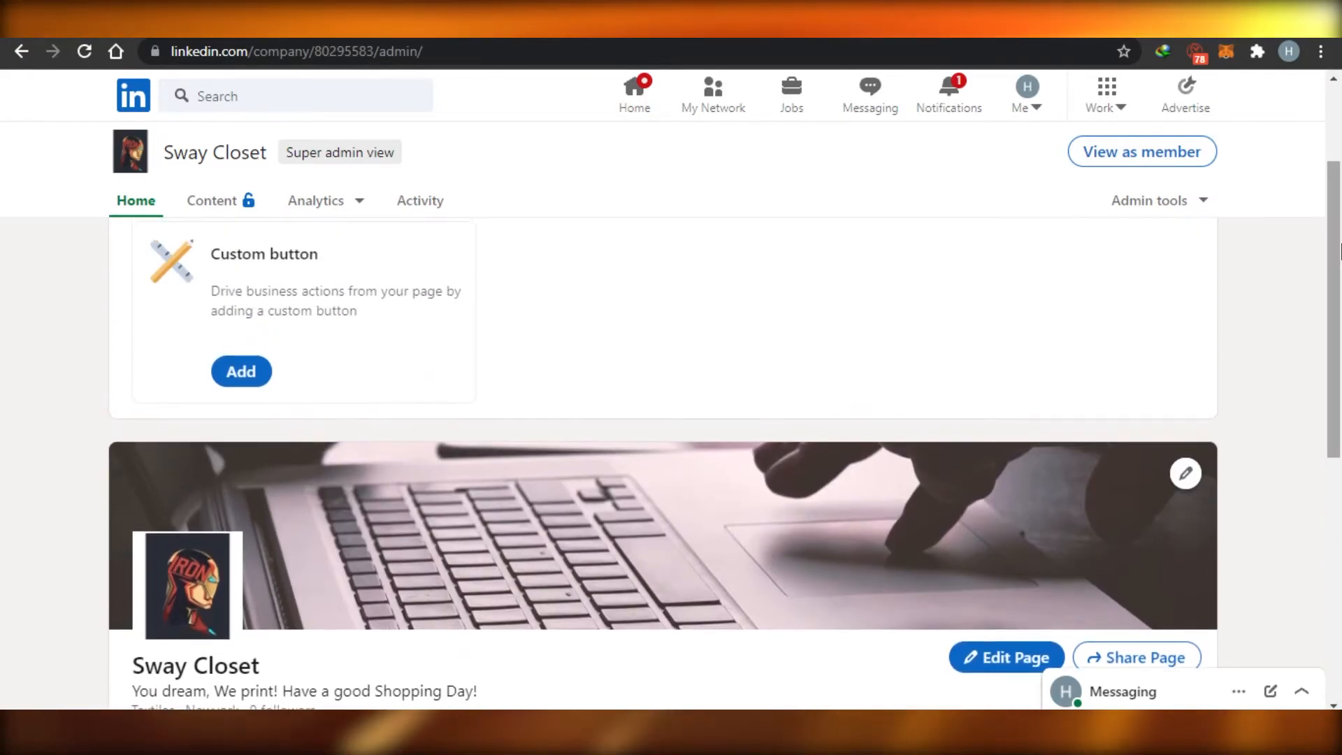
scroll(1339, 419, "down", 8)
scroll(1339, 447, "down", 1)
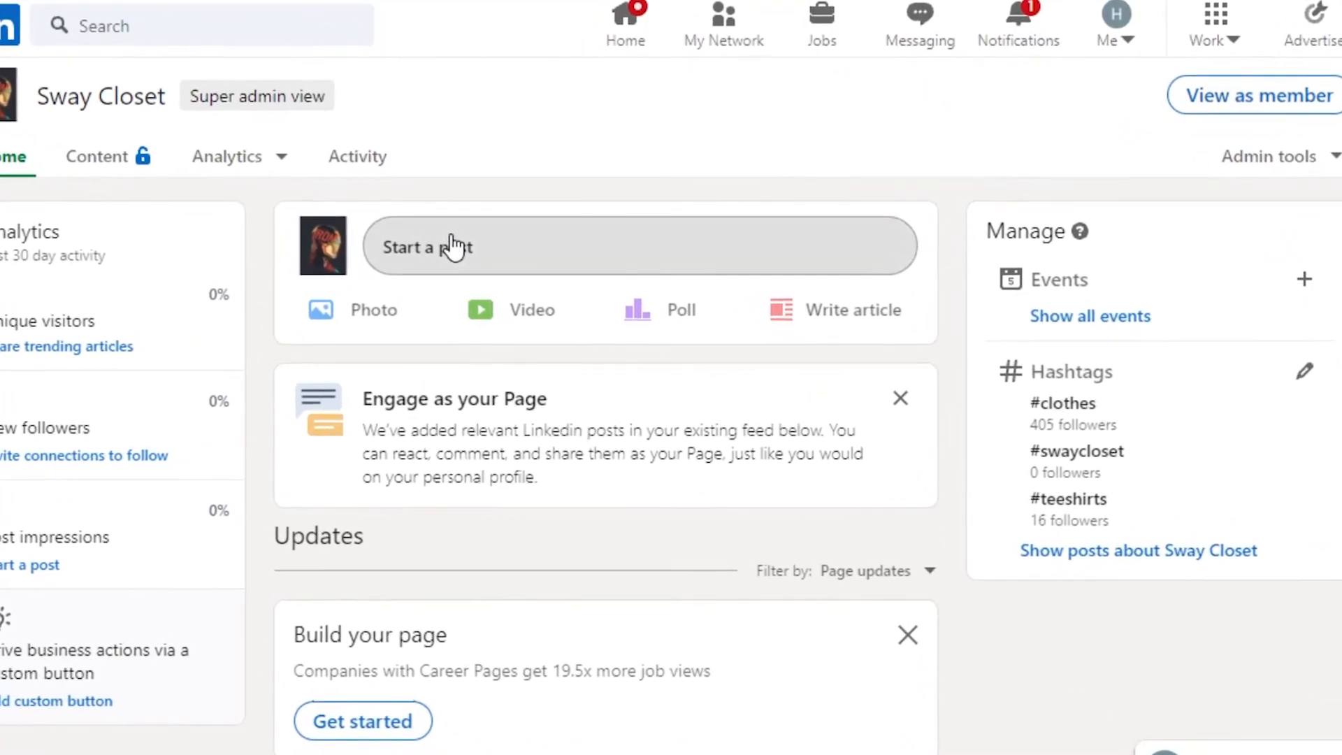
left_click(497, 252)
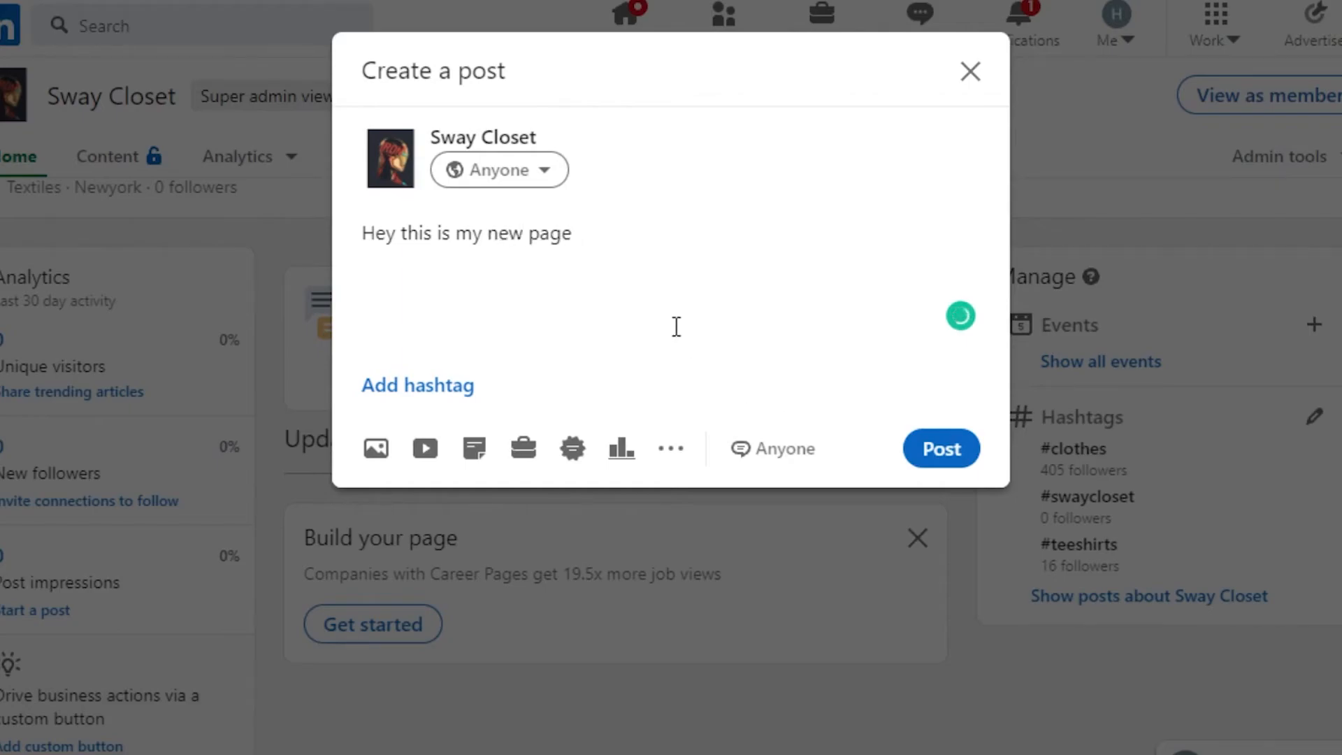
left_click(549, 170)
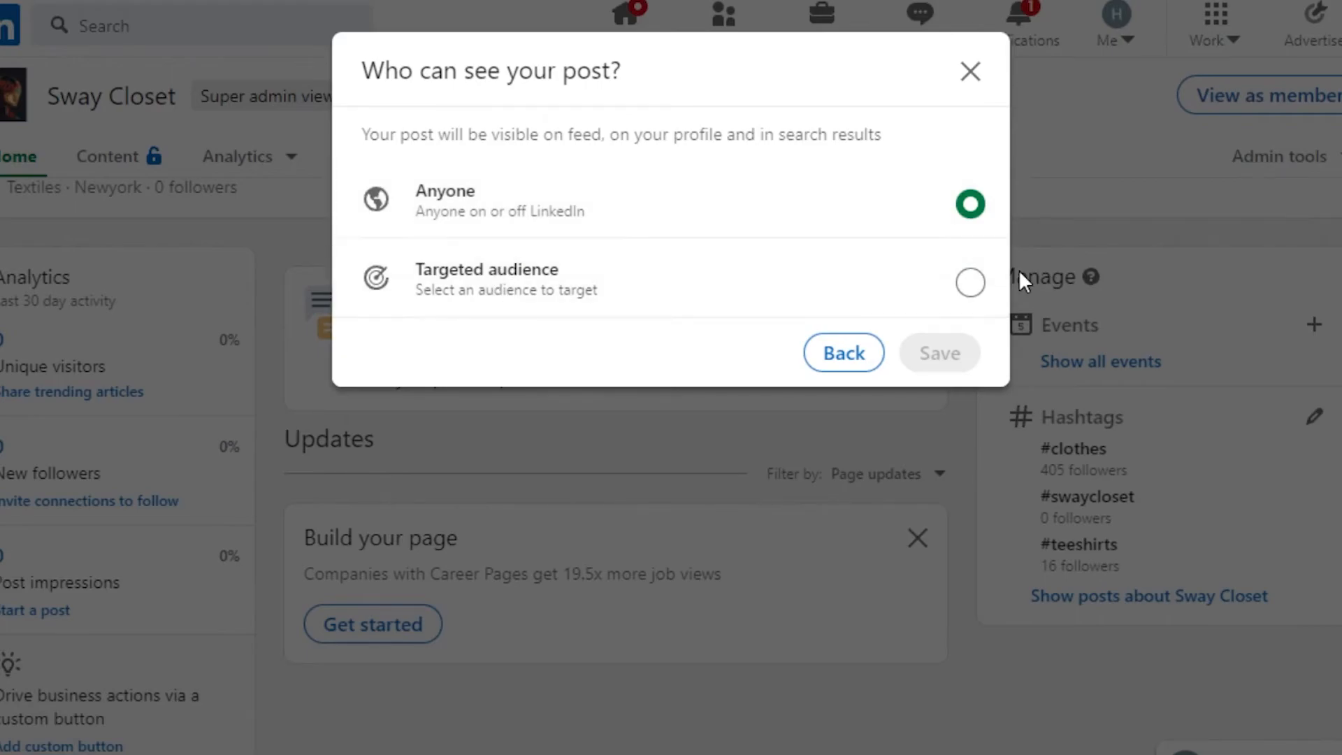
left_click(969, 283)
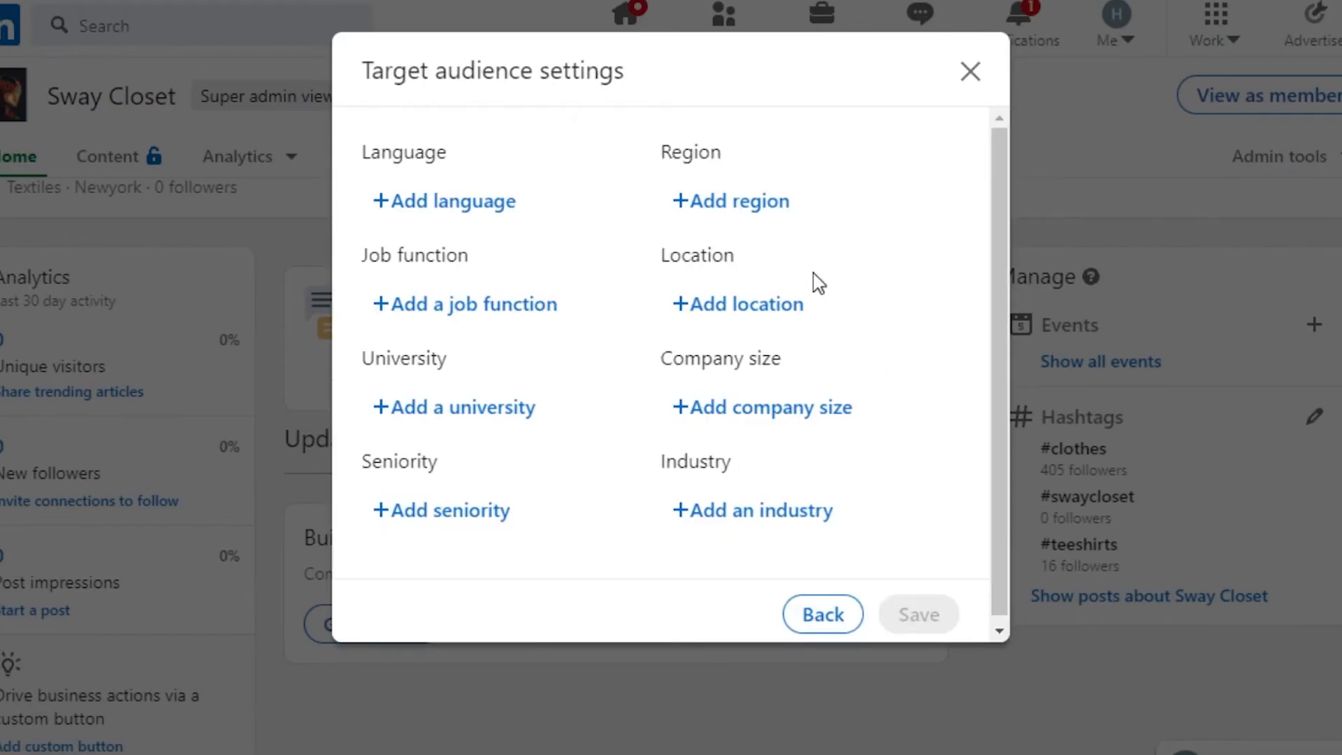
left_click(972, 73)
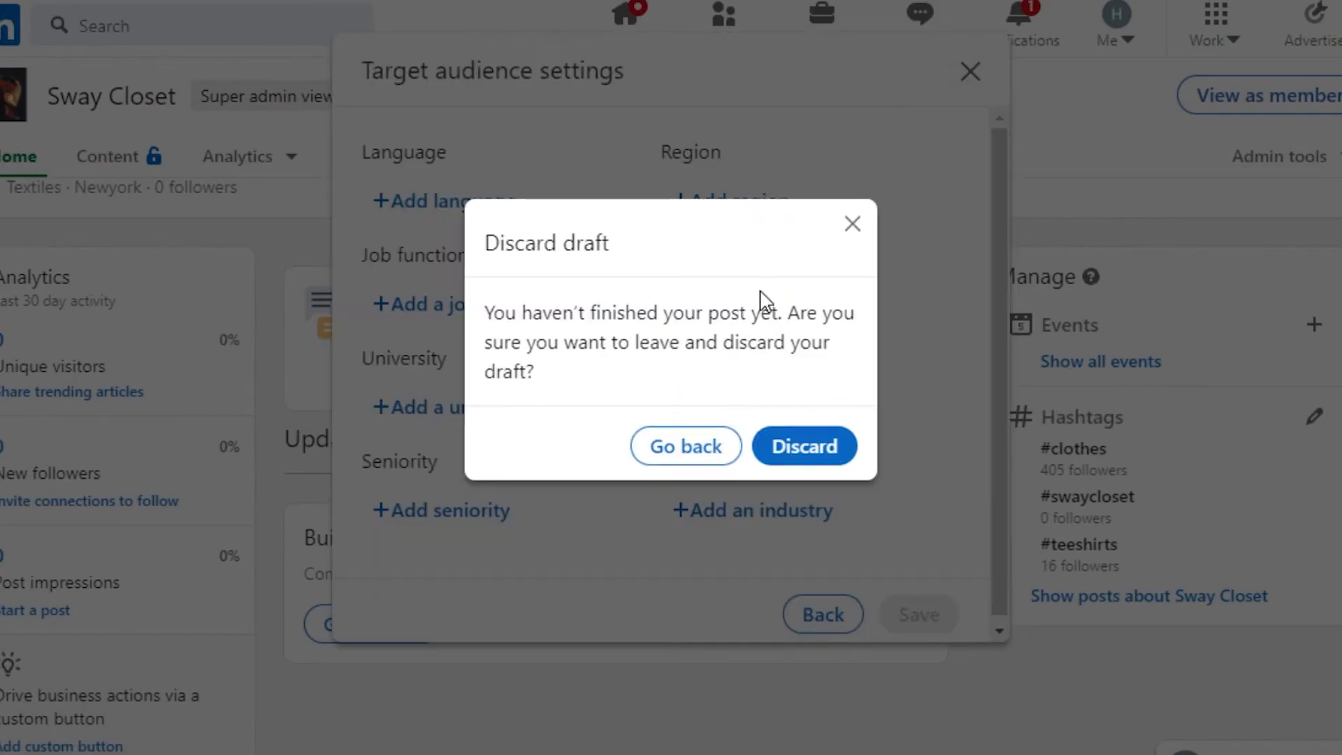
left_click(824, 456)
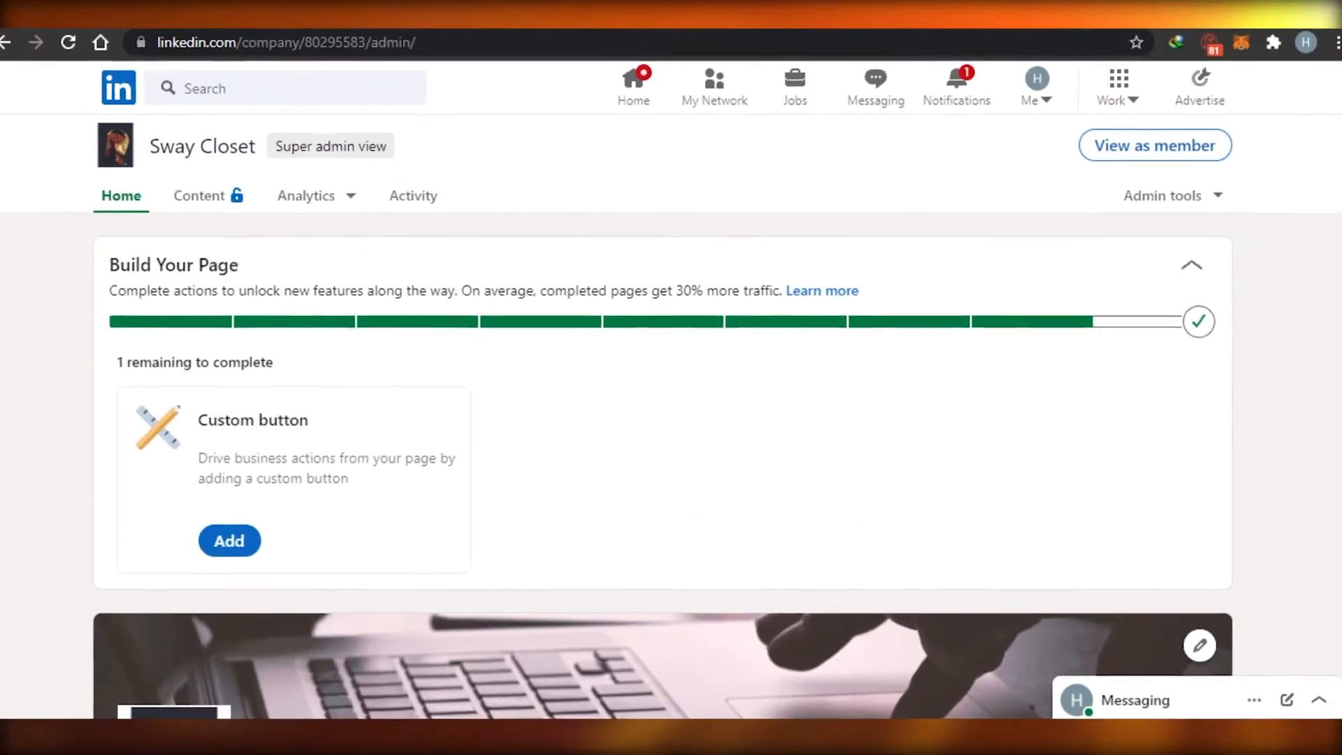
Step: View the Sway Closet page as a member and examine its header and About section
left_click_drag(1337, 161, 1338, 447)
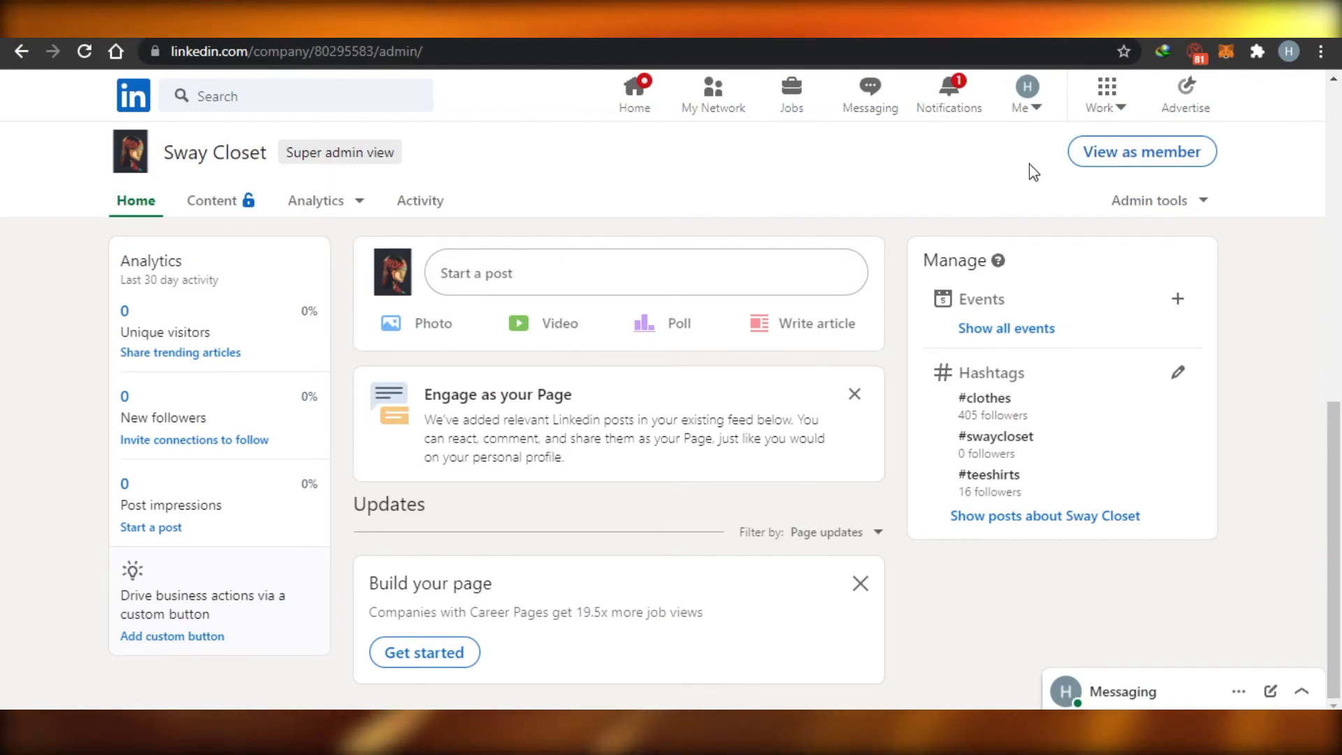
left_click(1132, 163)
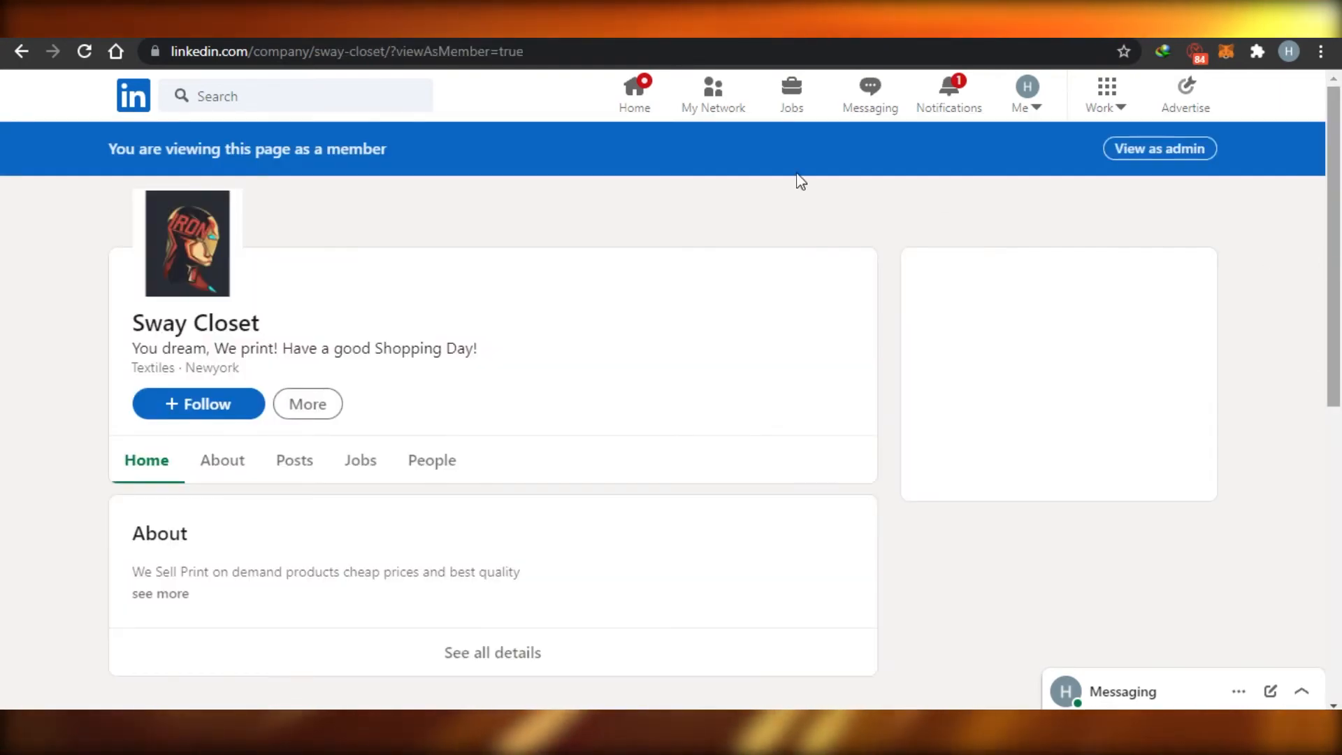
left_click_drag(1334, 231, 1339, 144)
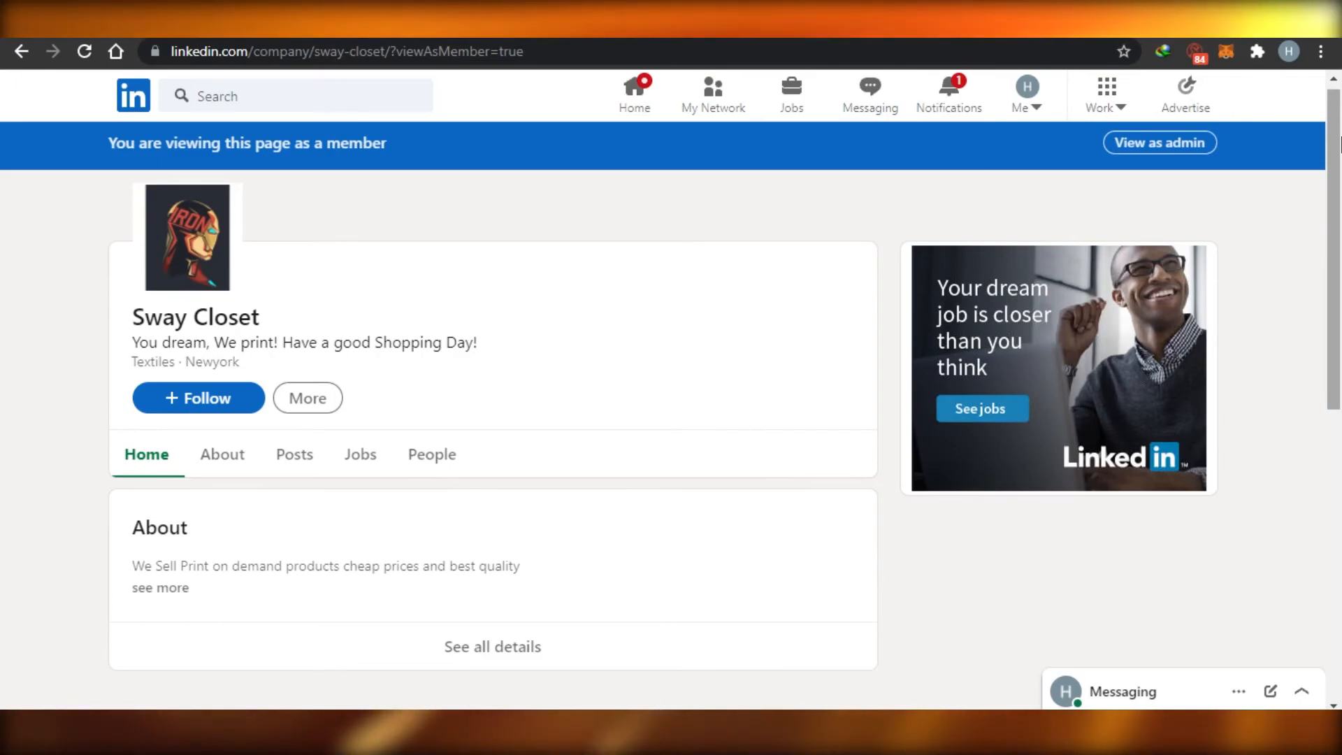
Step: Follow the Sway Closet page as a member and review the Overview and Locations details in its About section
mouse_move(1339, 145)
left_mouse_down()
mouse_move(1340, 324)
mouse_move(1340, 141)
left_mouse_up()
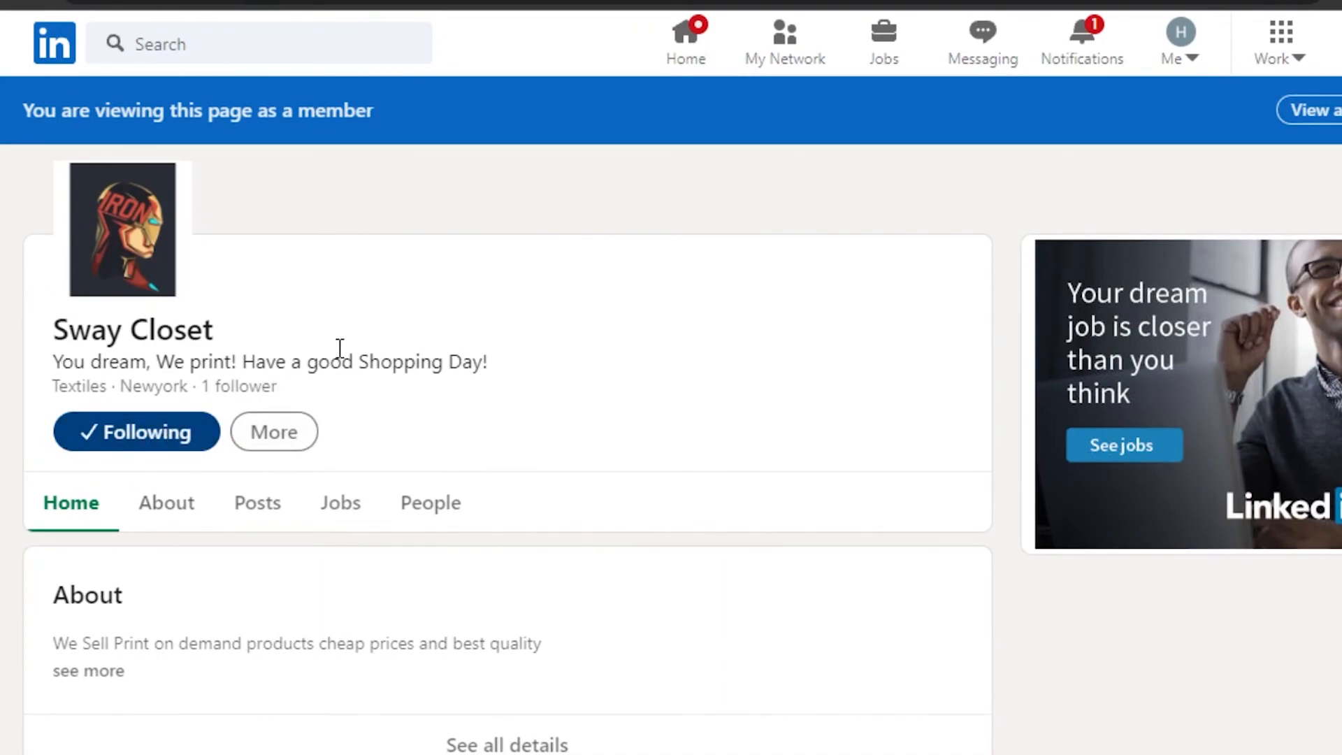
left_click(168, 507)
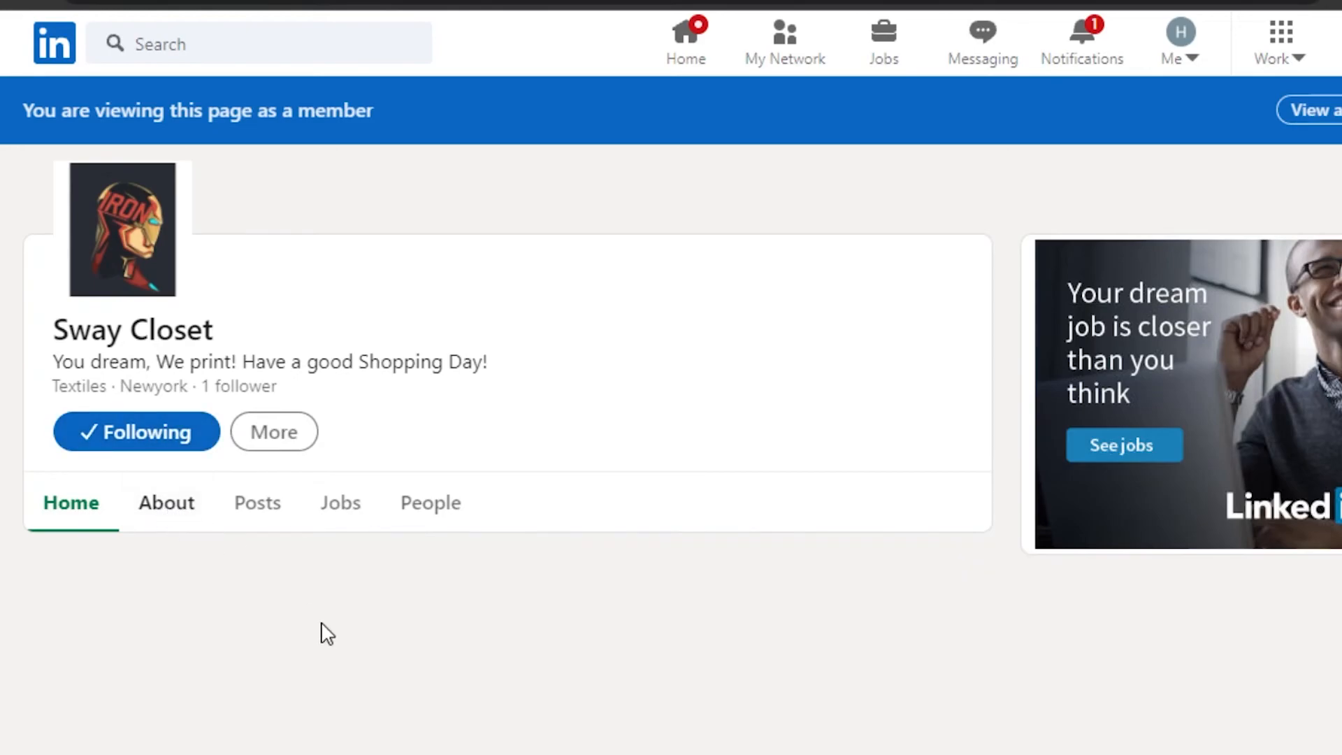
scroll(509, 415, "down", 8)
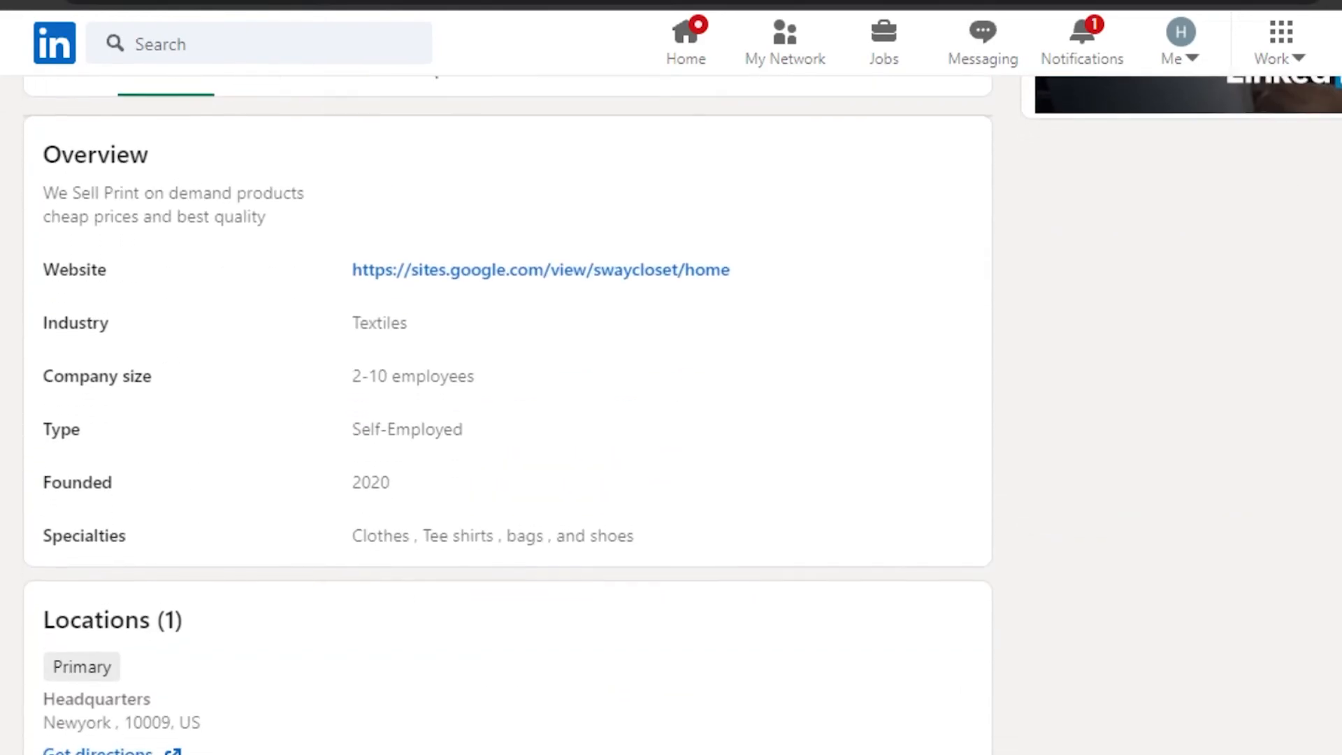
scroll(508, 415, "up", 6)
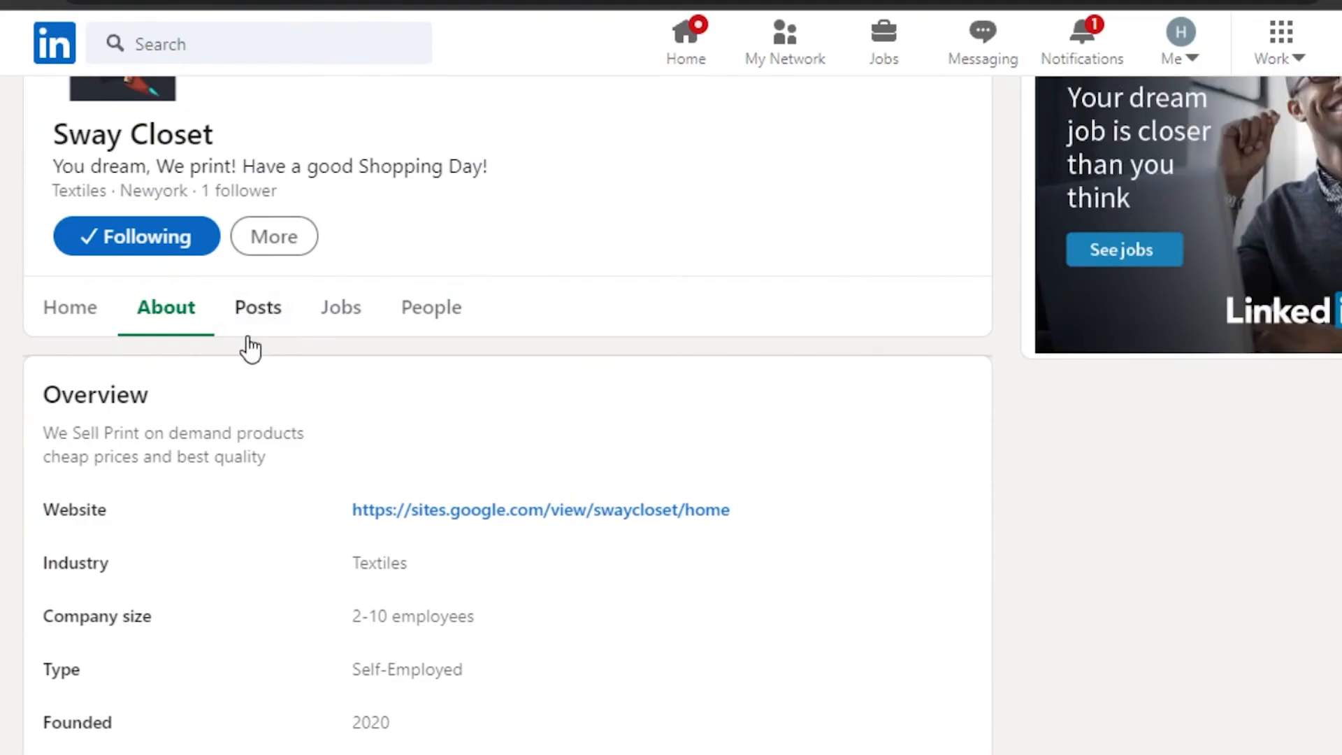
Step: Check the Posts and Jobs sections of the Sway Closet page in the member view
left_click(260, 314)
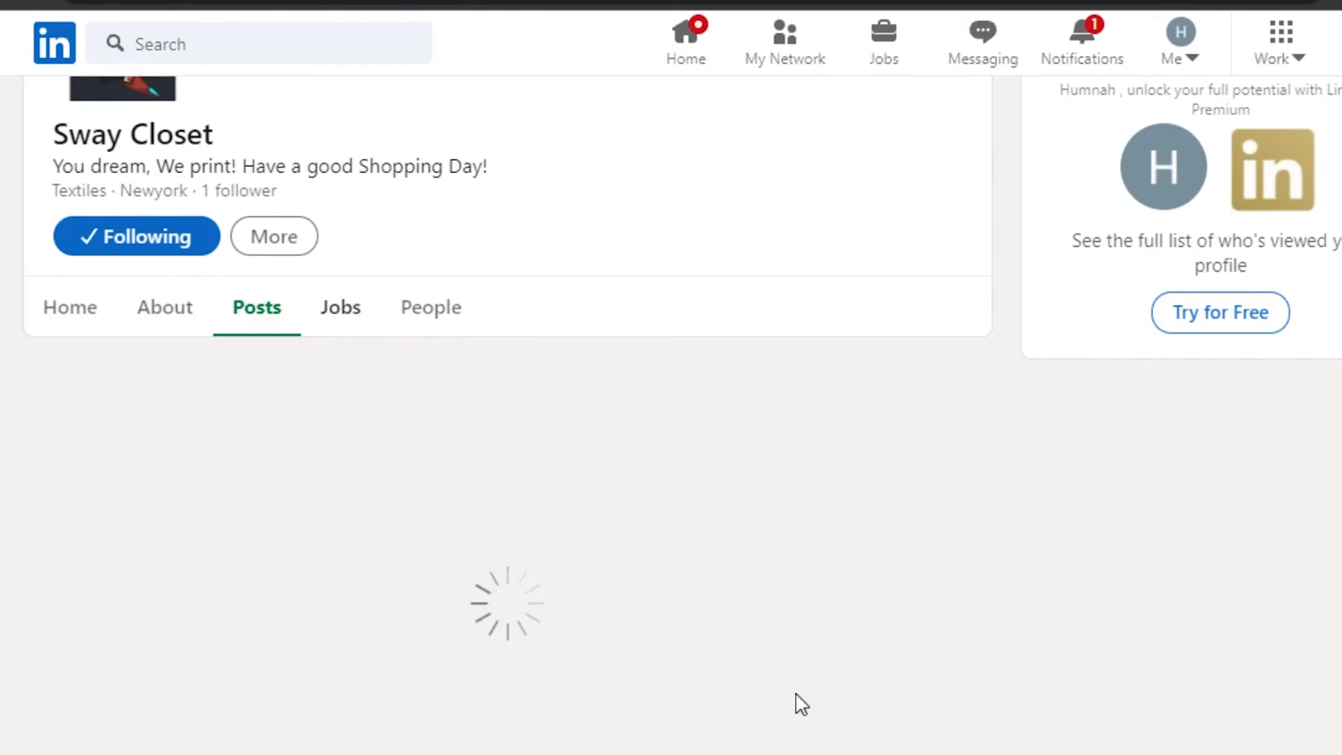
scroll(671, 420, "up", 2)
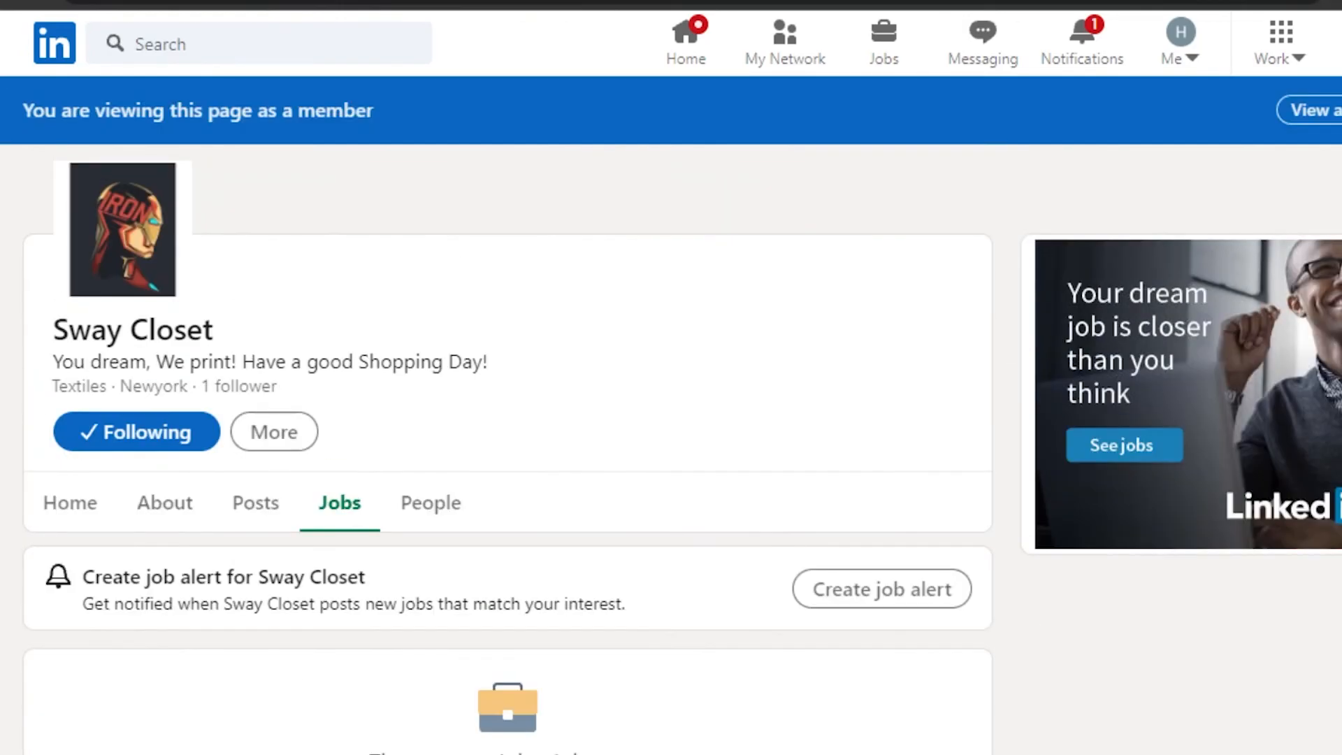
scroll(671, 420, "down", 5)
scroll(671, 419, "up", 5)
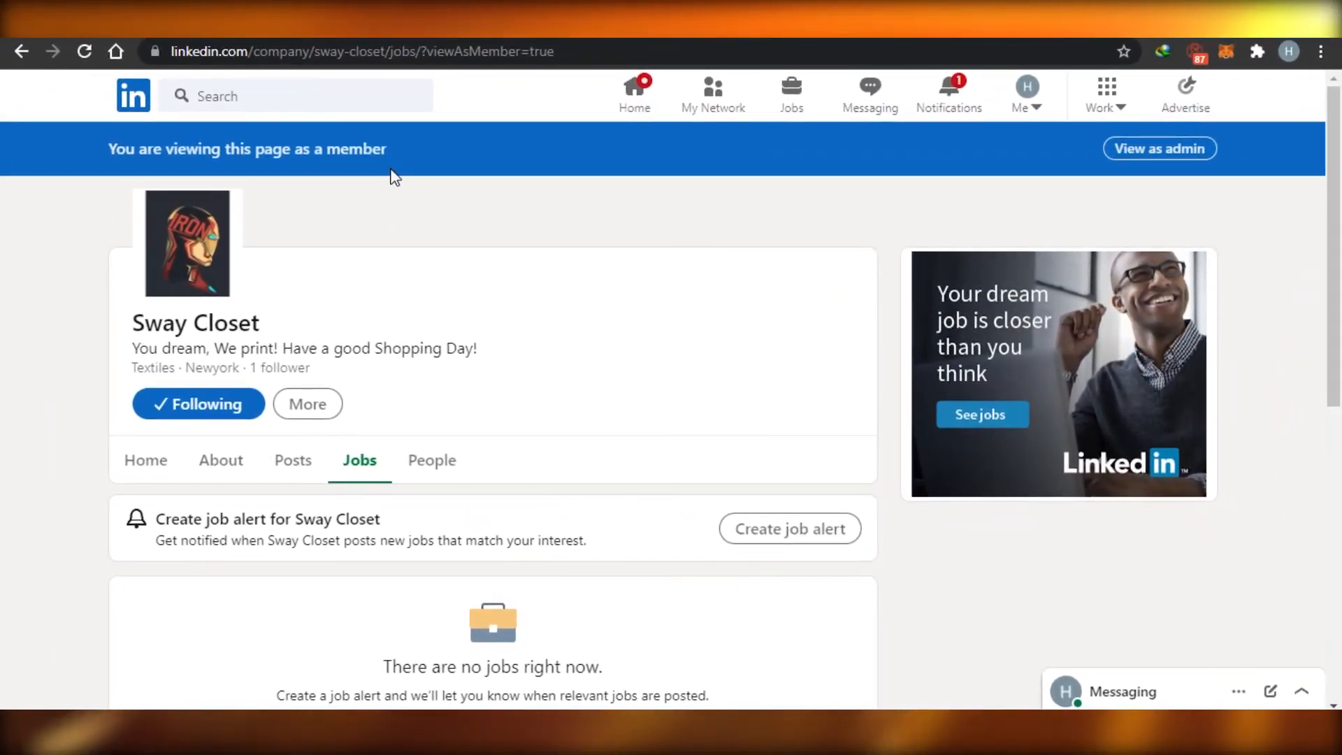
Step: Return to the page's admin view, dismiss the Content Suggestions notice, and look over the admin home page
left_click(1128, 155)
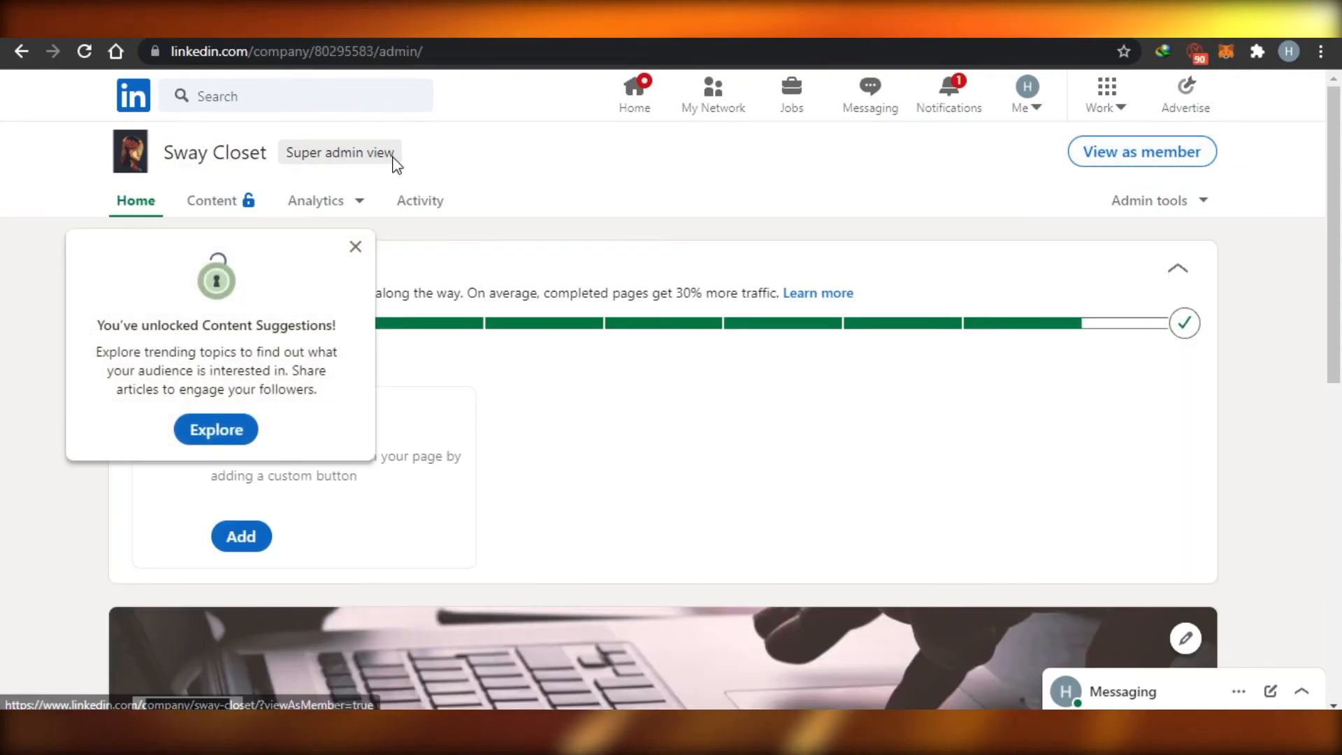
left_click(355, 247)
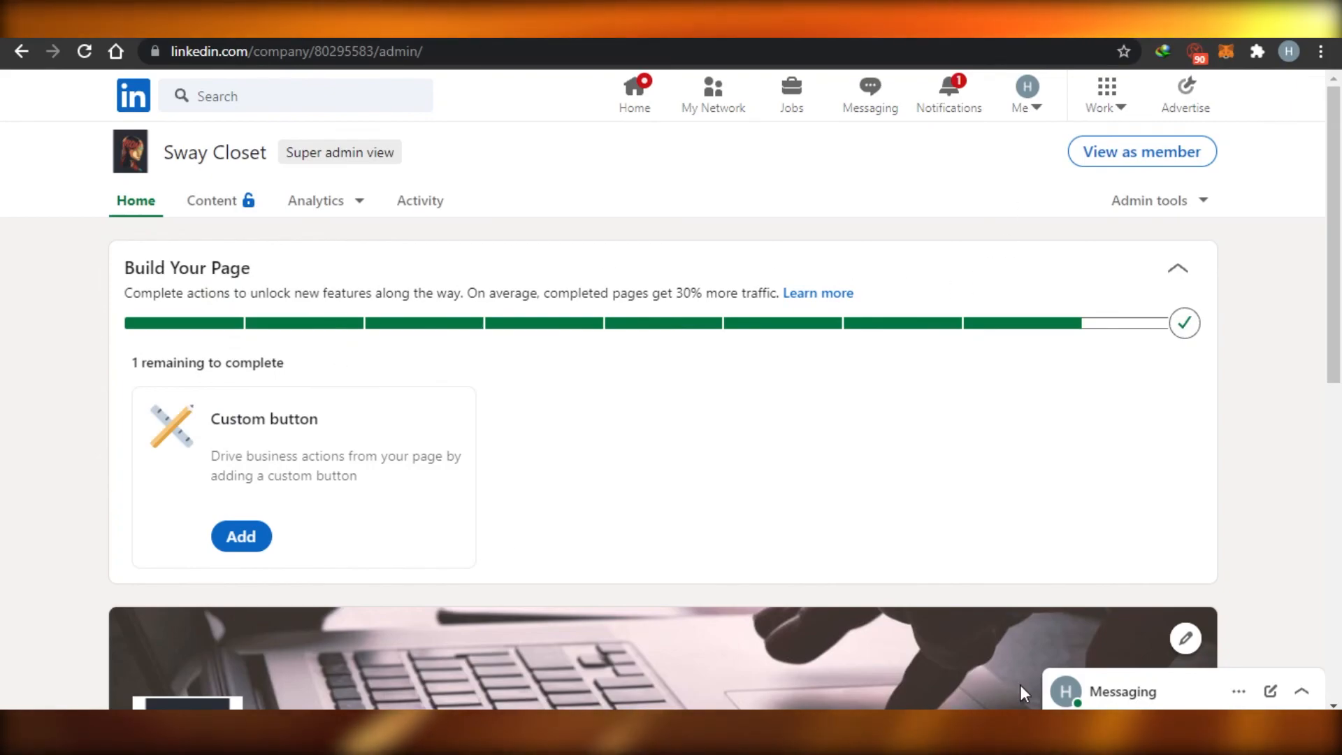
left_click_drag(1335, 216, 1340, 268)
left_click_drag(1340, 355, 1340, 467)
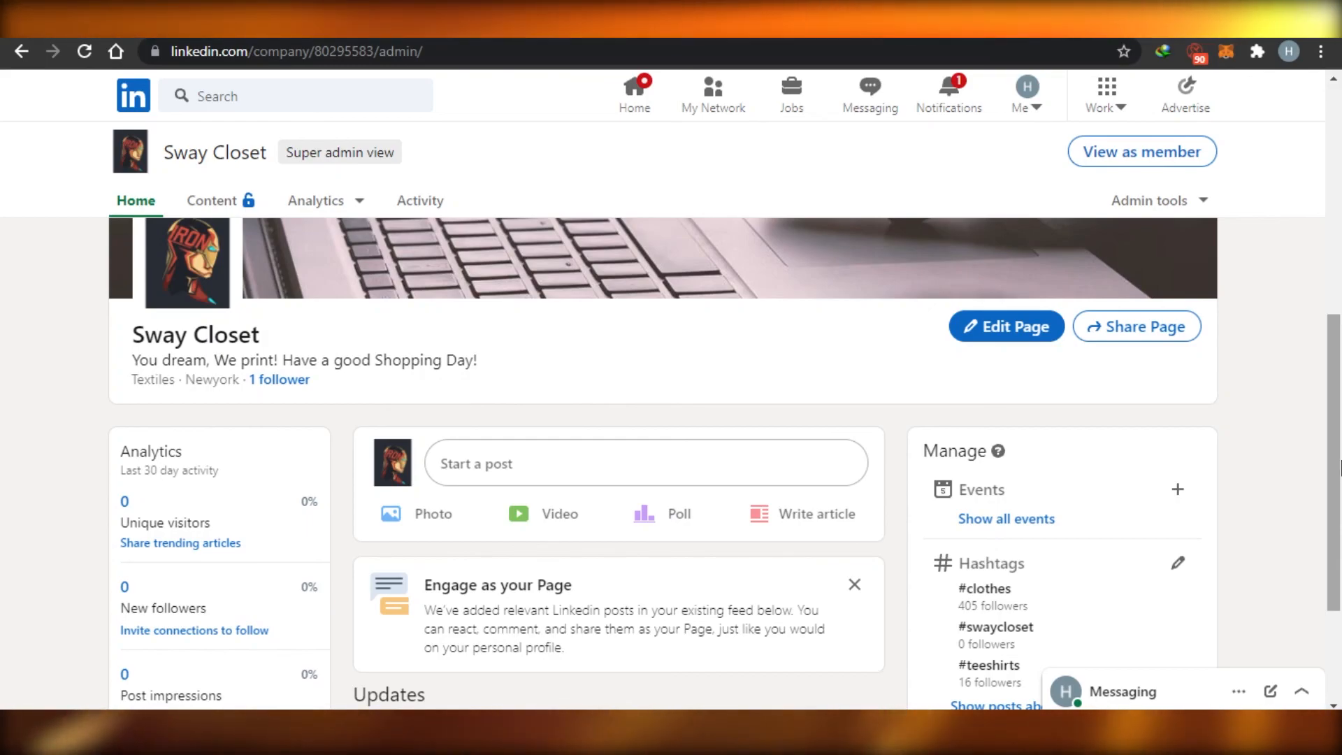
left_click_drag(1340, 467, 1340, 422)
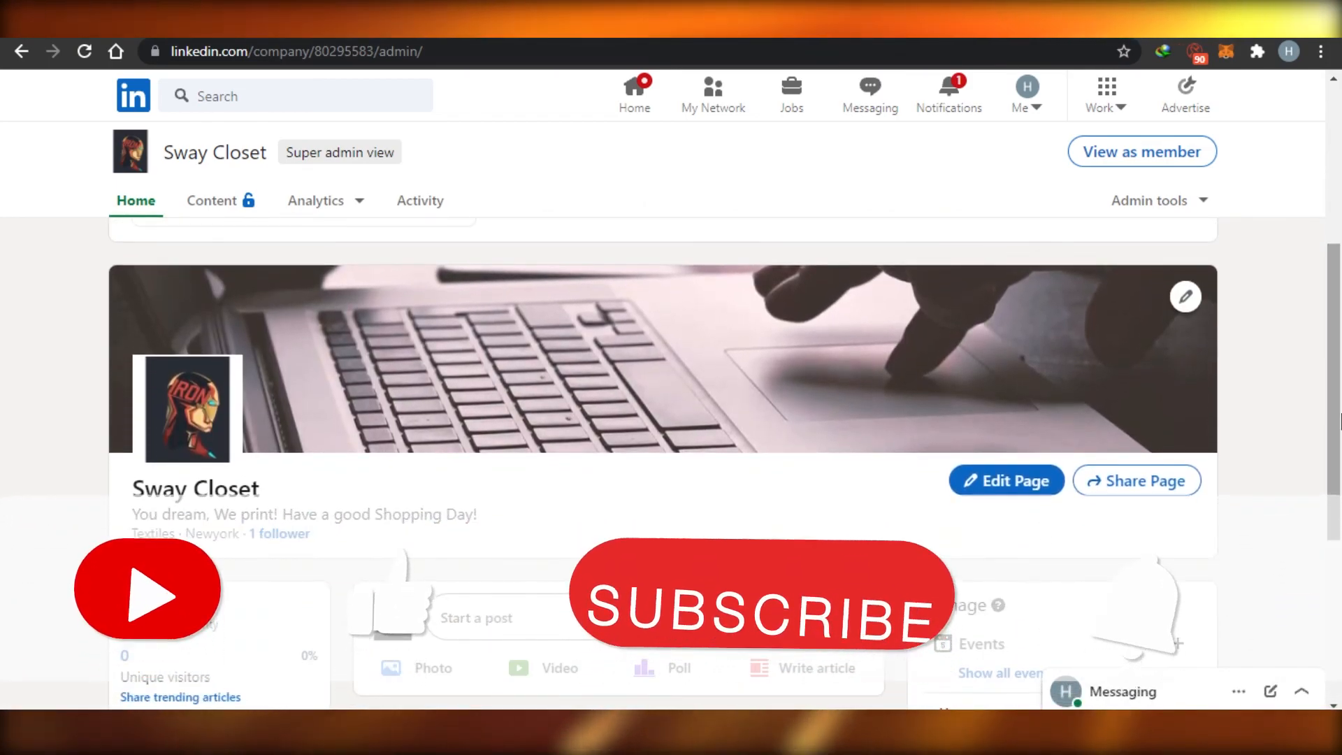